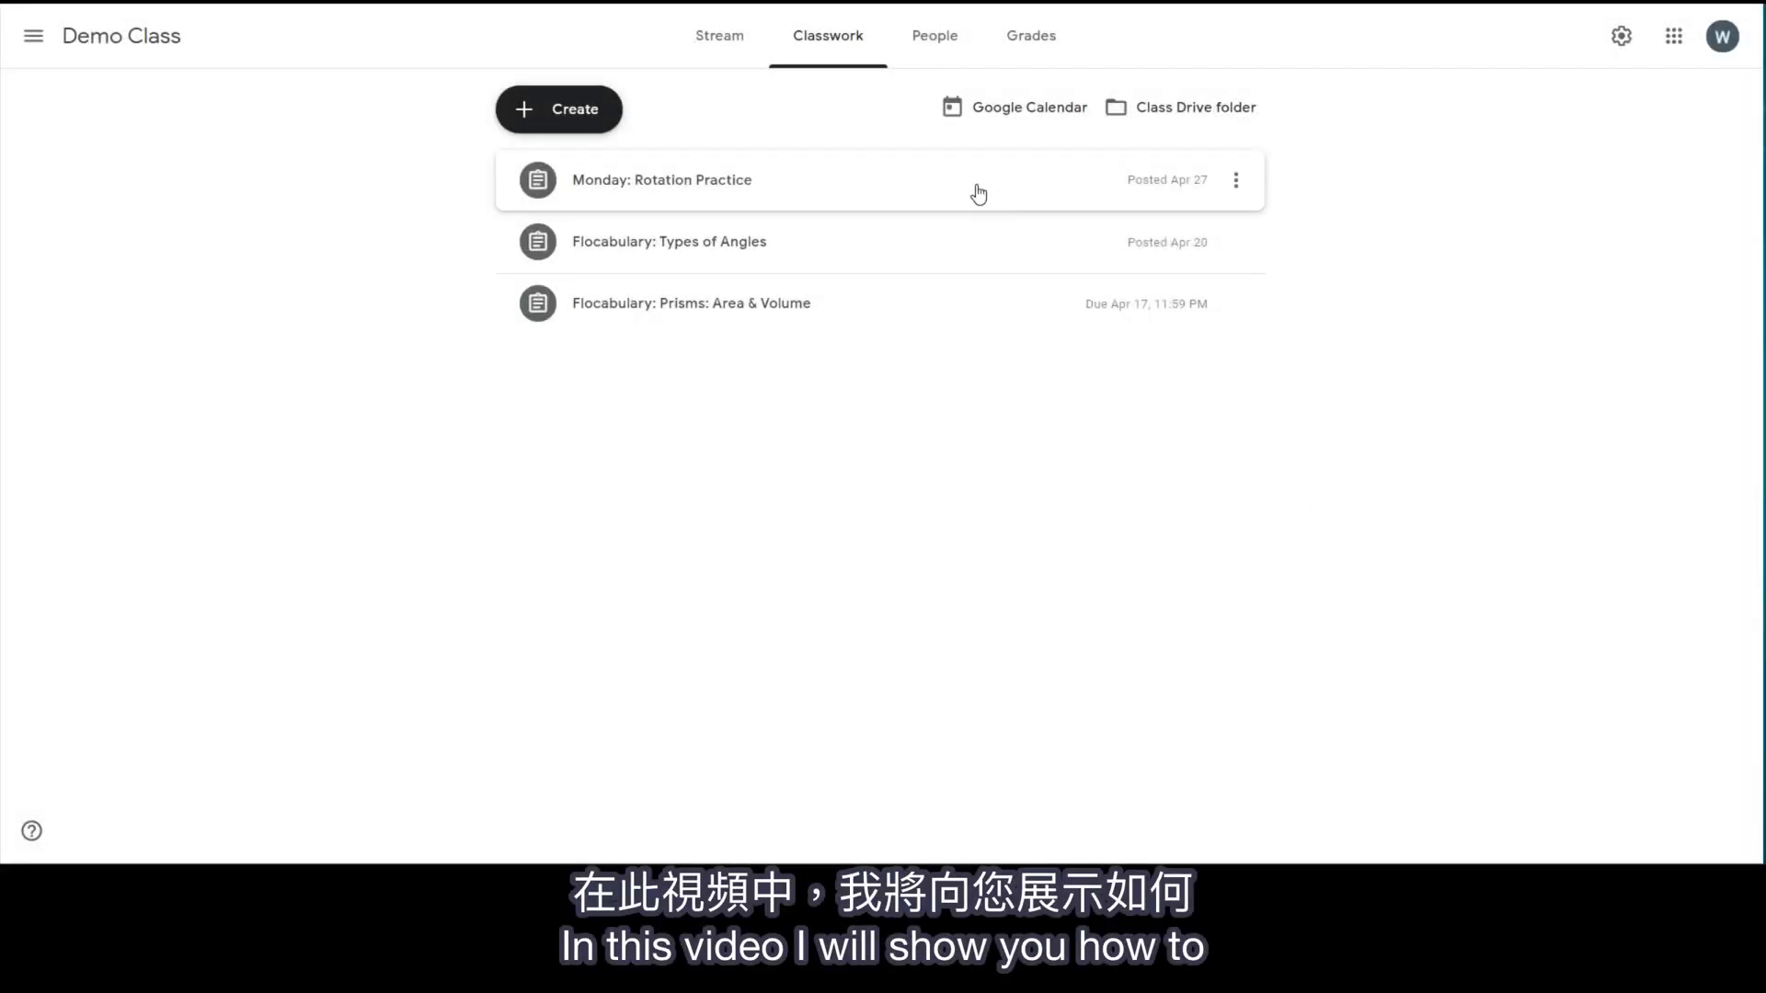
# Step: Expand assignments on the Classwork tab, ending on the Prisms: Area & Volume details
pyautogui.click(974, 188)
pyautogui.click(922, 537)
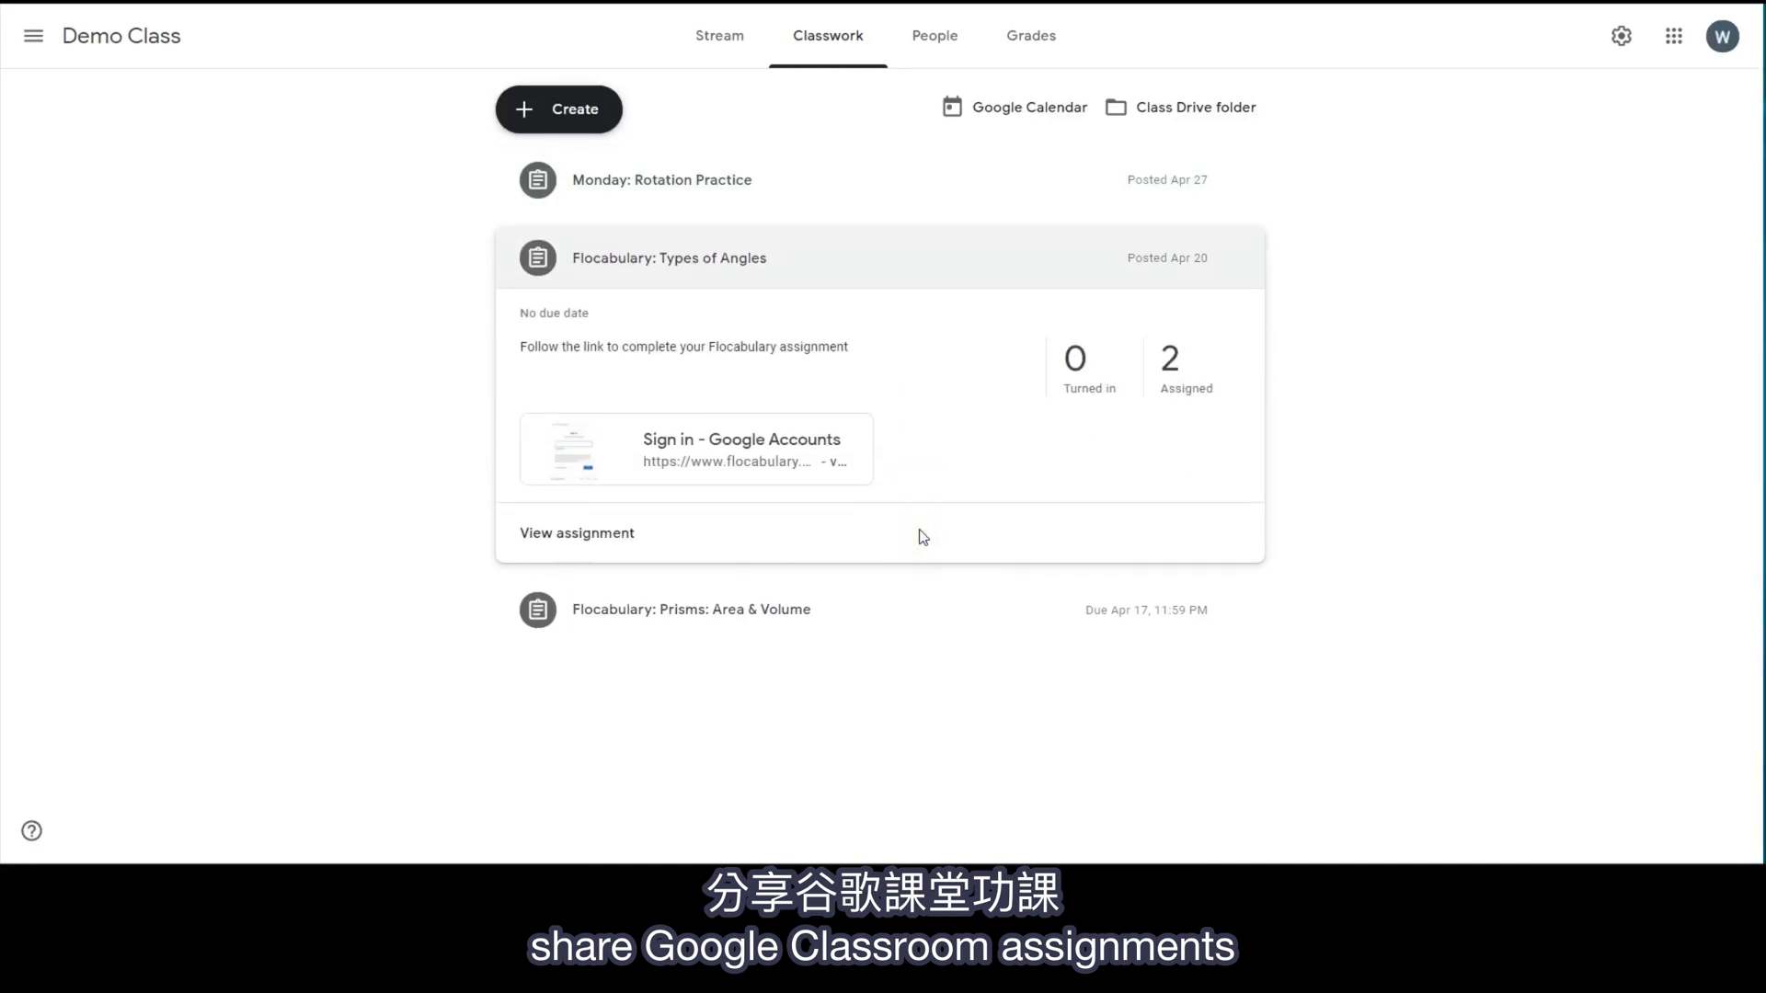
pyautogui.click(915, 611)
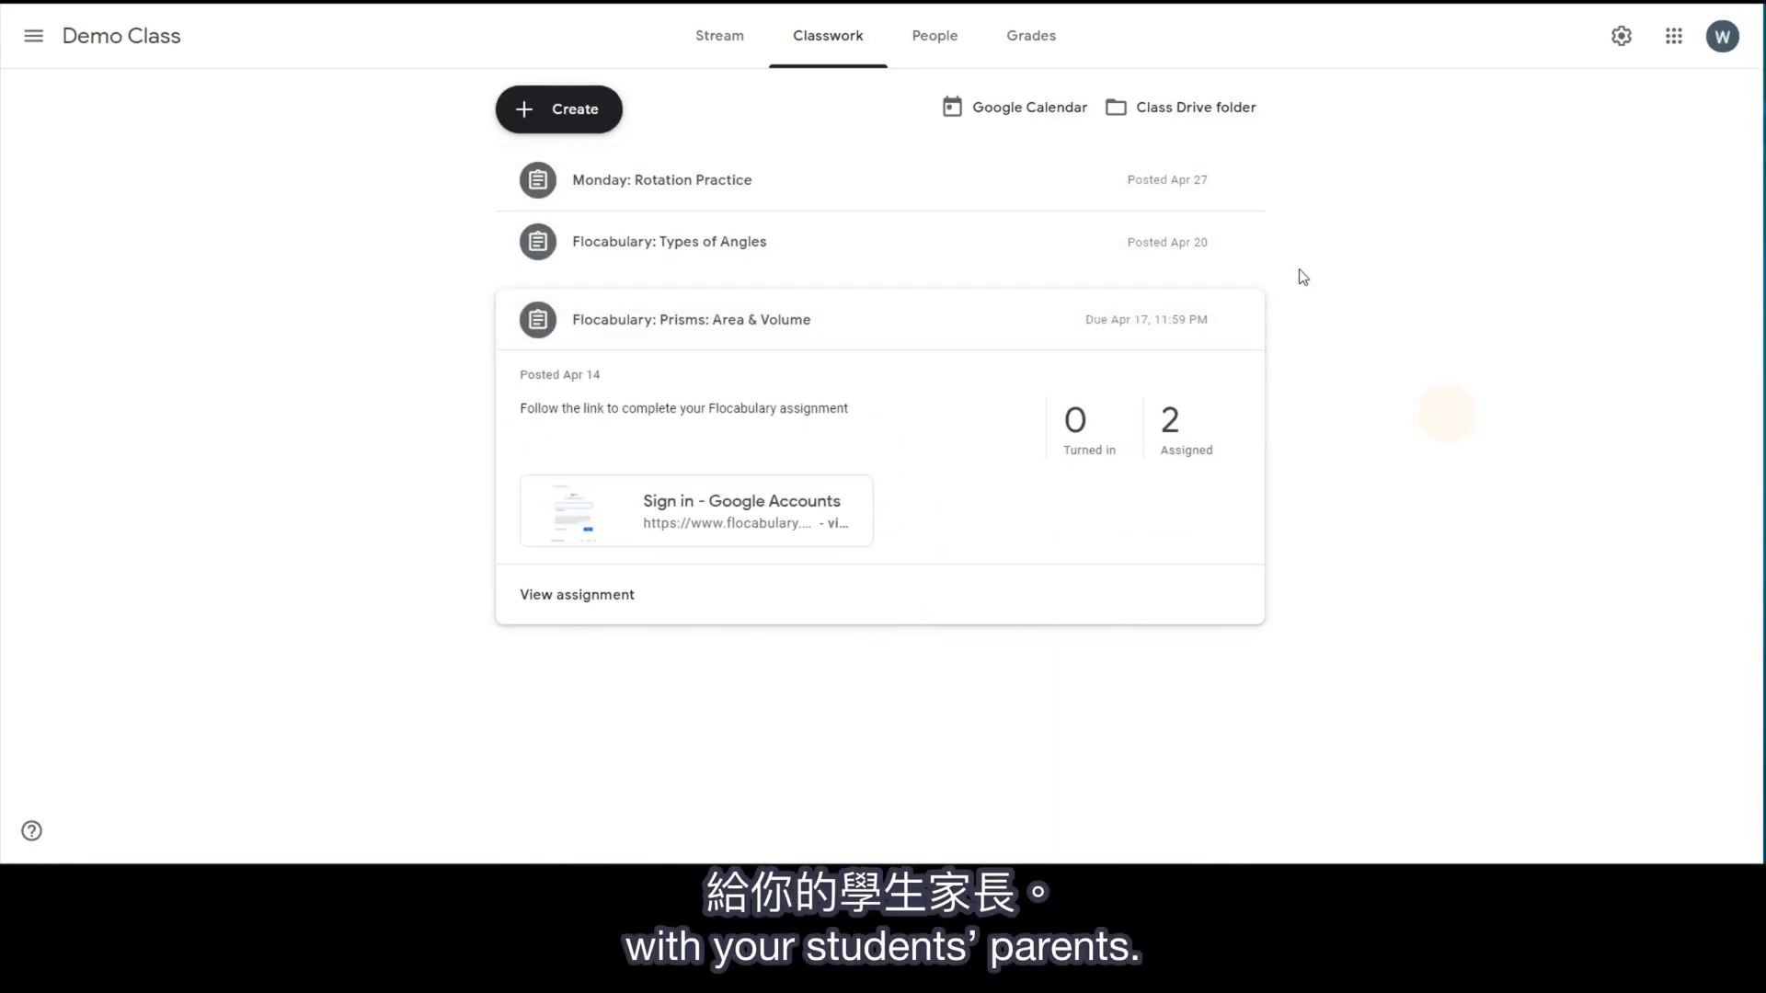
# Step: Open the class calendar and browse neighbouring months, returning to April 2020
pyautogui.click(1050, 111)
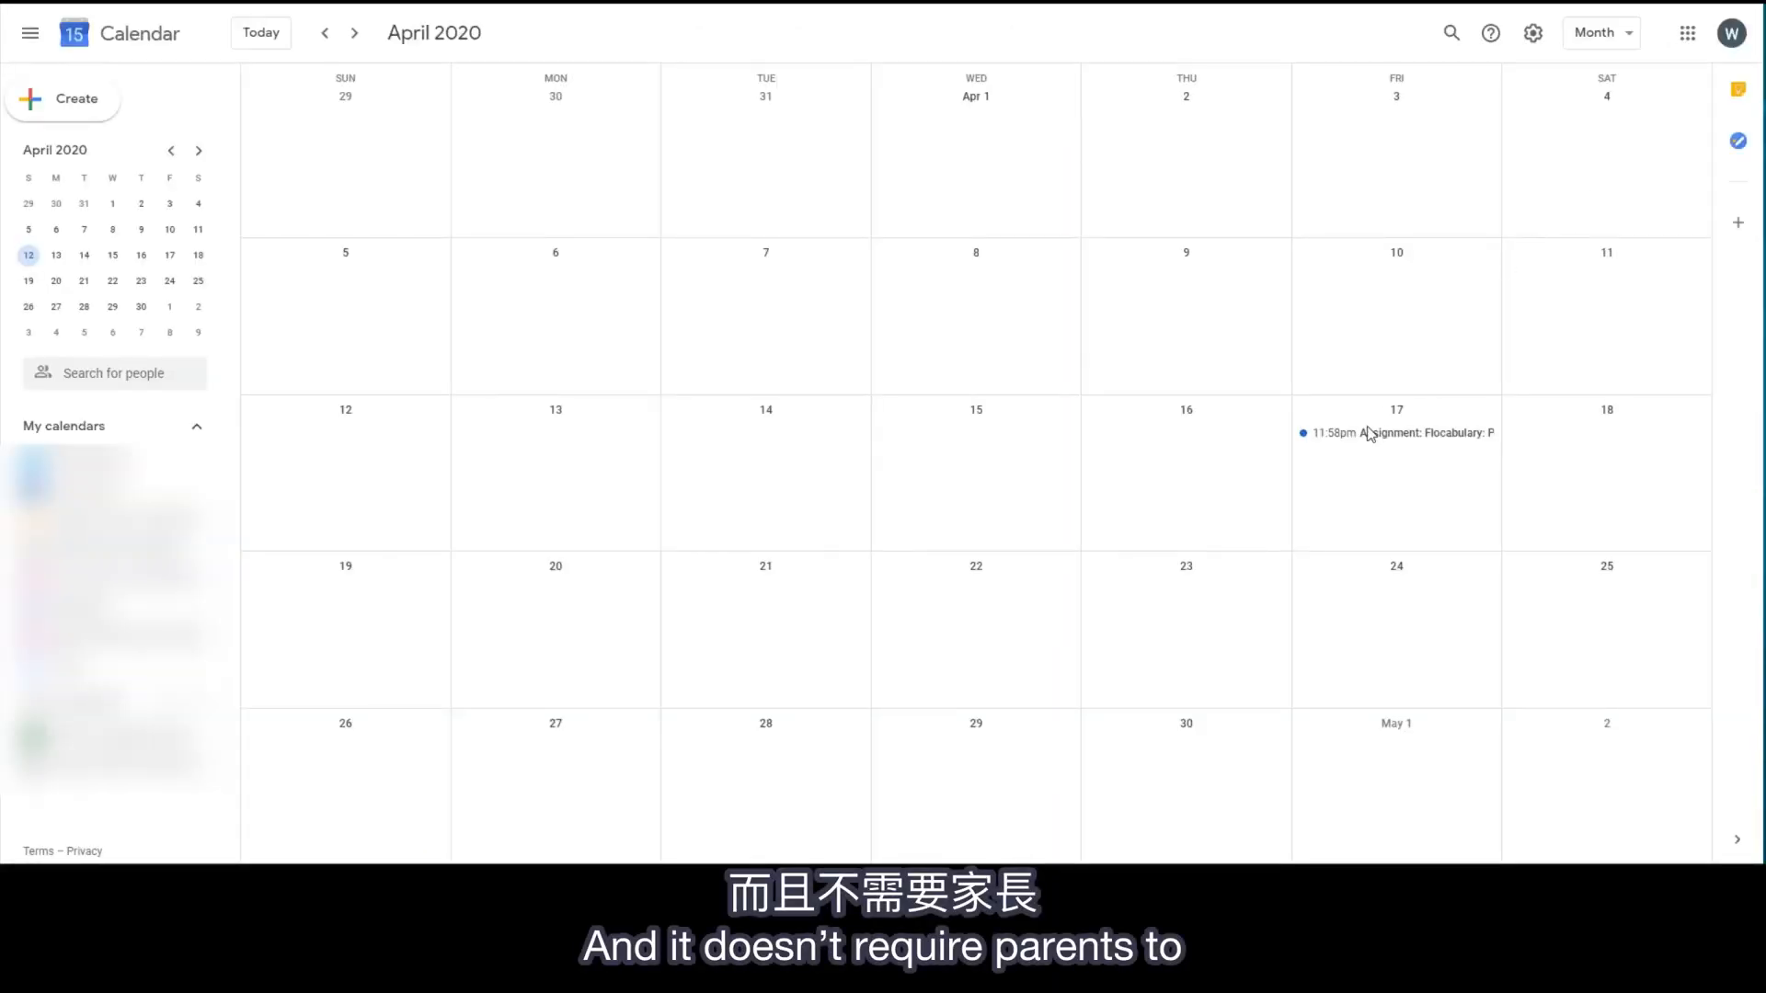
pyautogui.press('n')
pyautogui.press('p')
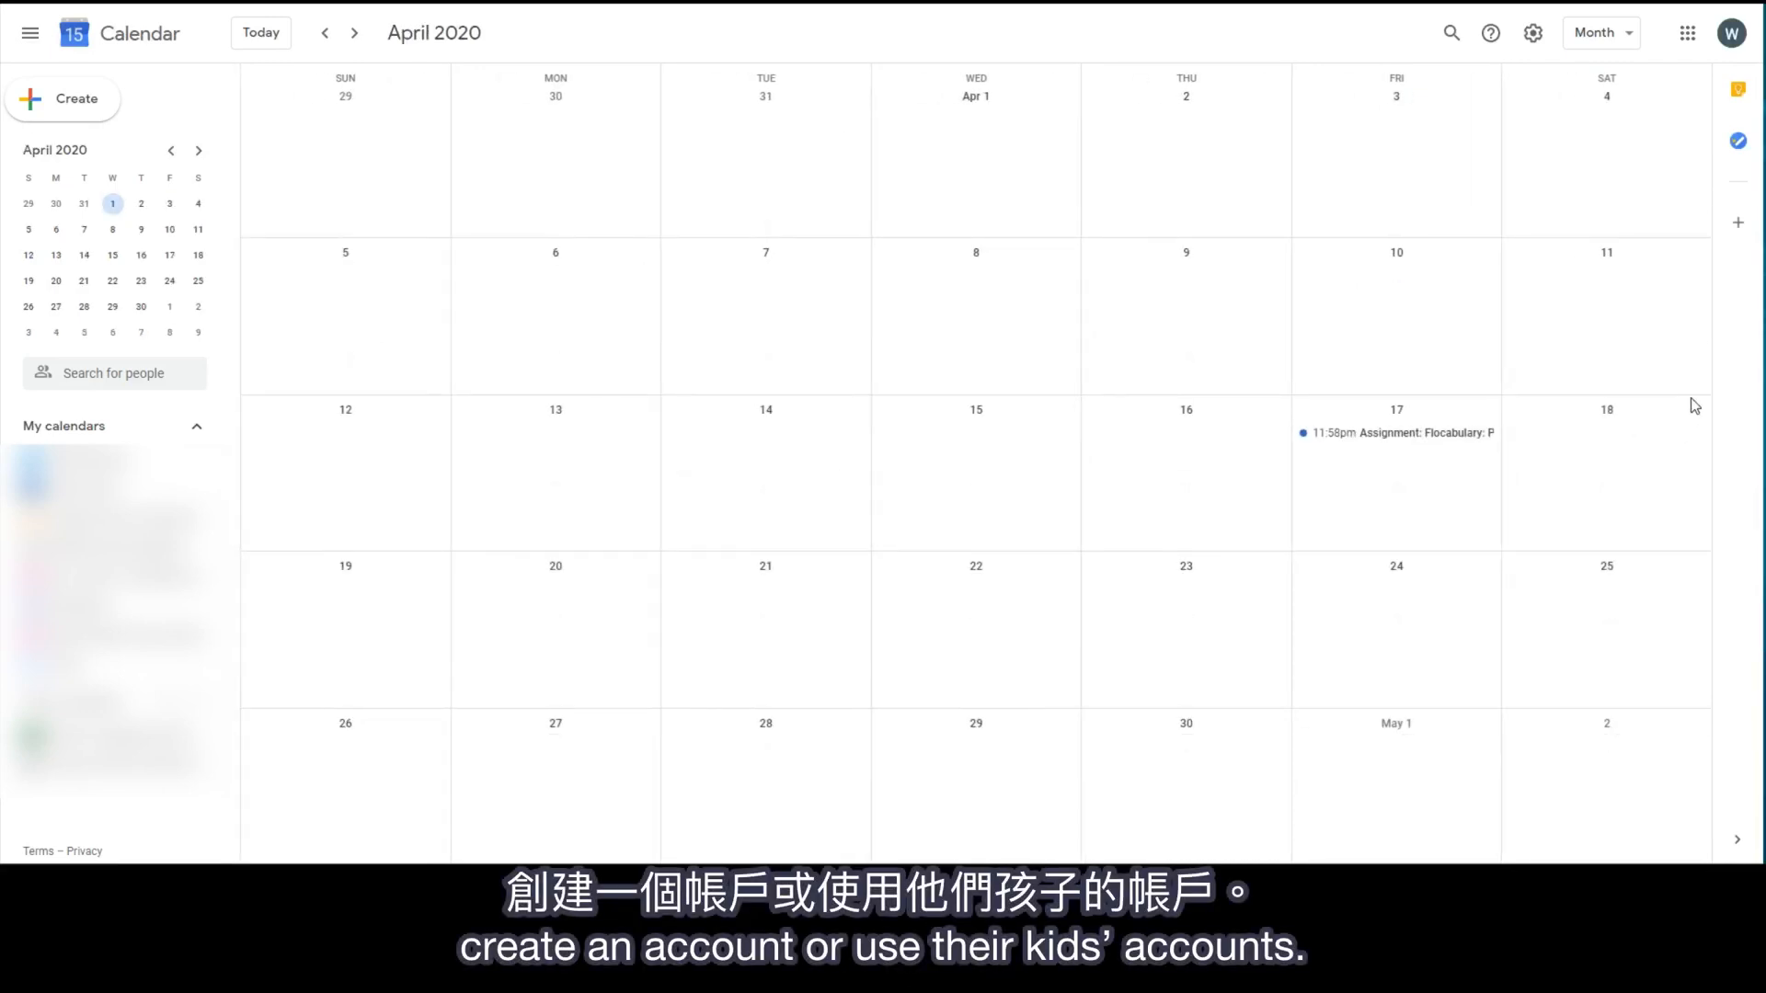
pyautogui.press('p')
pyautogui.press('p')
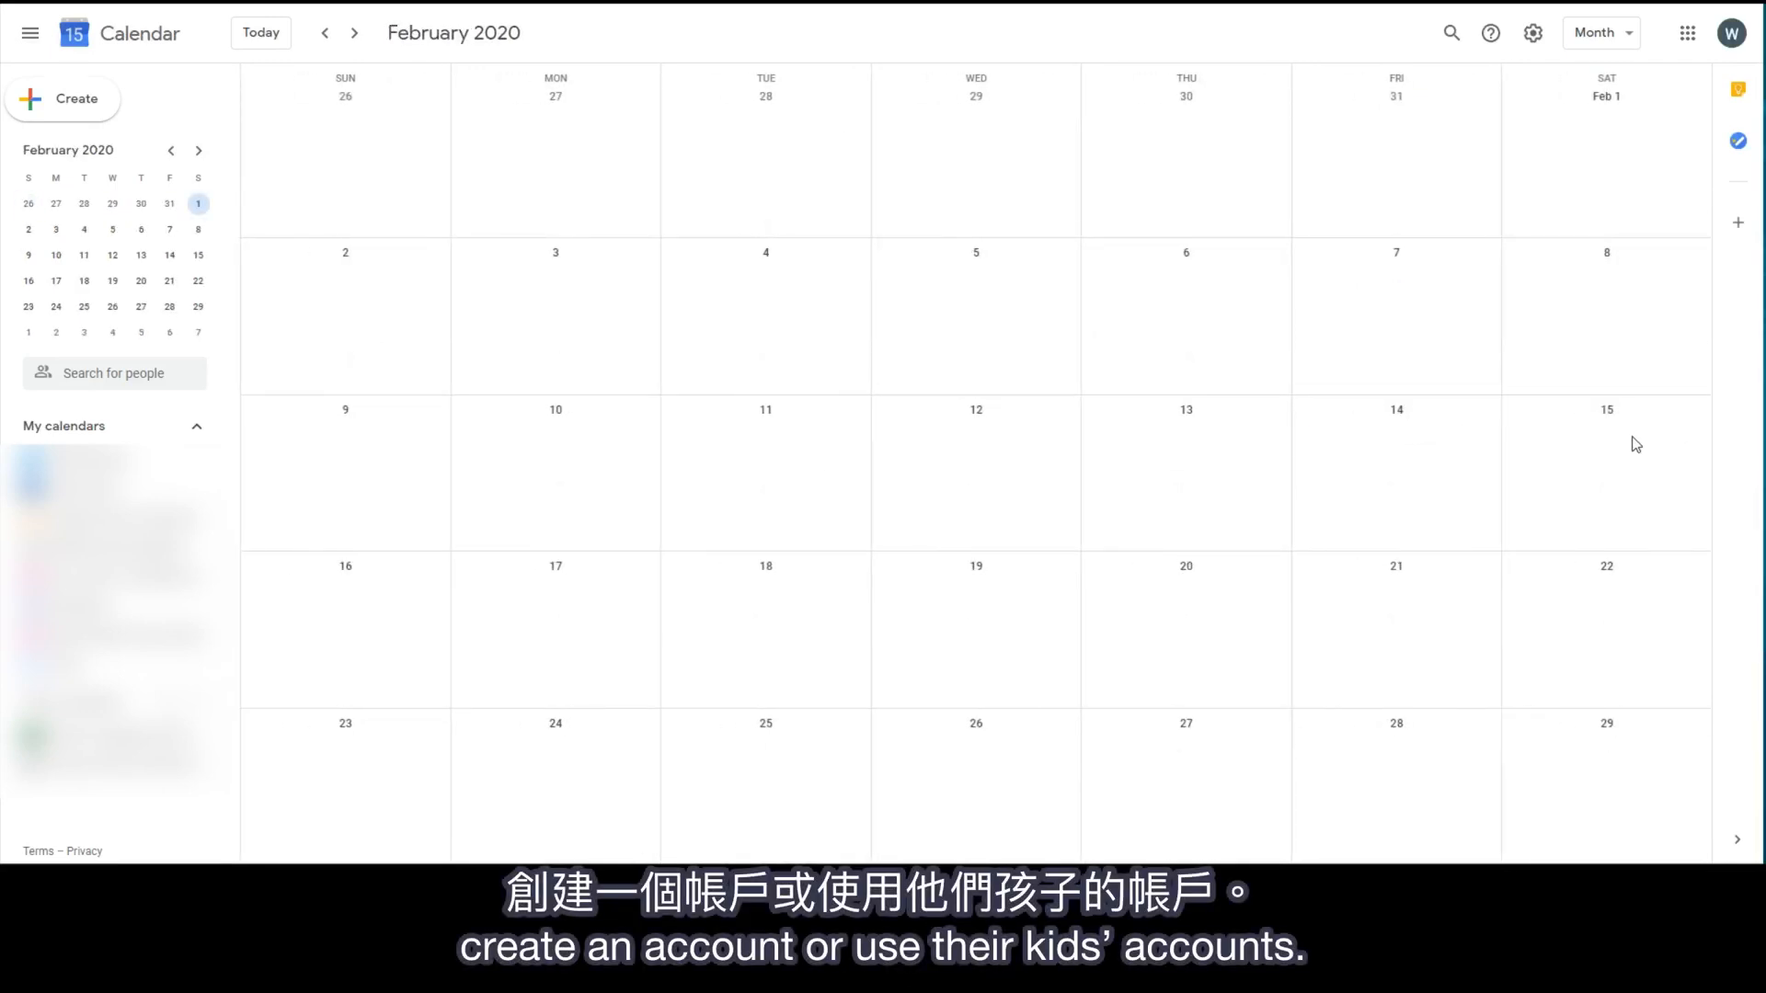
pyautogui.press('n')
pyautogui.press('n')
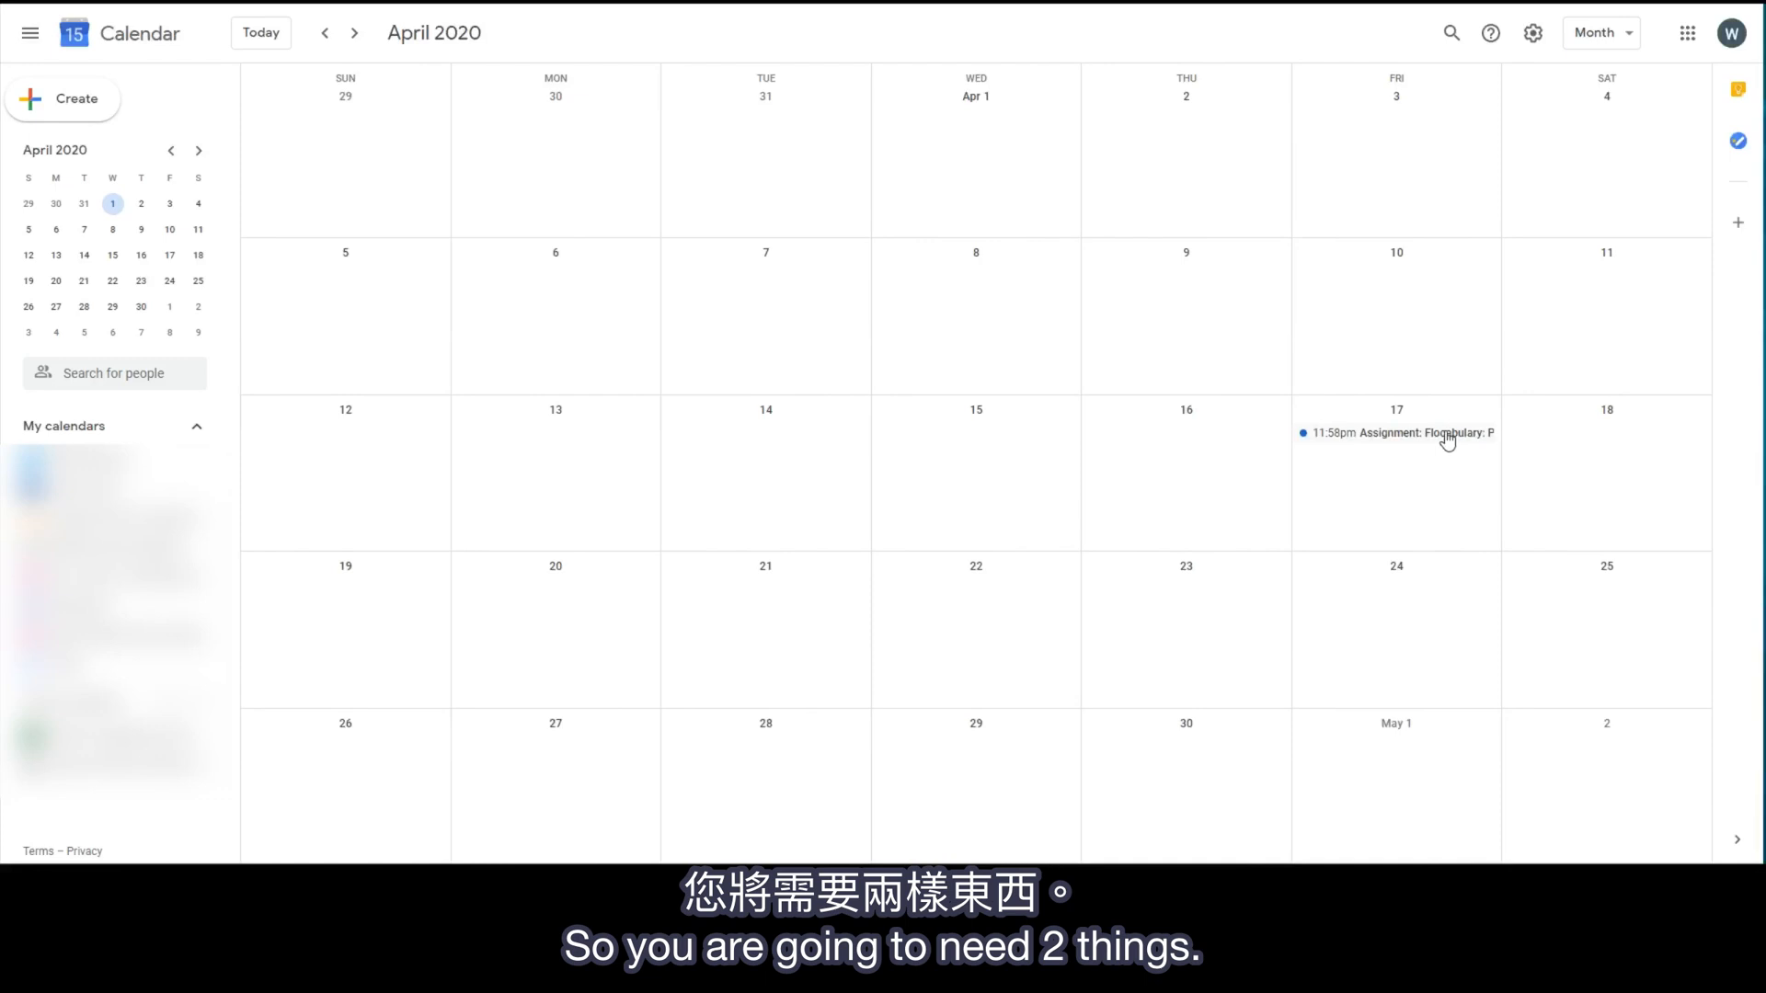
# Step: View the April 17 Prisms assignment event details and close the popup
pyautogui.click(1445, 437)
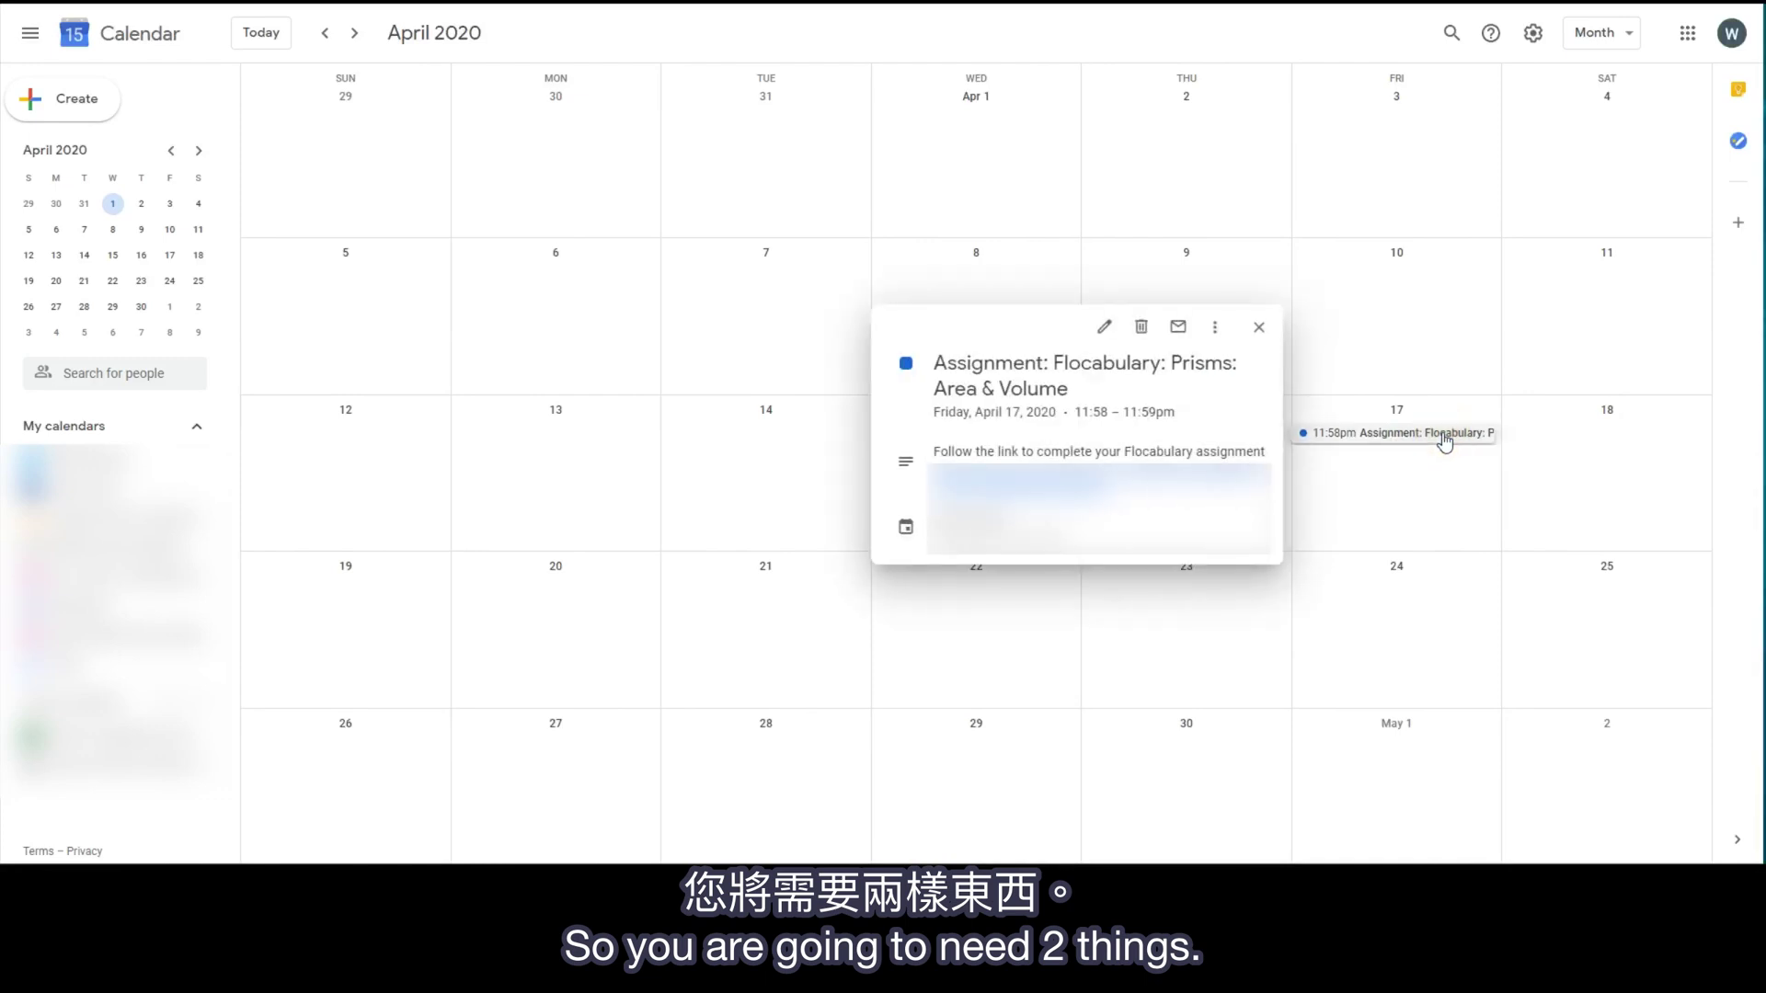
pyautogui.click(1259, 329)
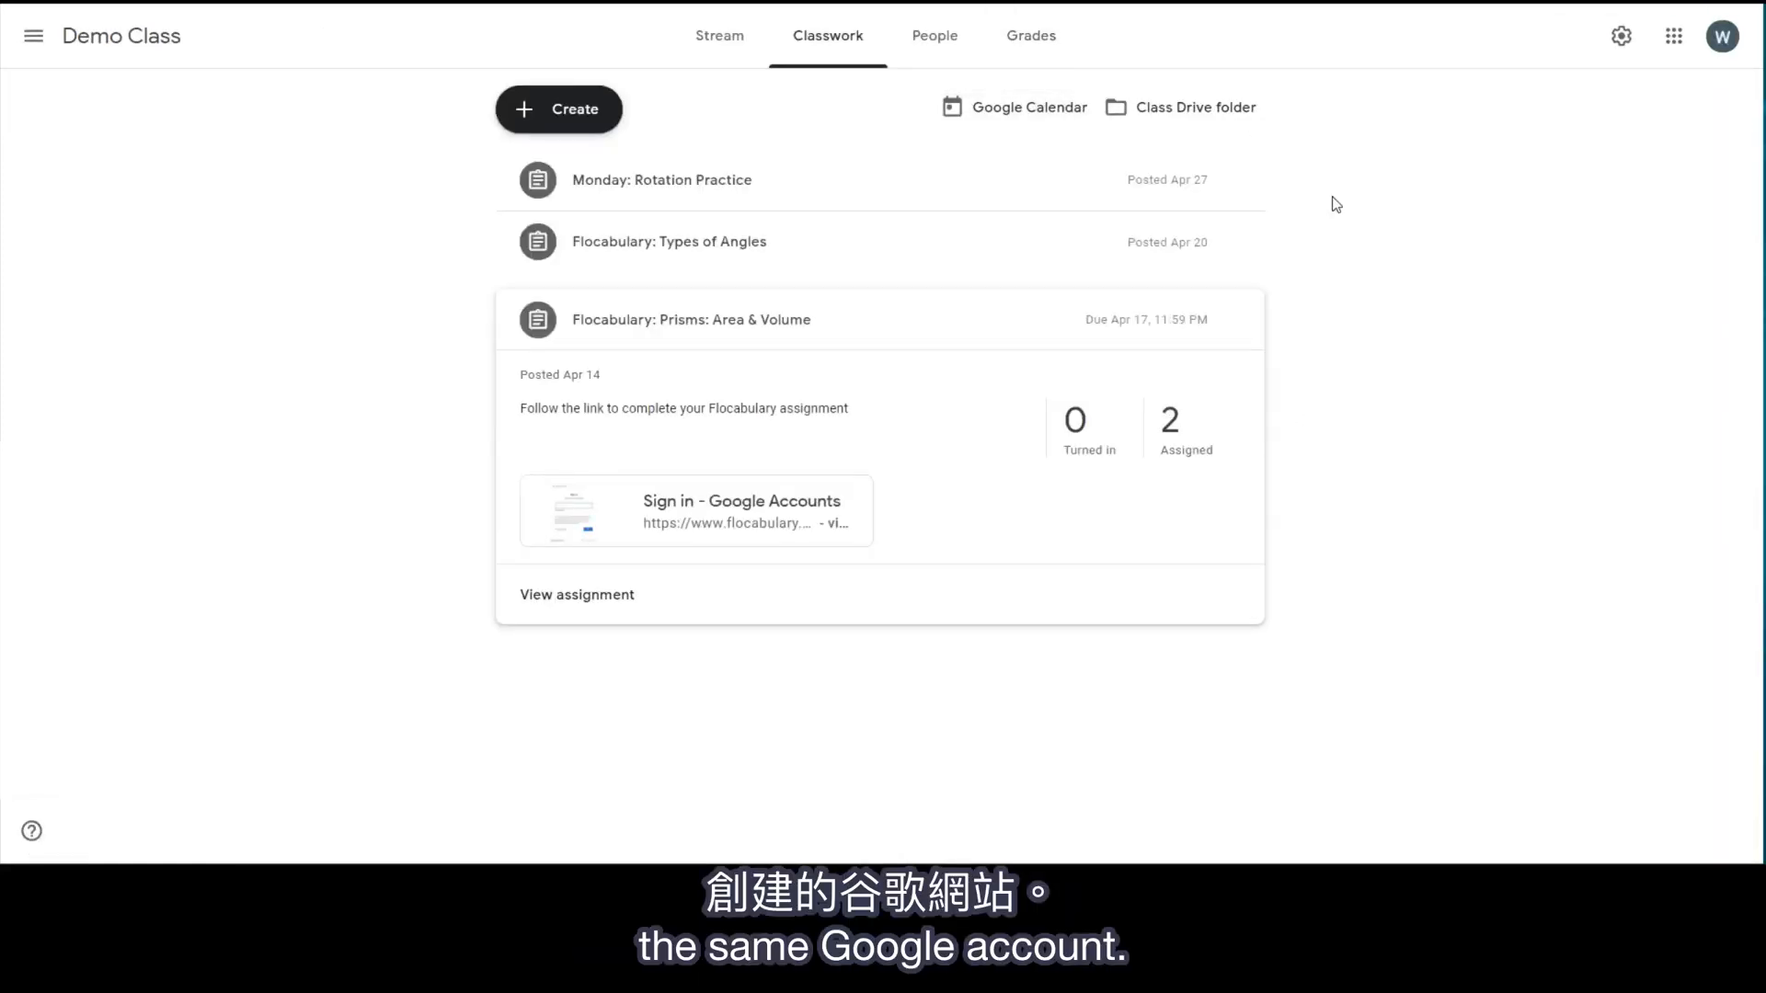
pyautogui.scroll(-1, 1538, 423)
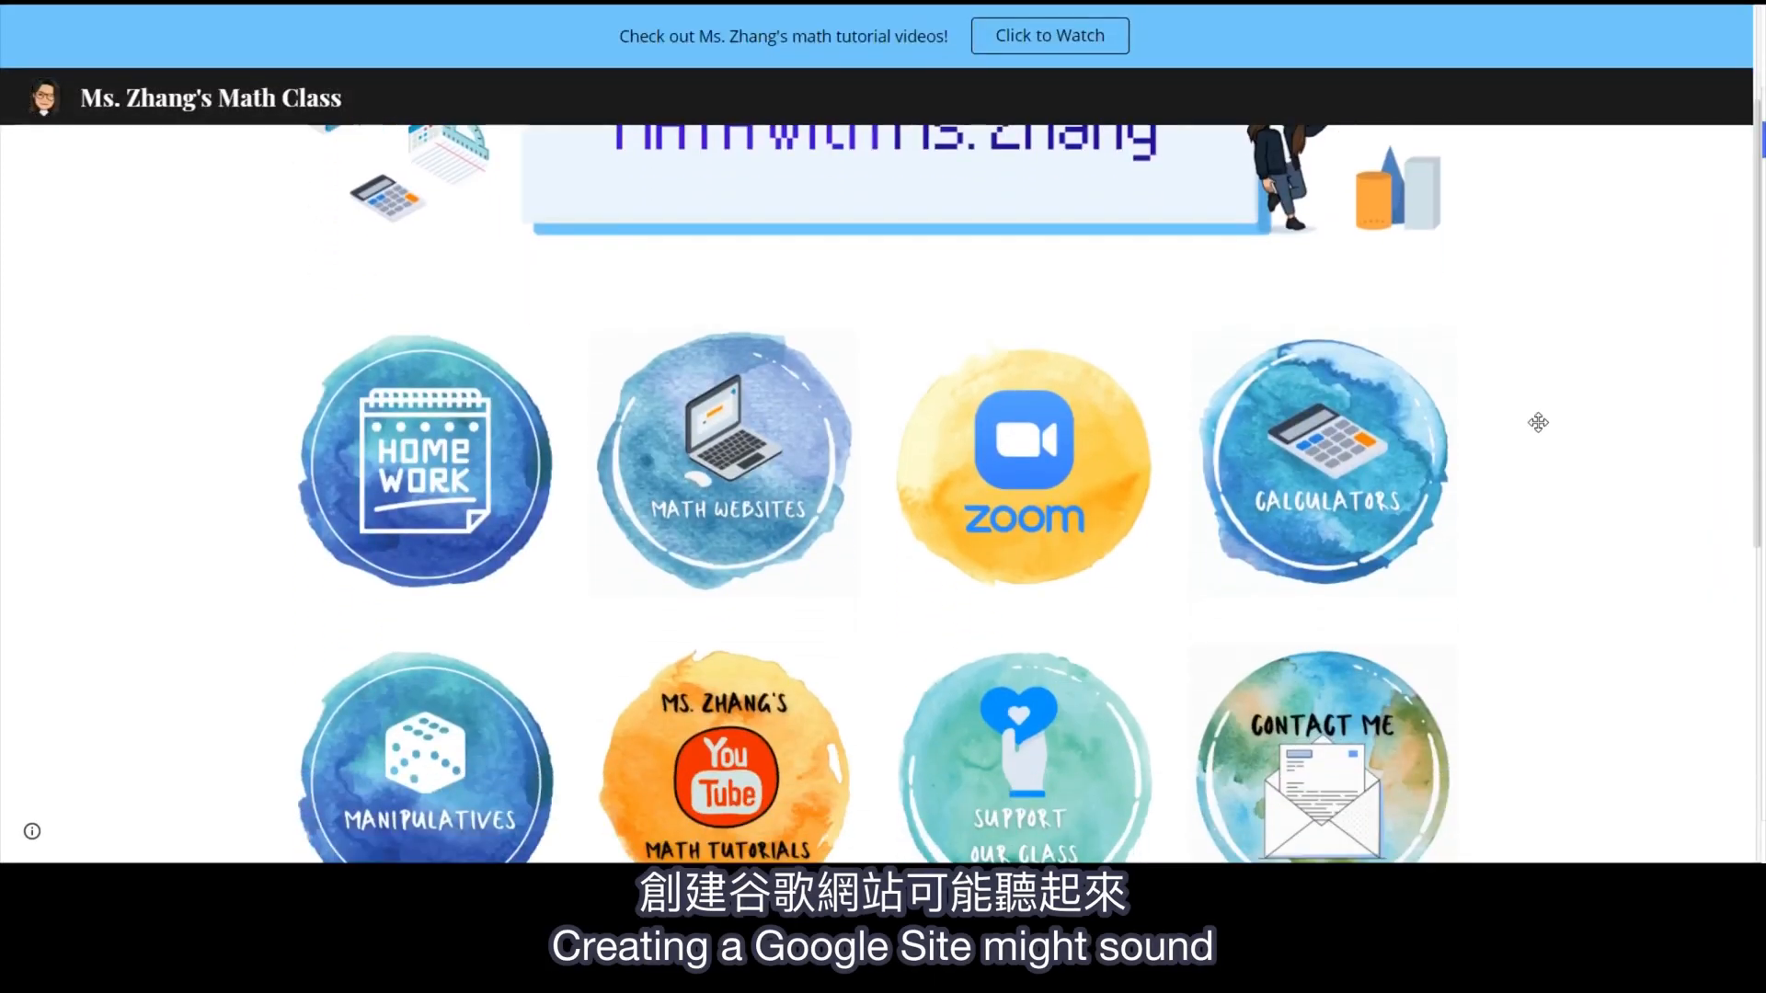
pyautogui.scroll(-1, 1539, 422)
pyautogui.scroll(-1, 1539, 424)
pyautogui.scroll(-1, 1539, 422)
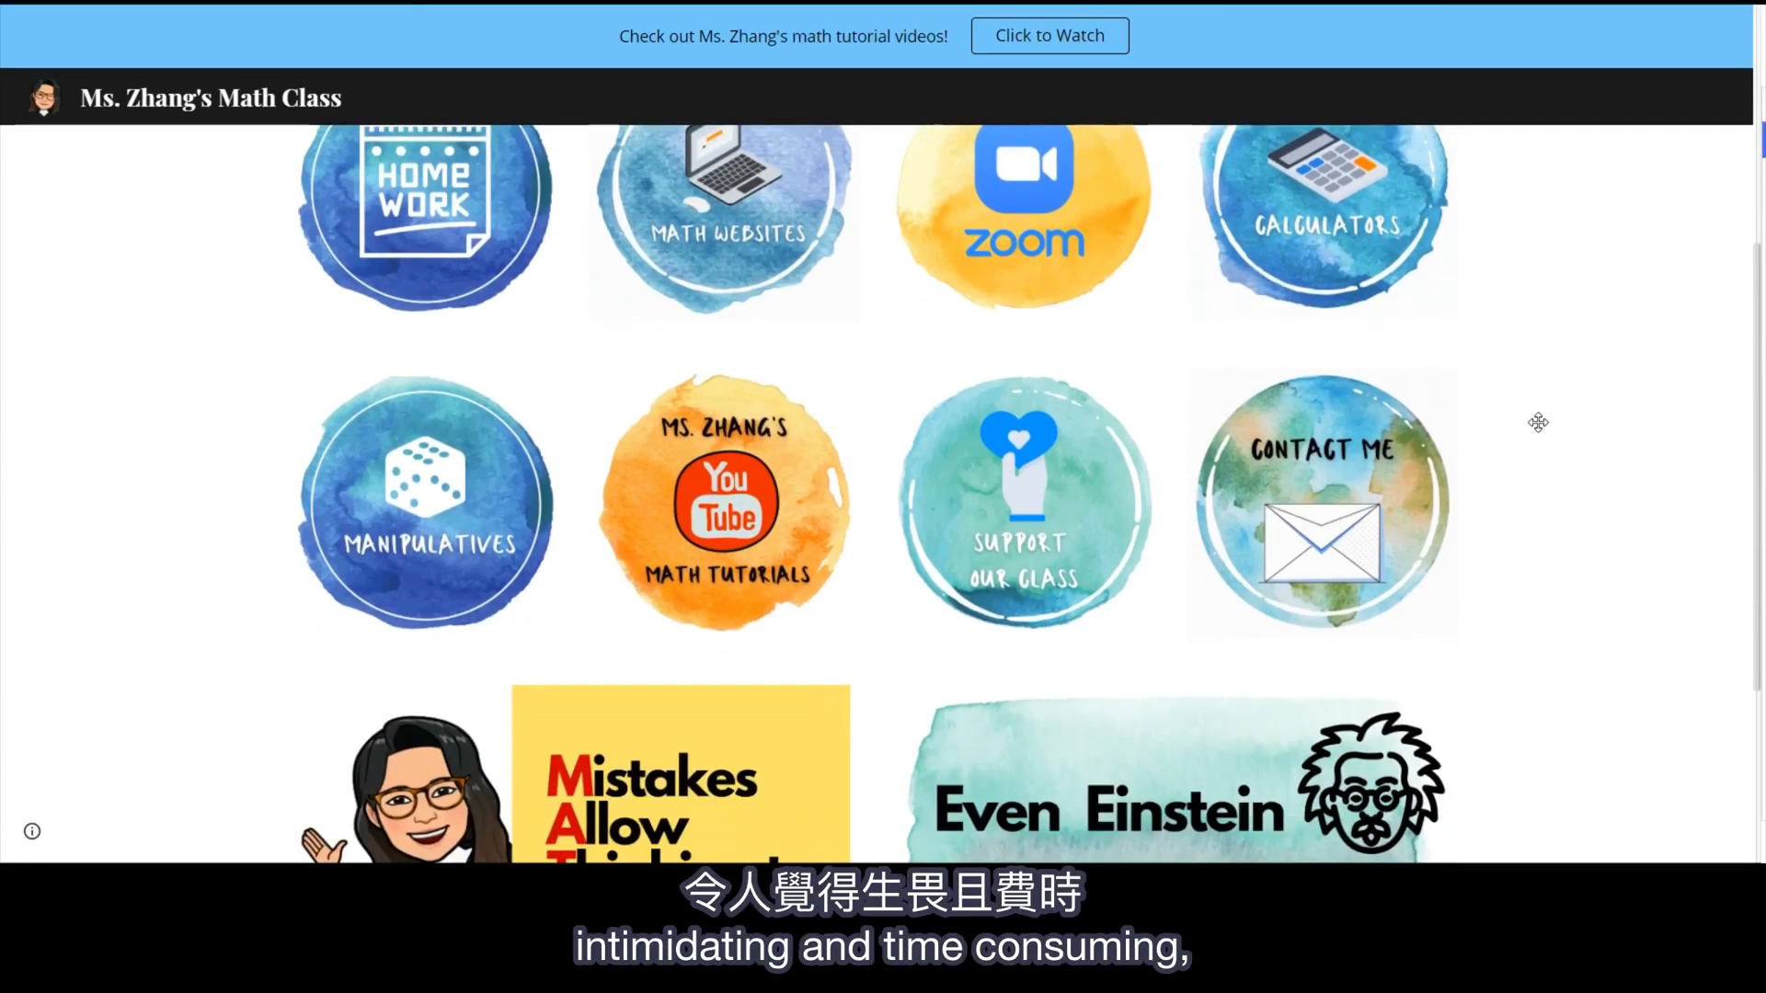
pyautogui.scroll(-1, 1539, 423)
pyautogui.scroll(-1, 1539, 423)
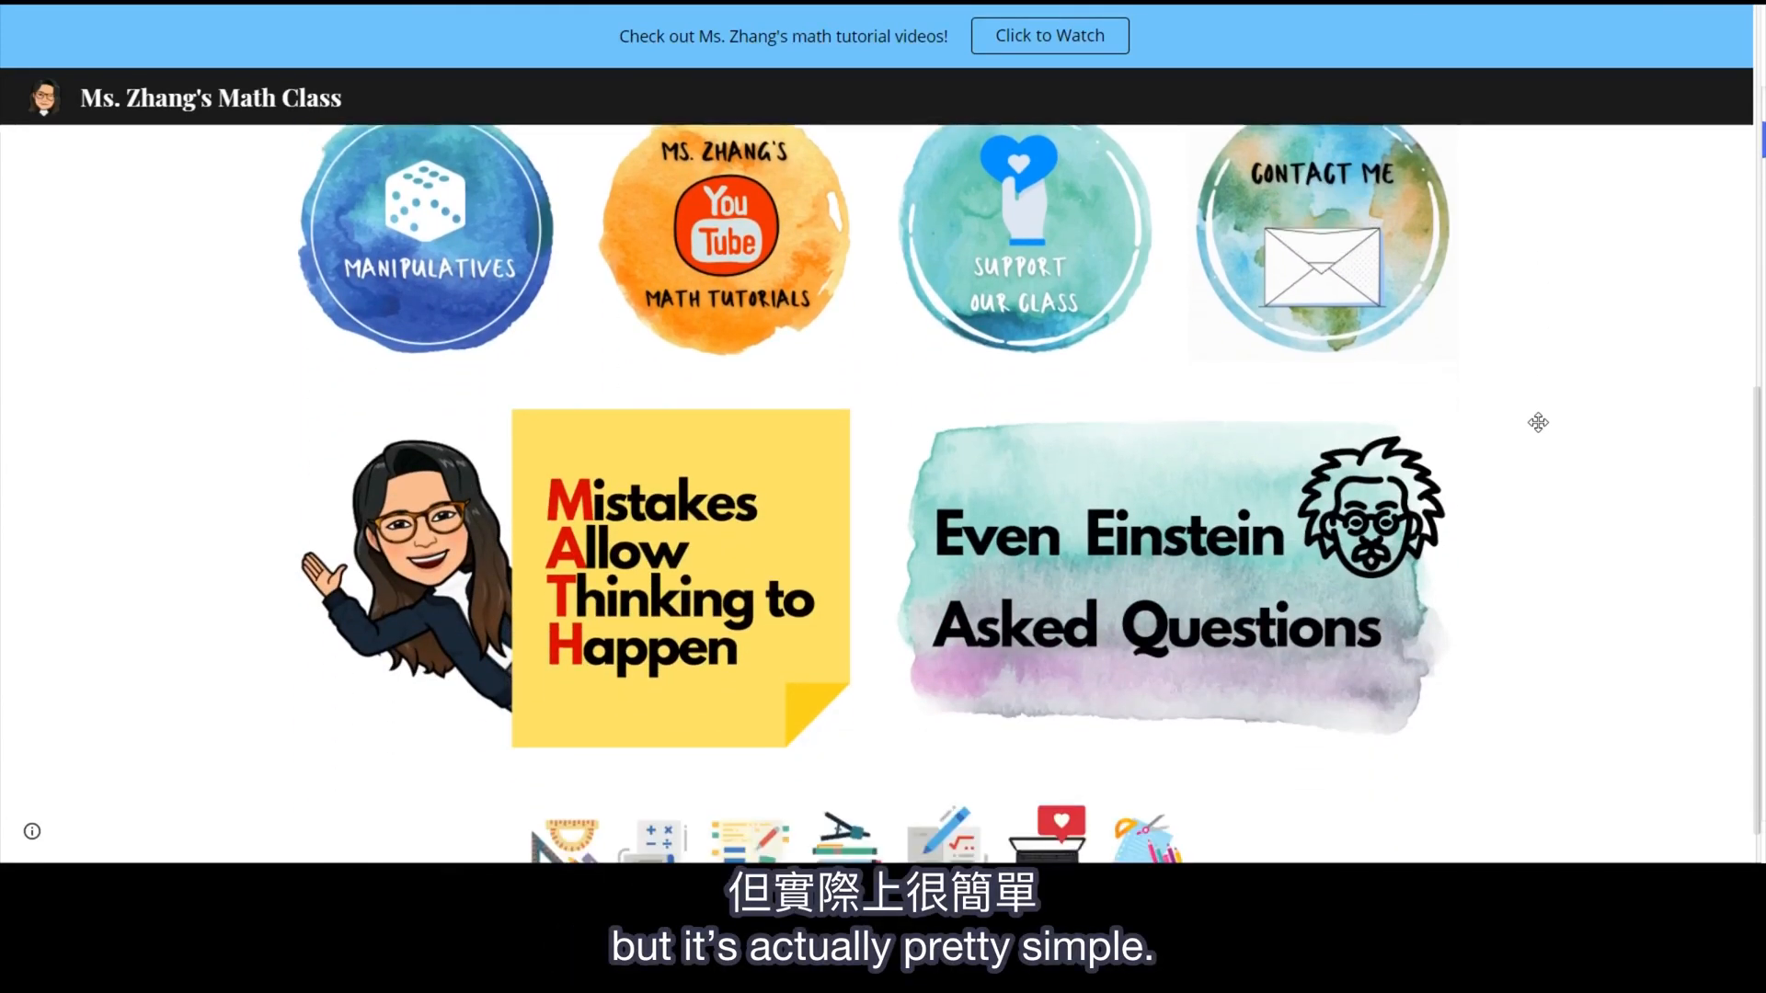
pyautogui.scroll(2, 1539, 422)
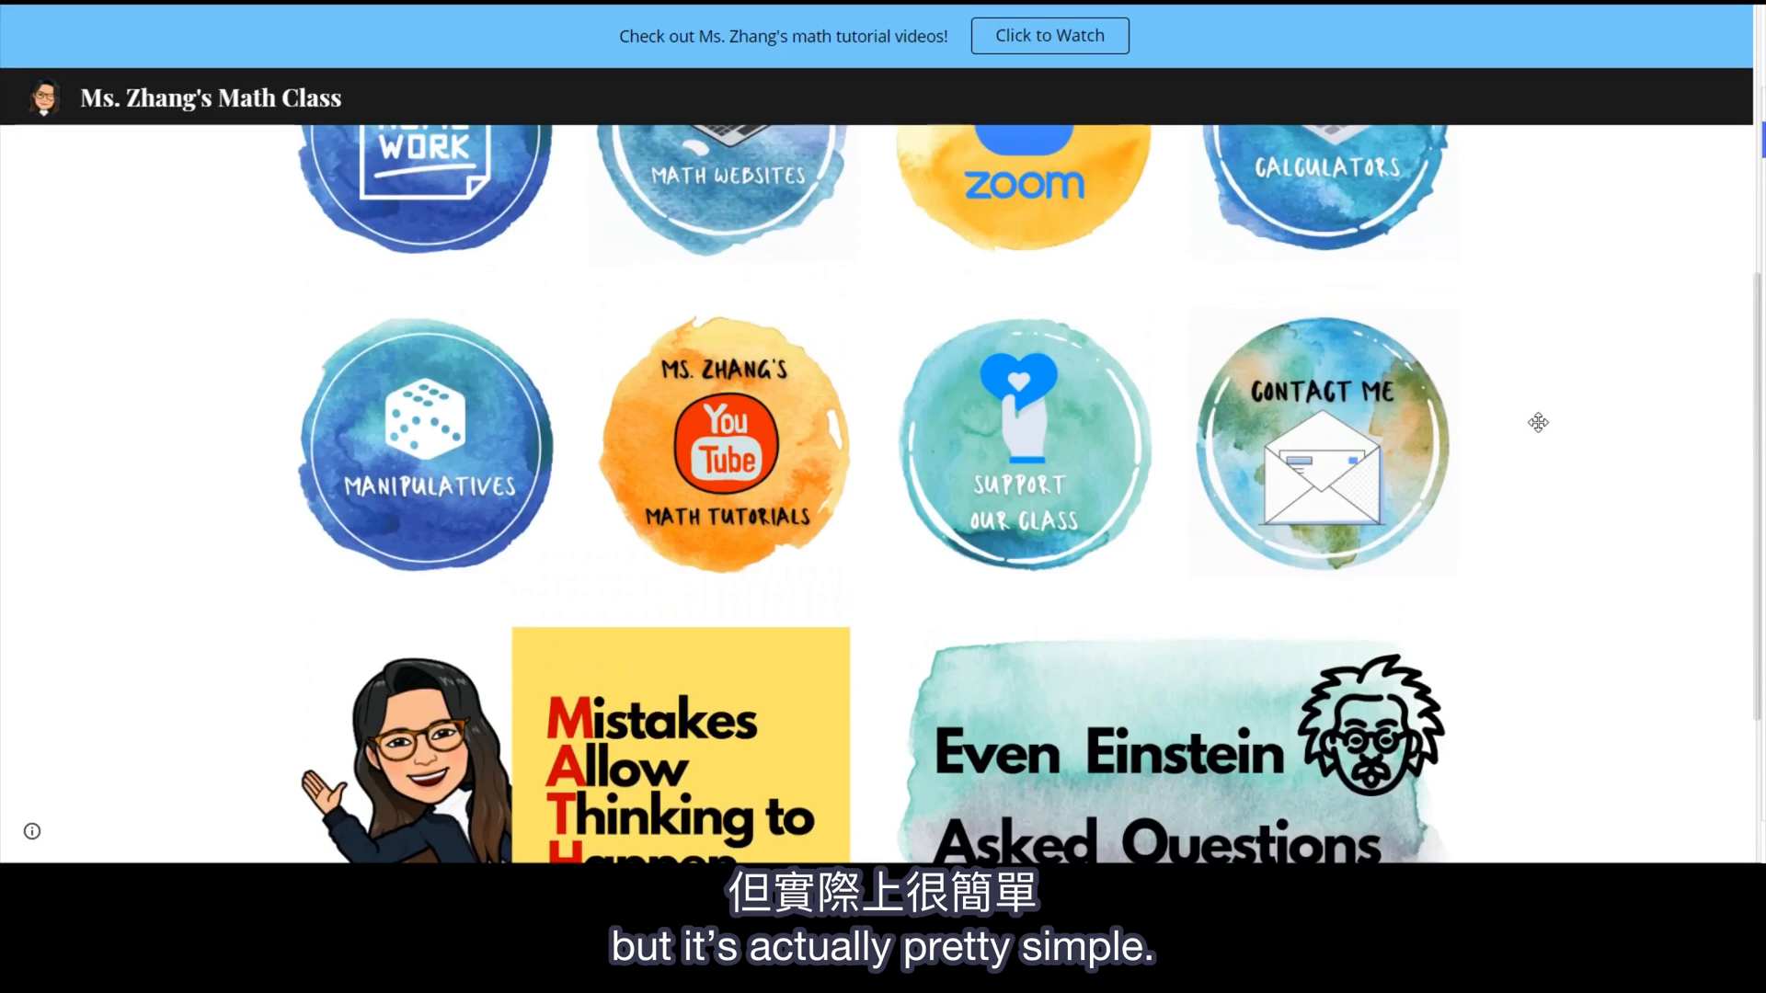
pyautogui.scroll(2, 1539, 423)
pyautogui.scroll(2, 1539, 422)
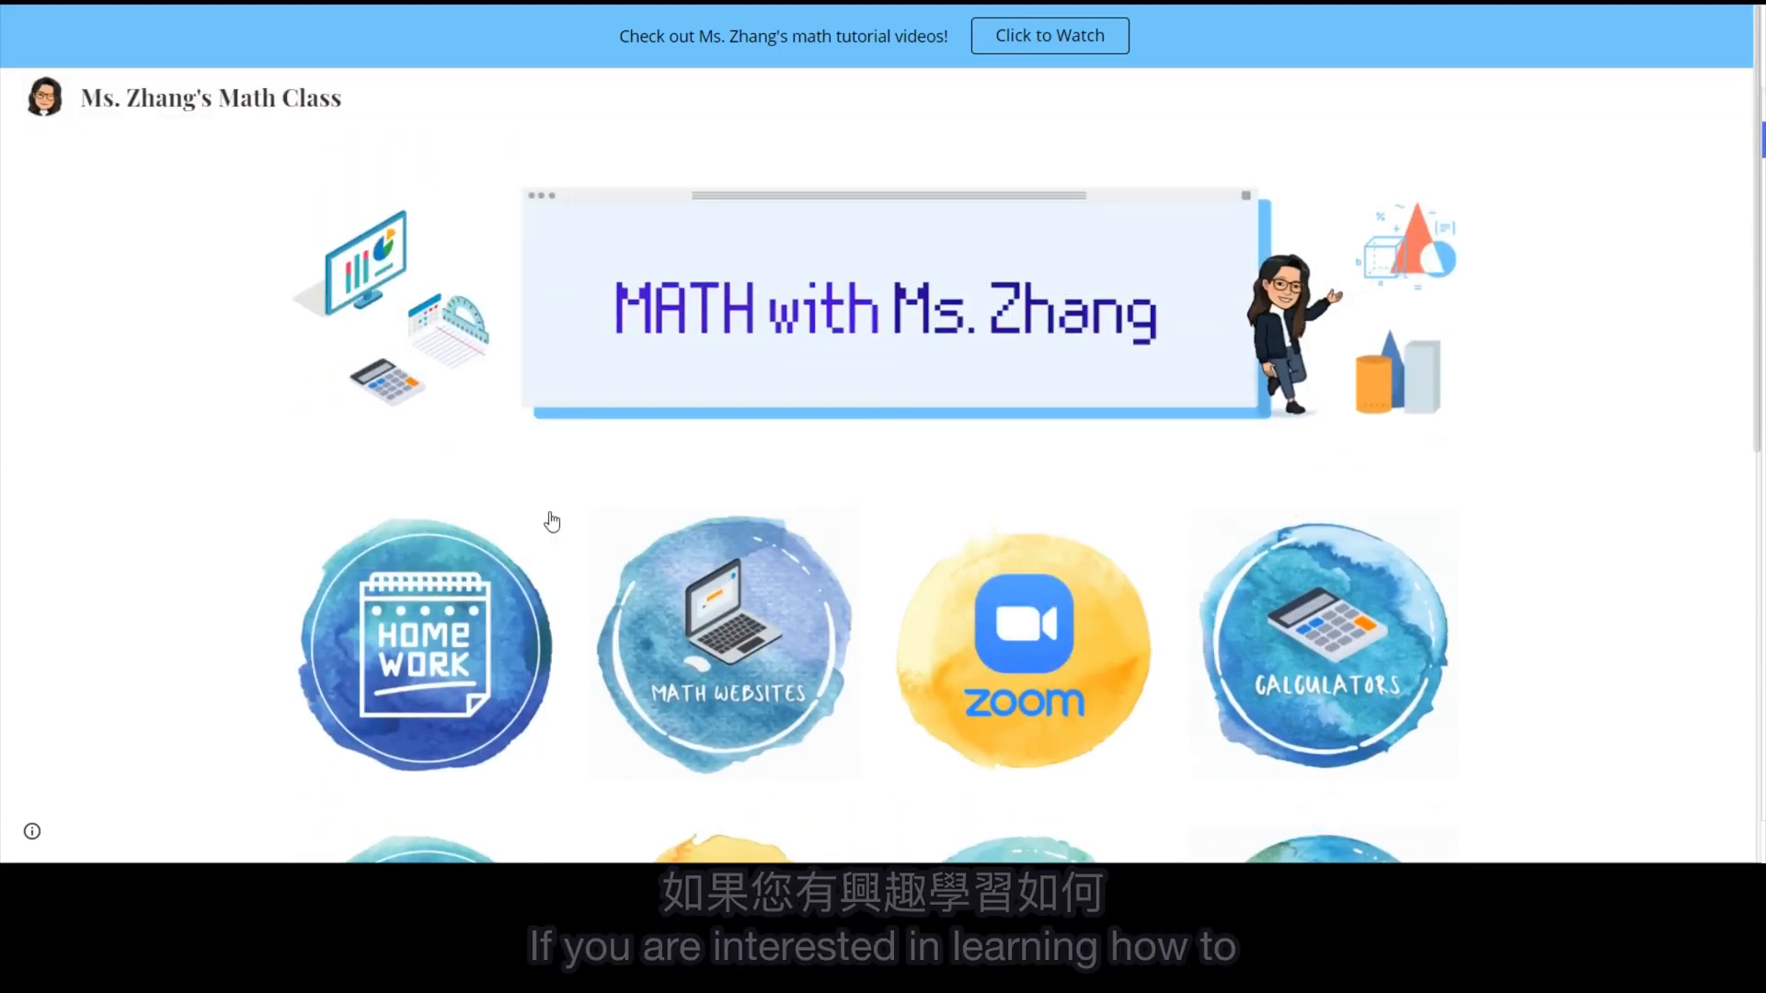
pyautogui.click(451, 605)
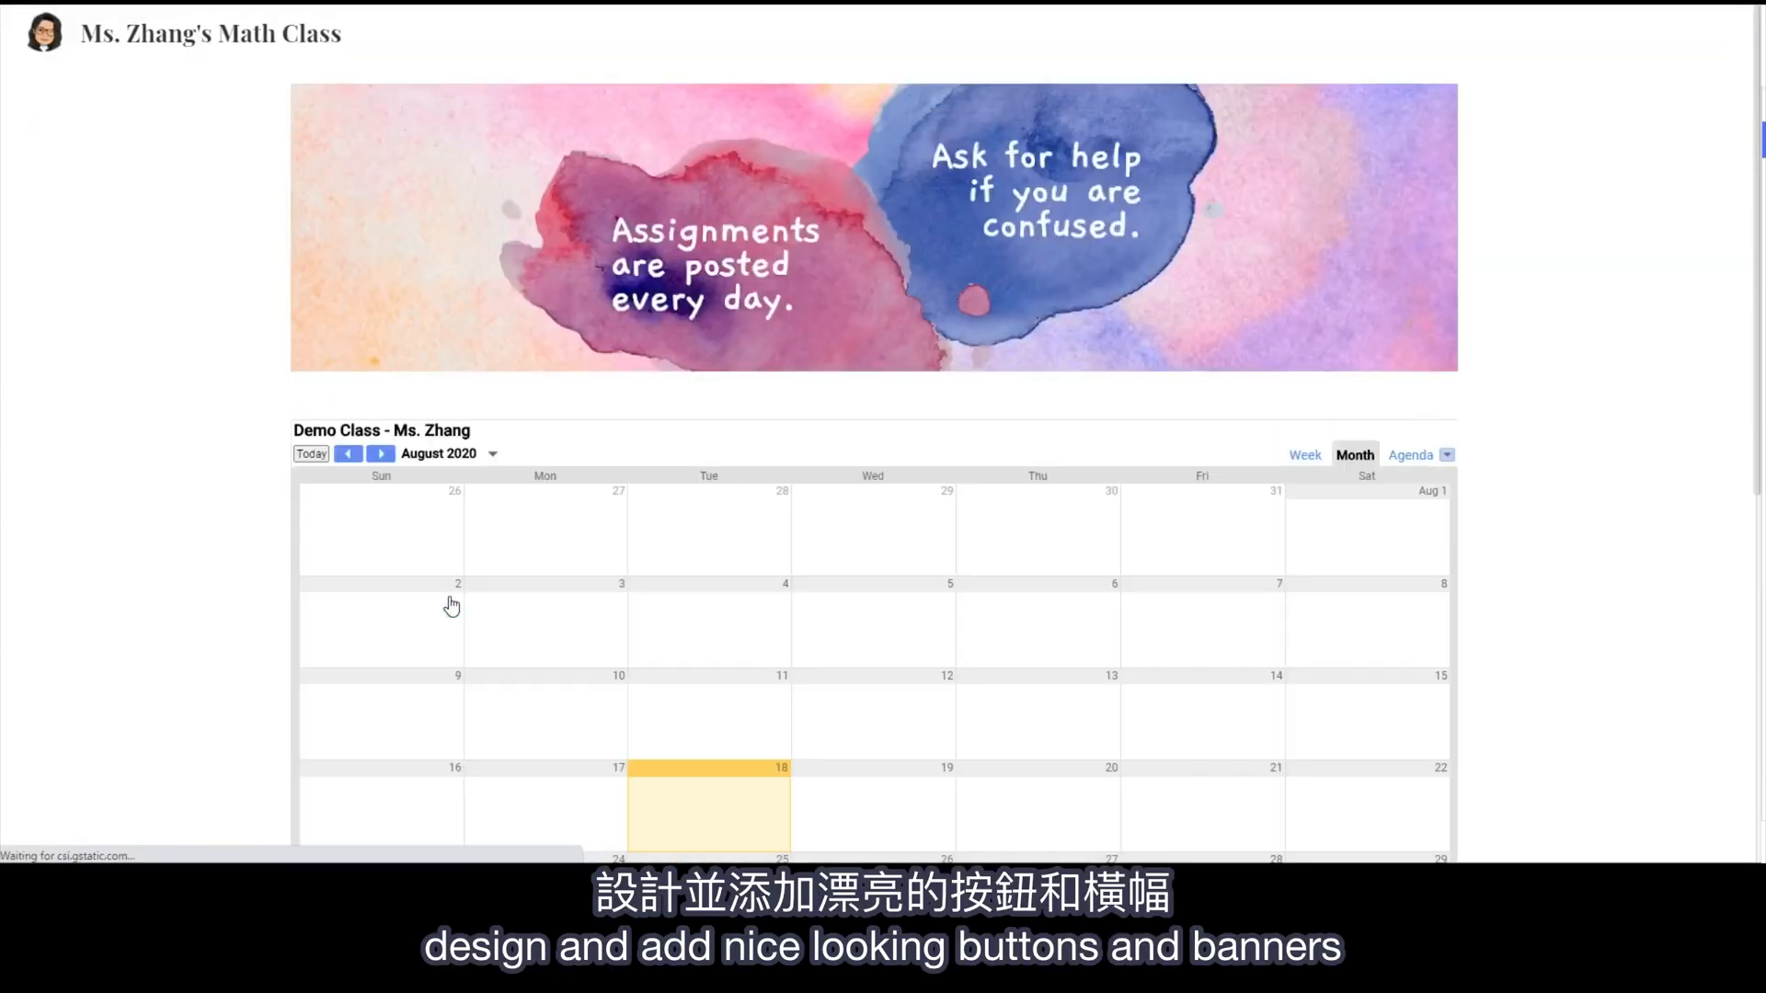
pyautogui.scroll(-1, 1610, 399)
pyautogui.scroll(-1, 1610, 397)
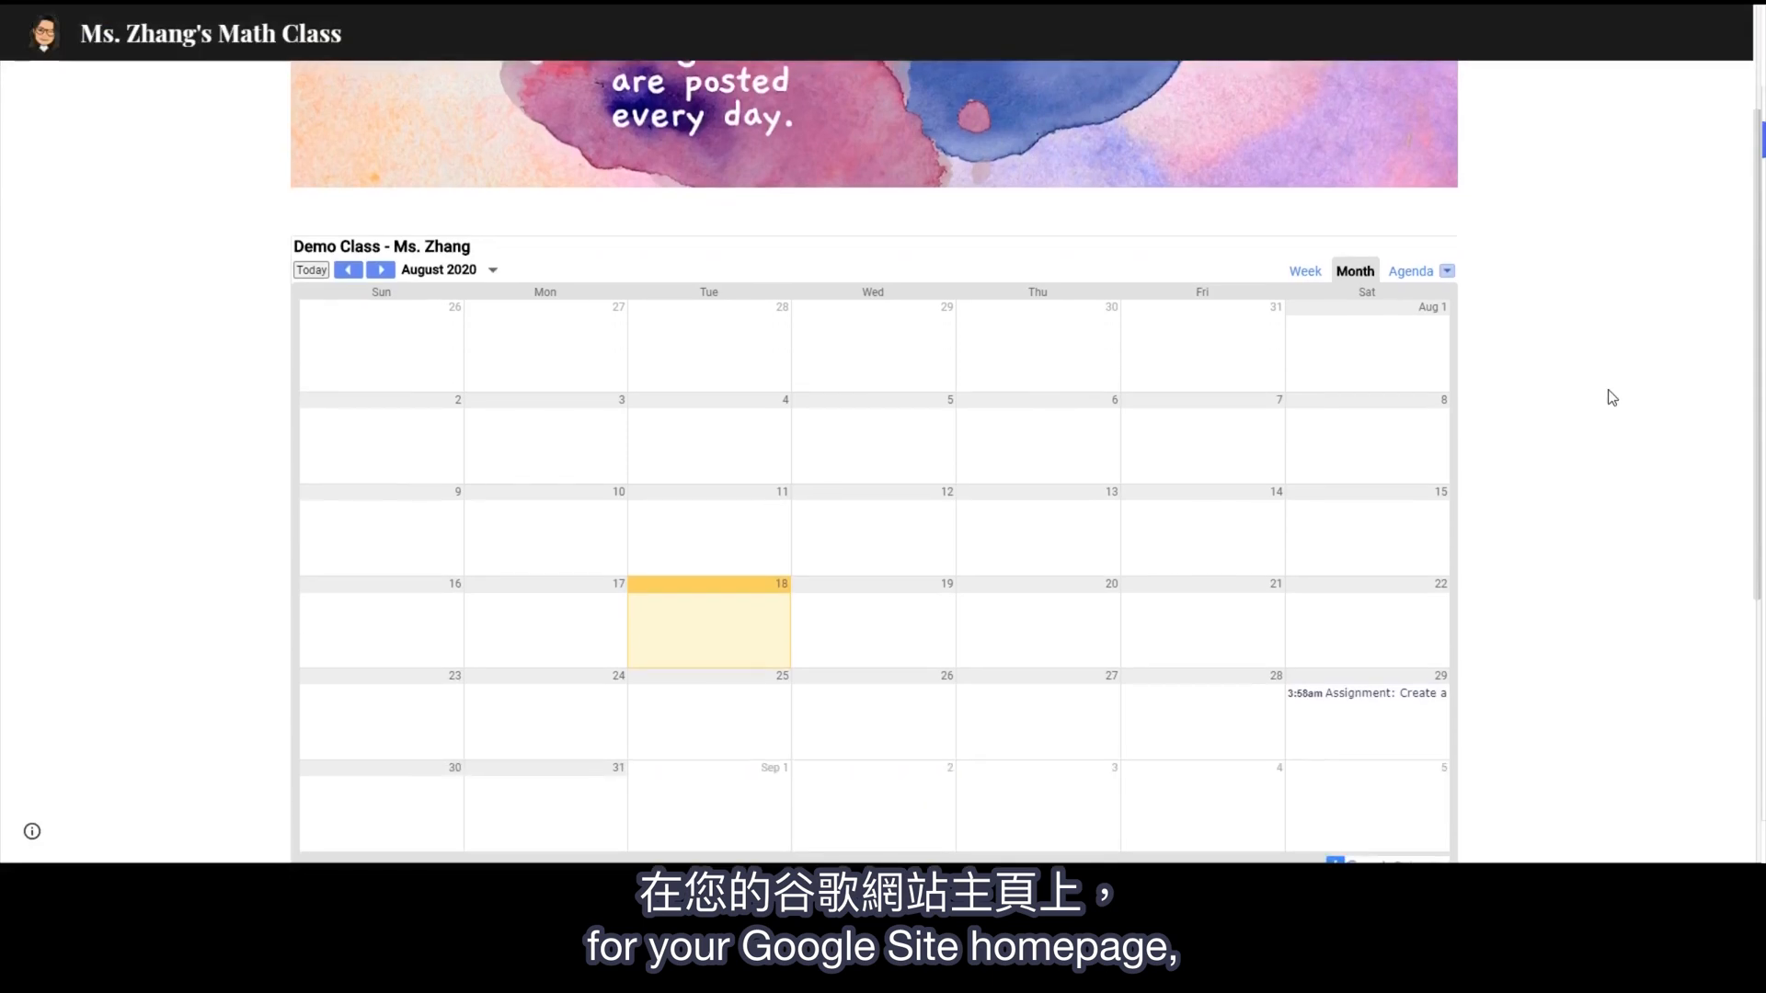
pyautogui.scroll(-1, 1610, 397)
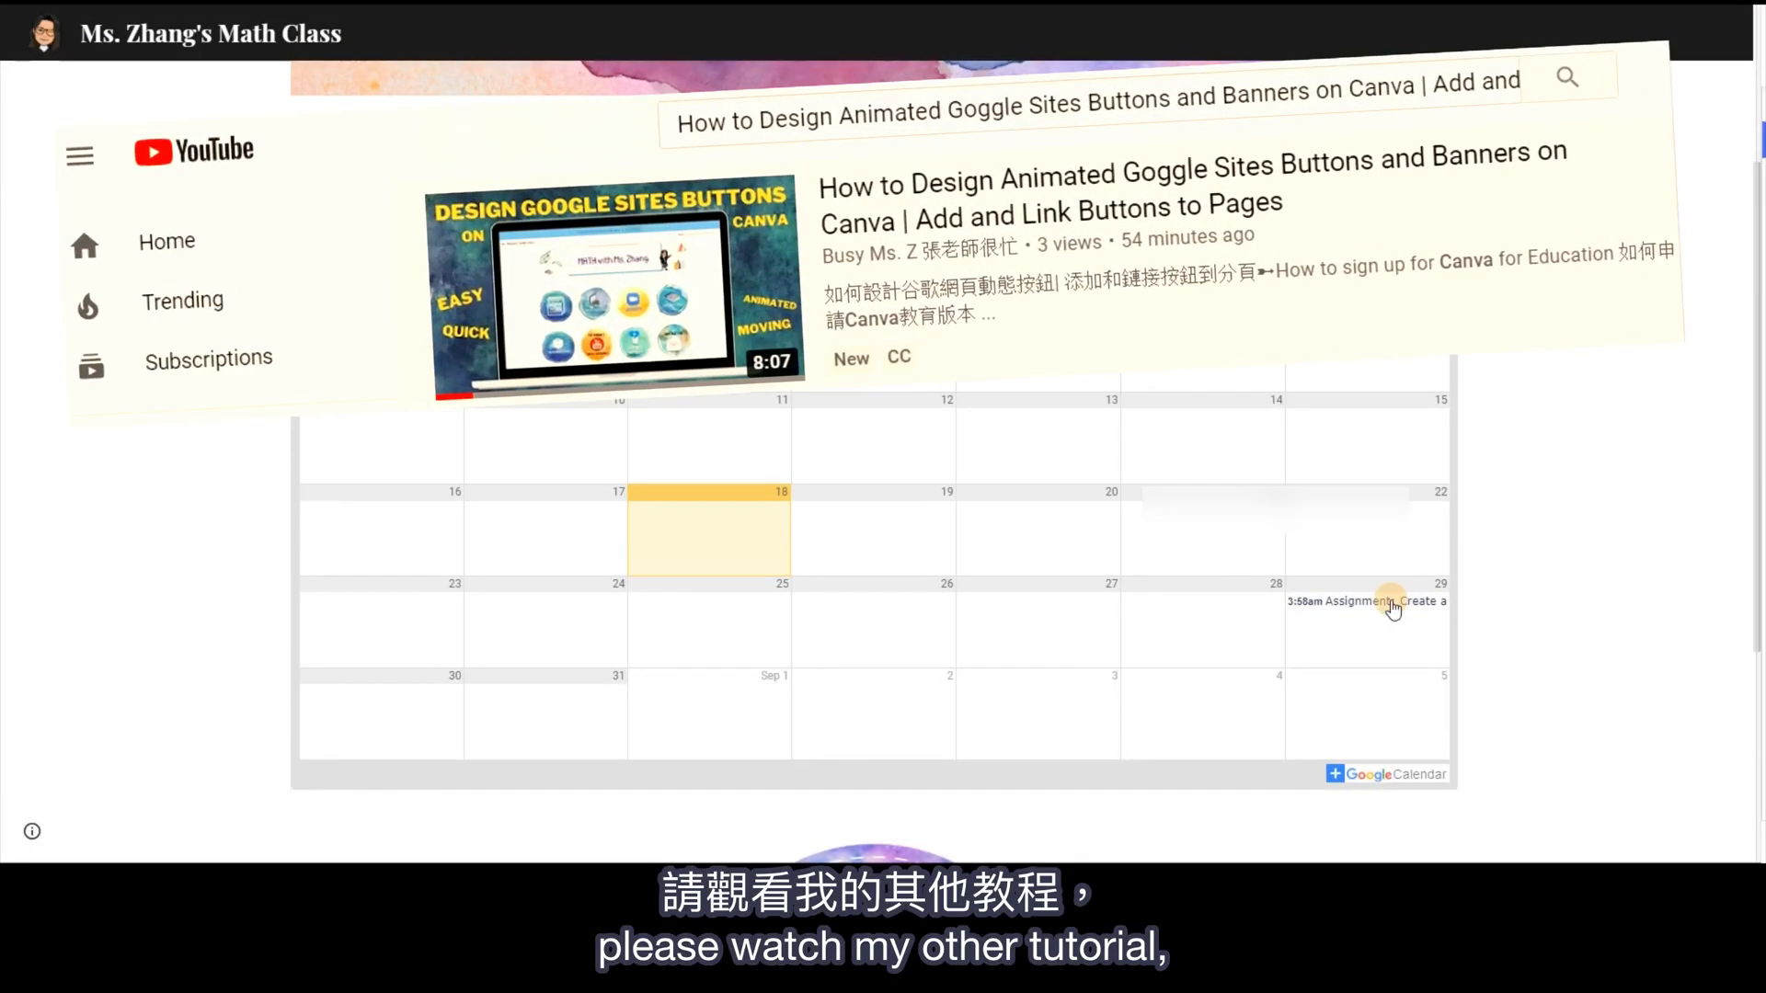
pyautogui.click(1394, 604)
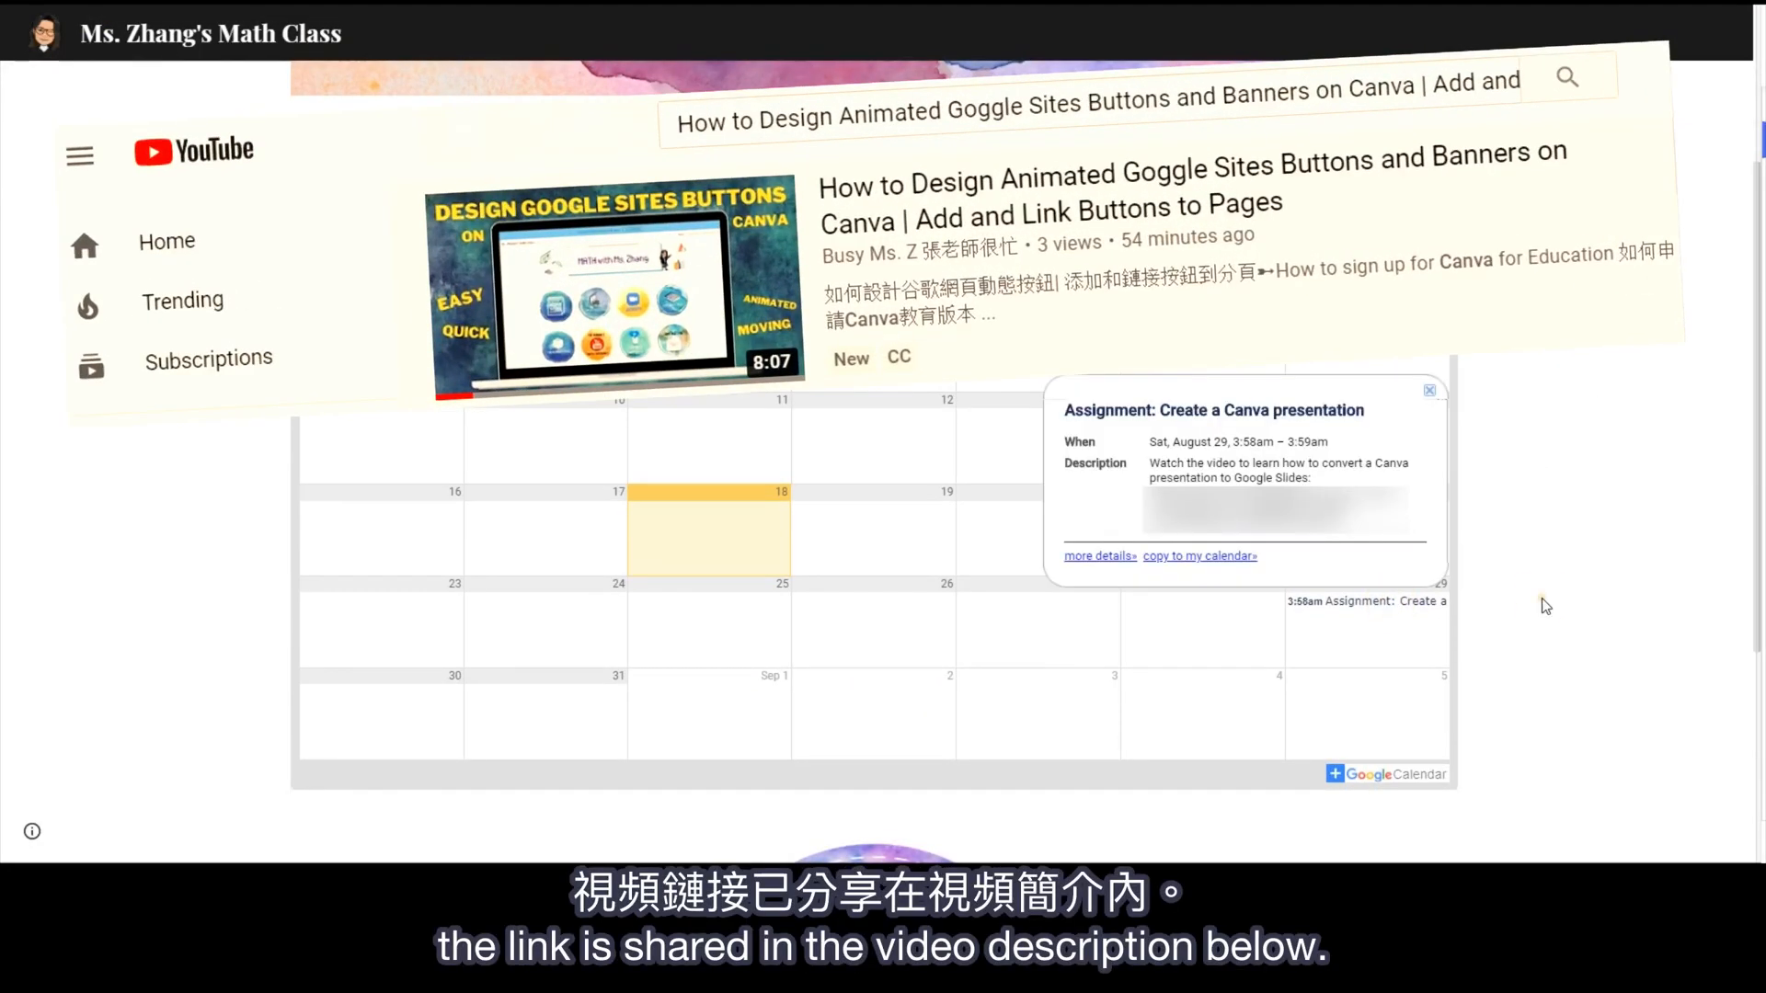
pyautogui.click(1437, 399)
pyautogui.scroll(-2, 1529, 438)
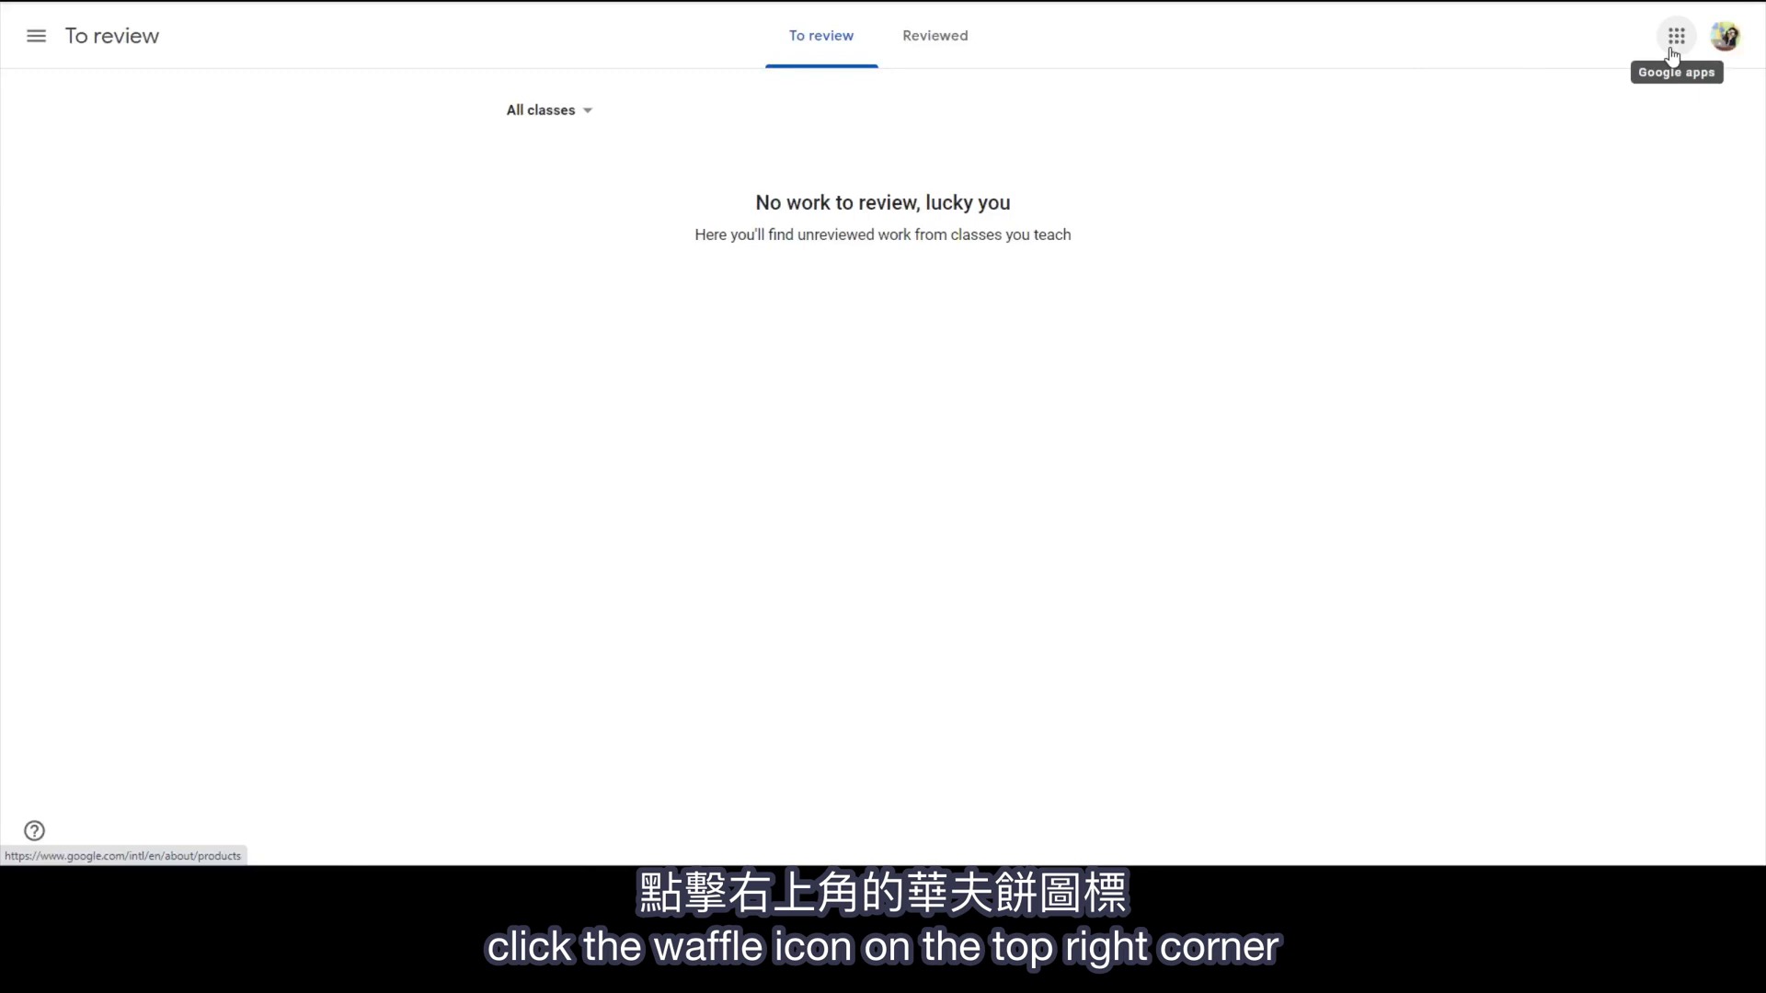
# Step: Go to Google Sites from the Google apps waffle menu
pyautogui.click(1672, 47)
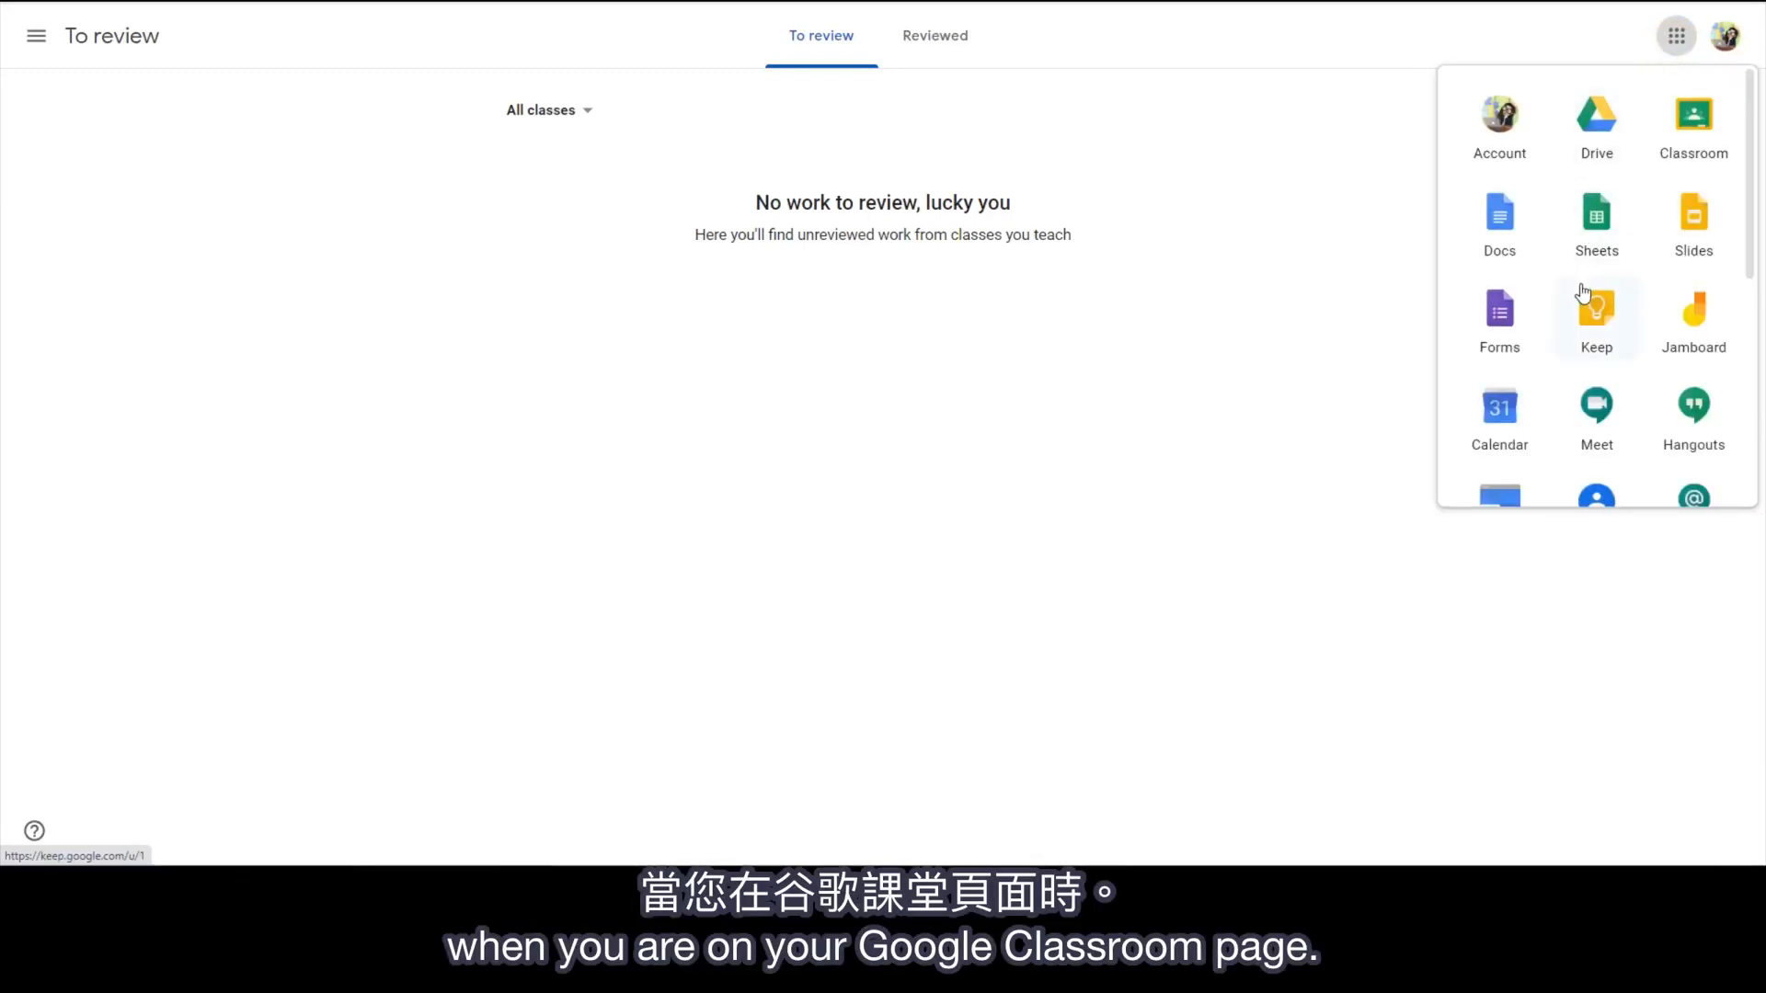
pyautogui.scroll(-1, 1582, 293)
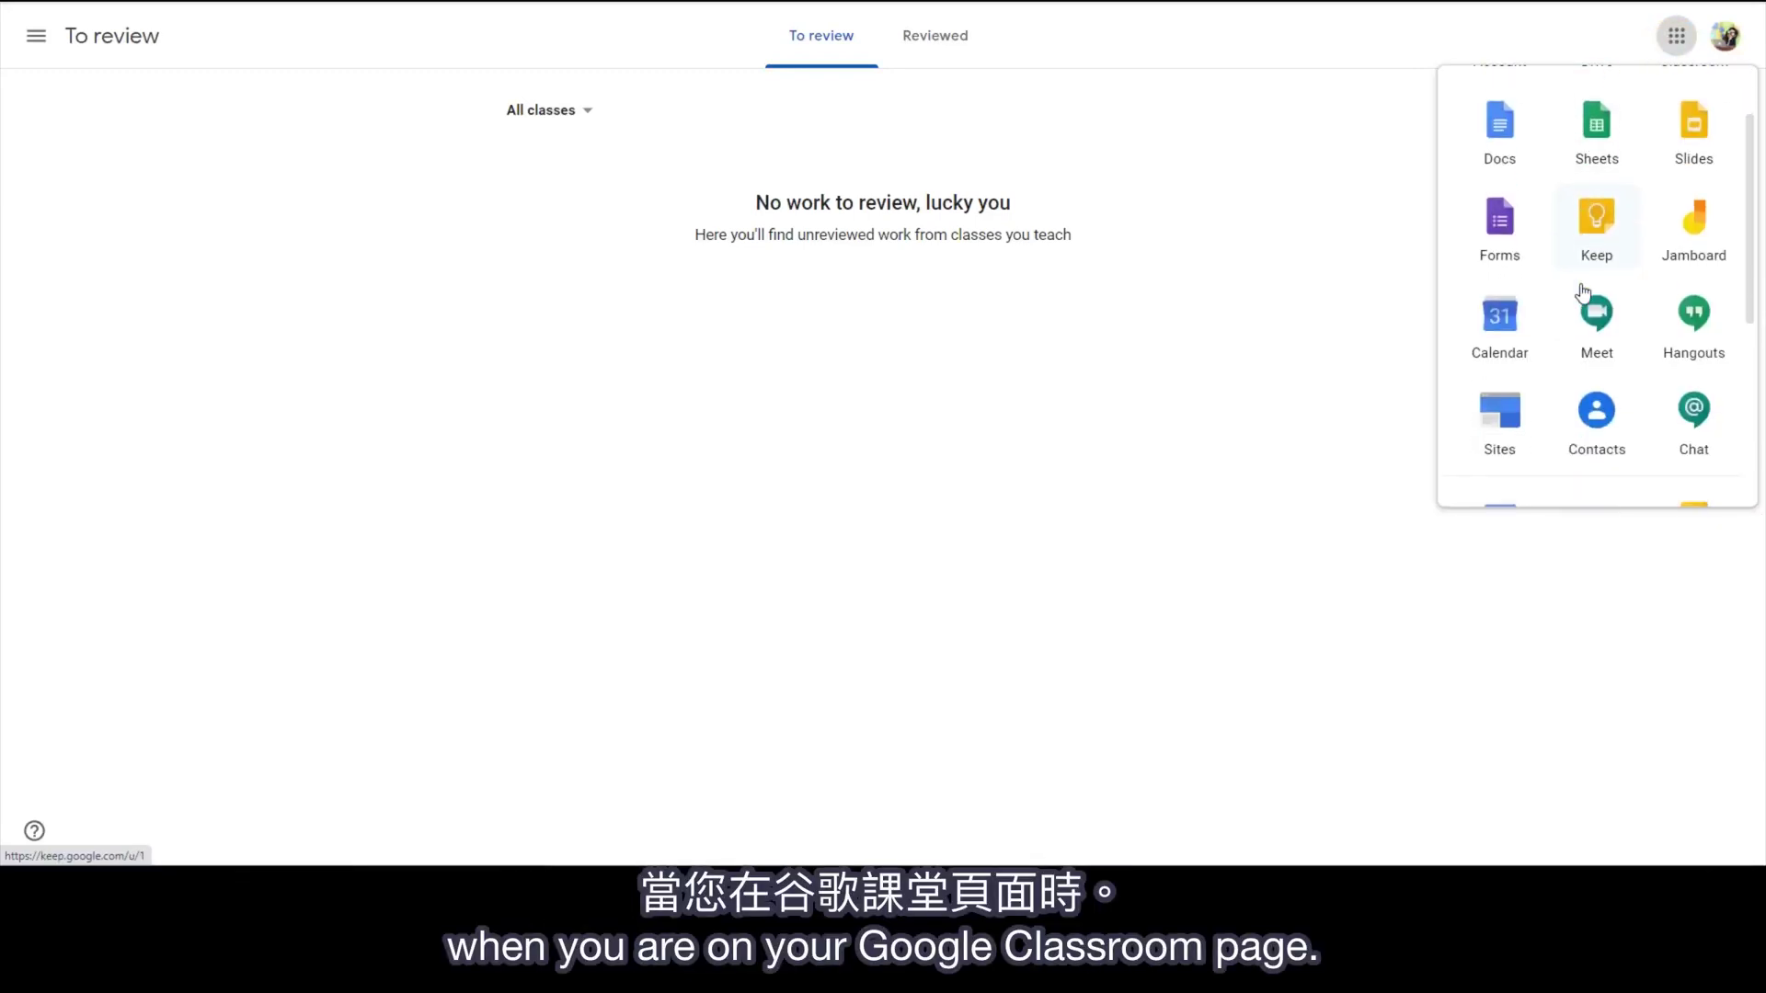
pyautogui.click(1523, 430)
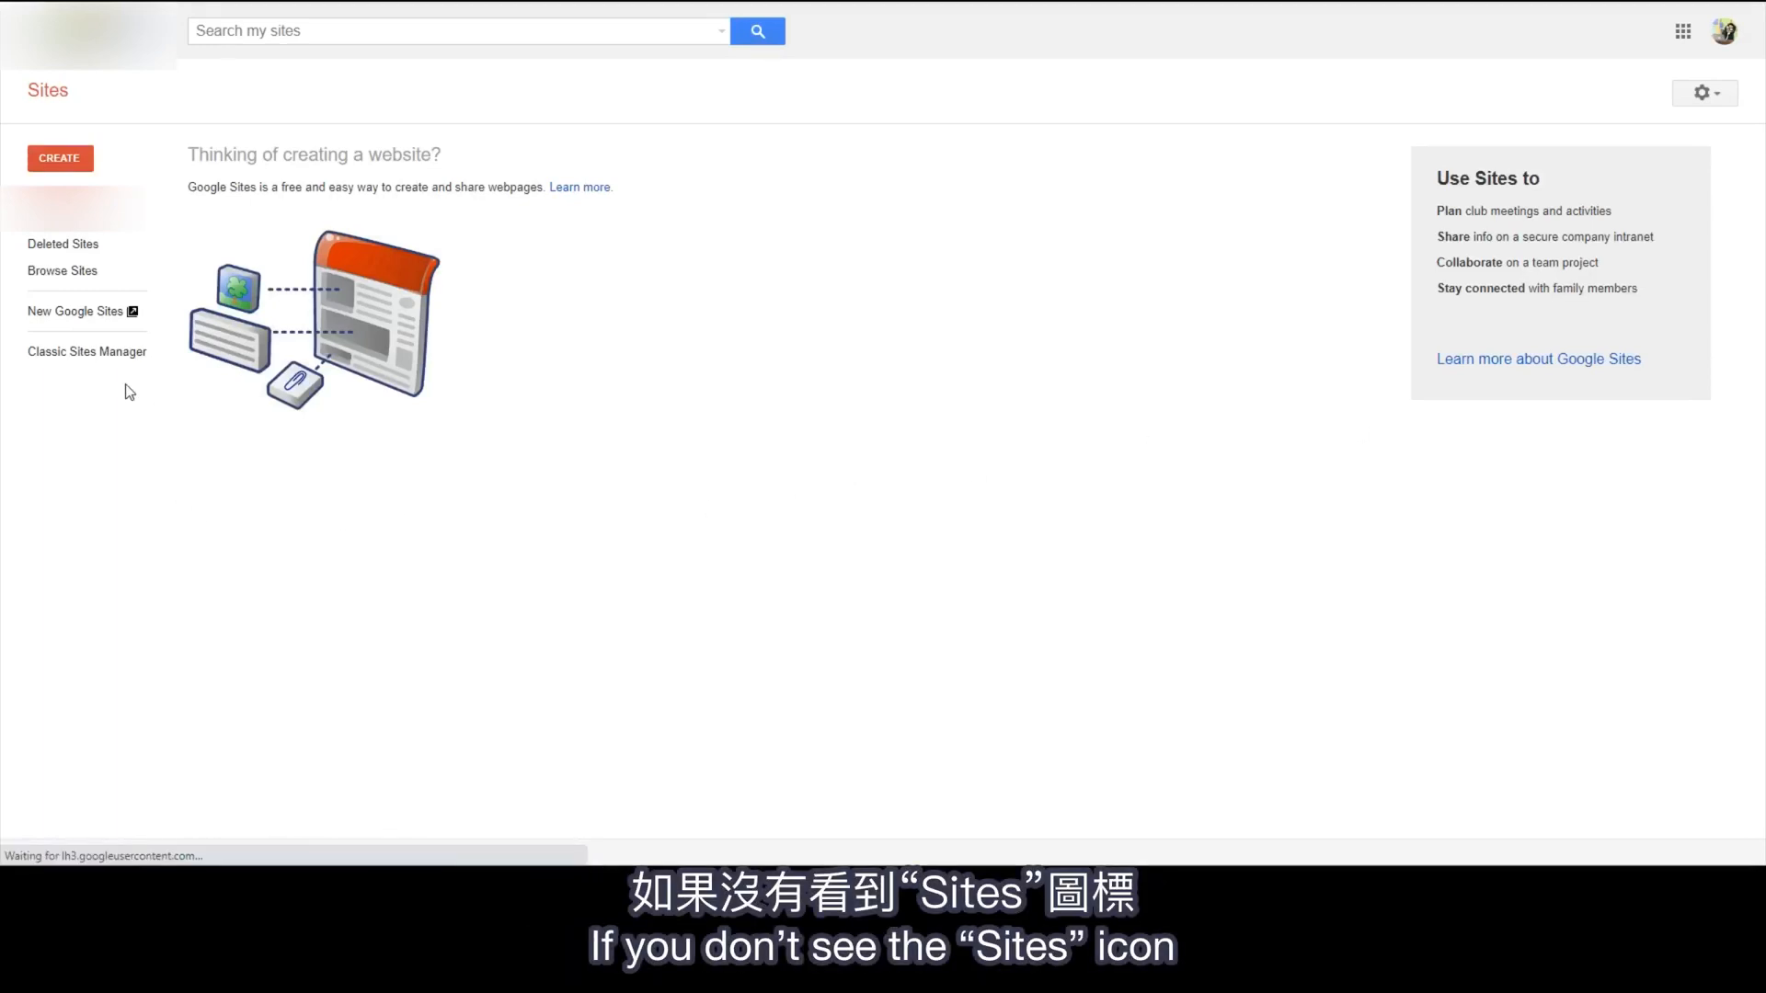
# Step: Peek at the classic CREATE options, then switch to the new Google Sites home
pyautogui.click(71, 160)
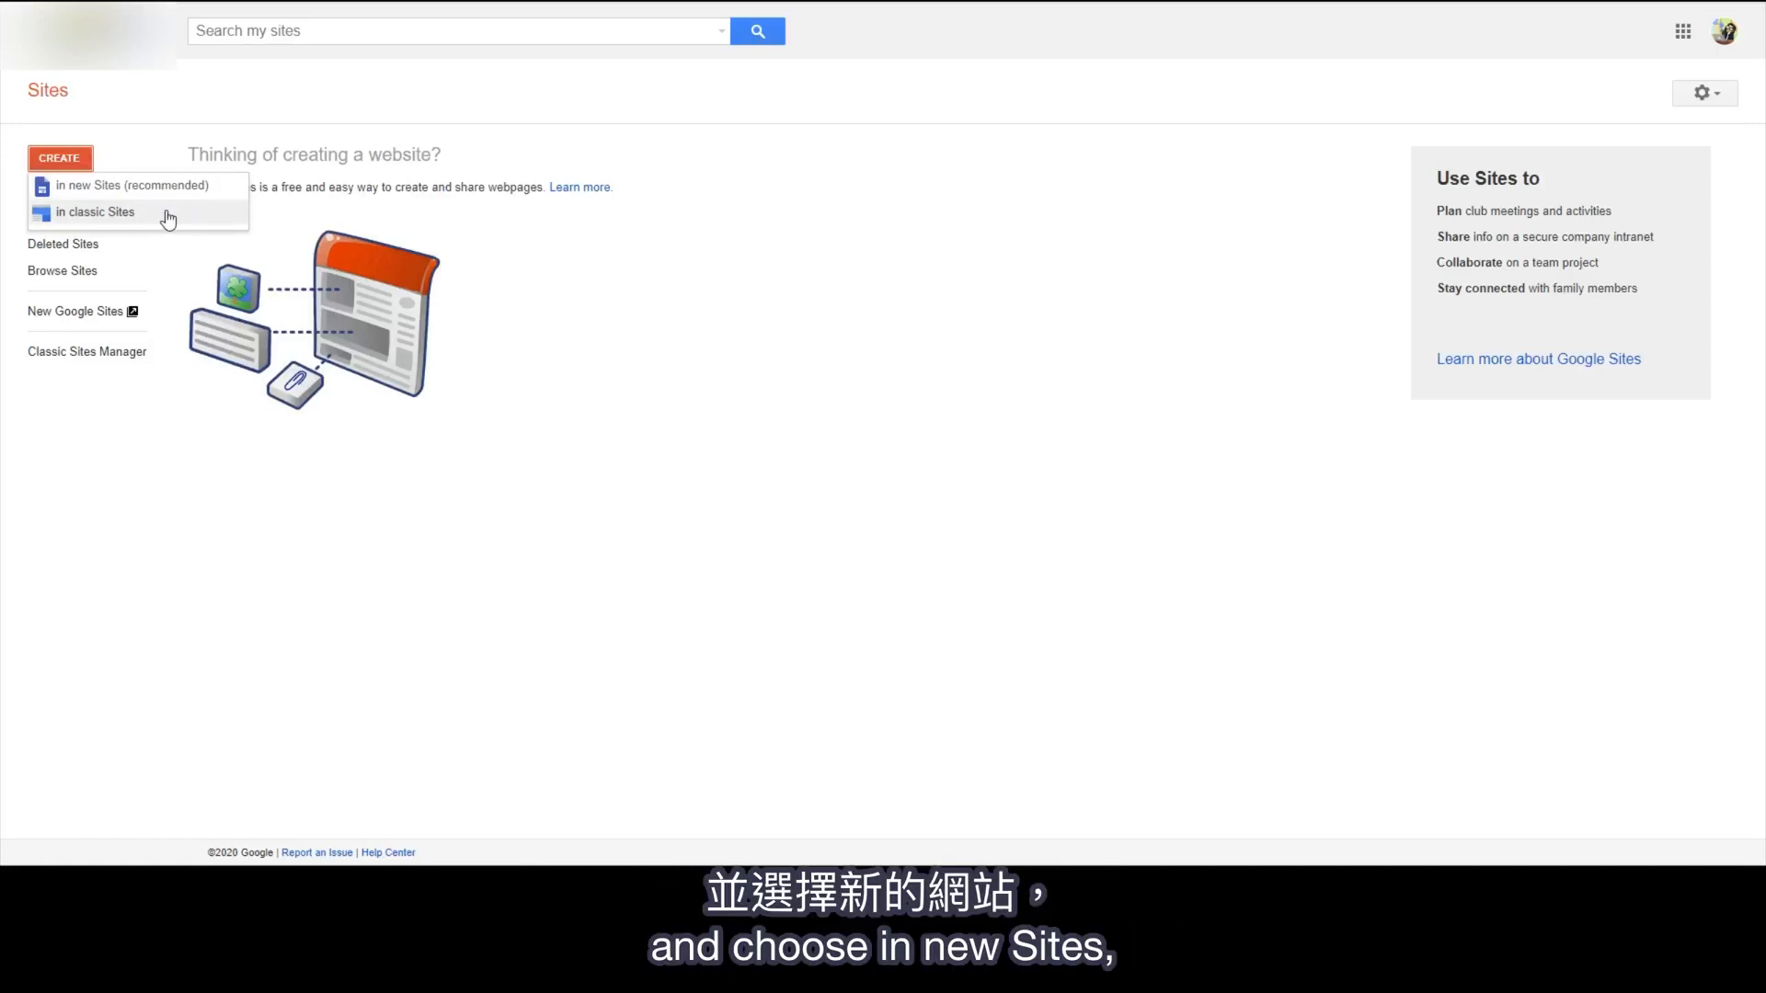
pyautogui.click(678, 307)
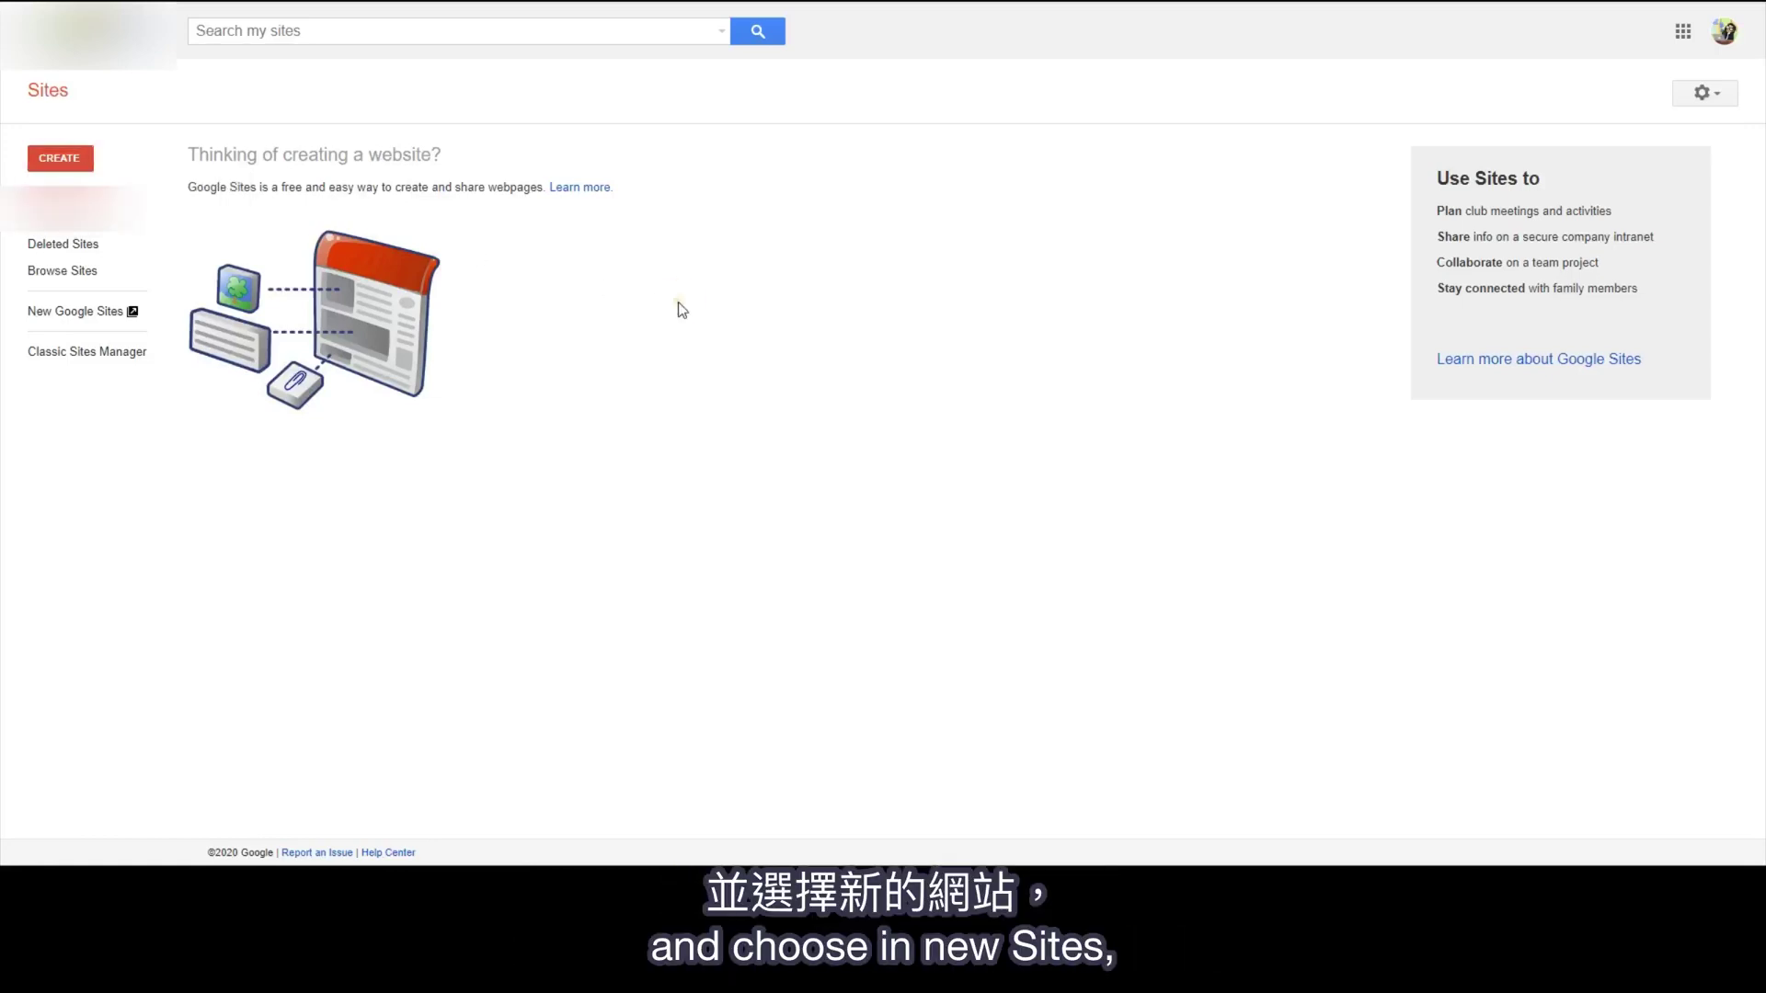
pyautogui.click(113, 317)
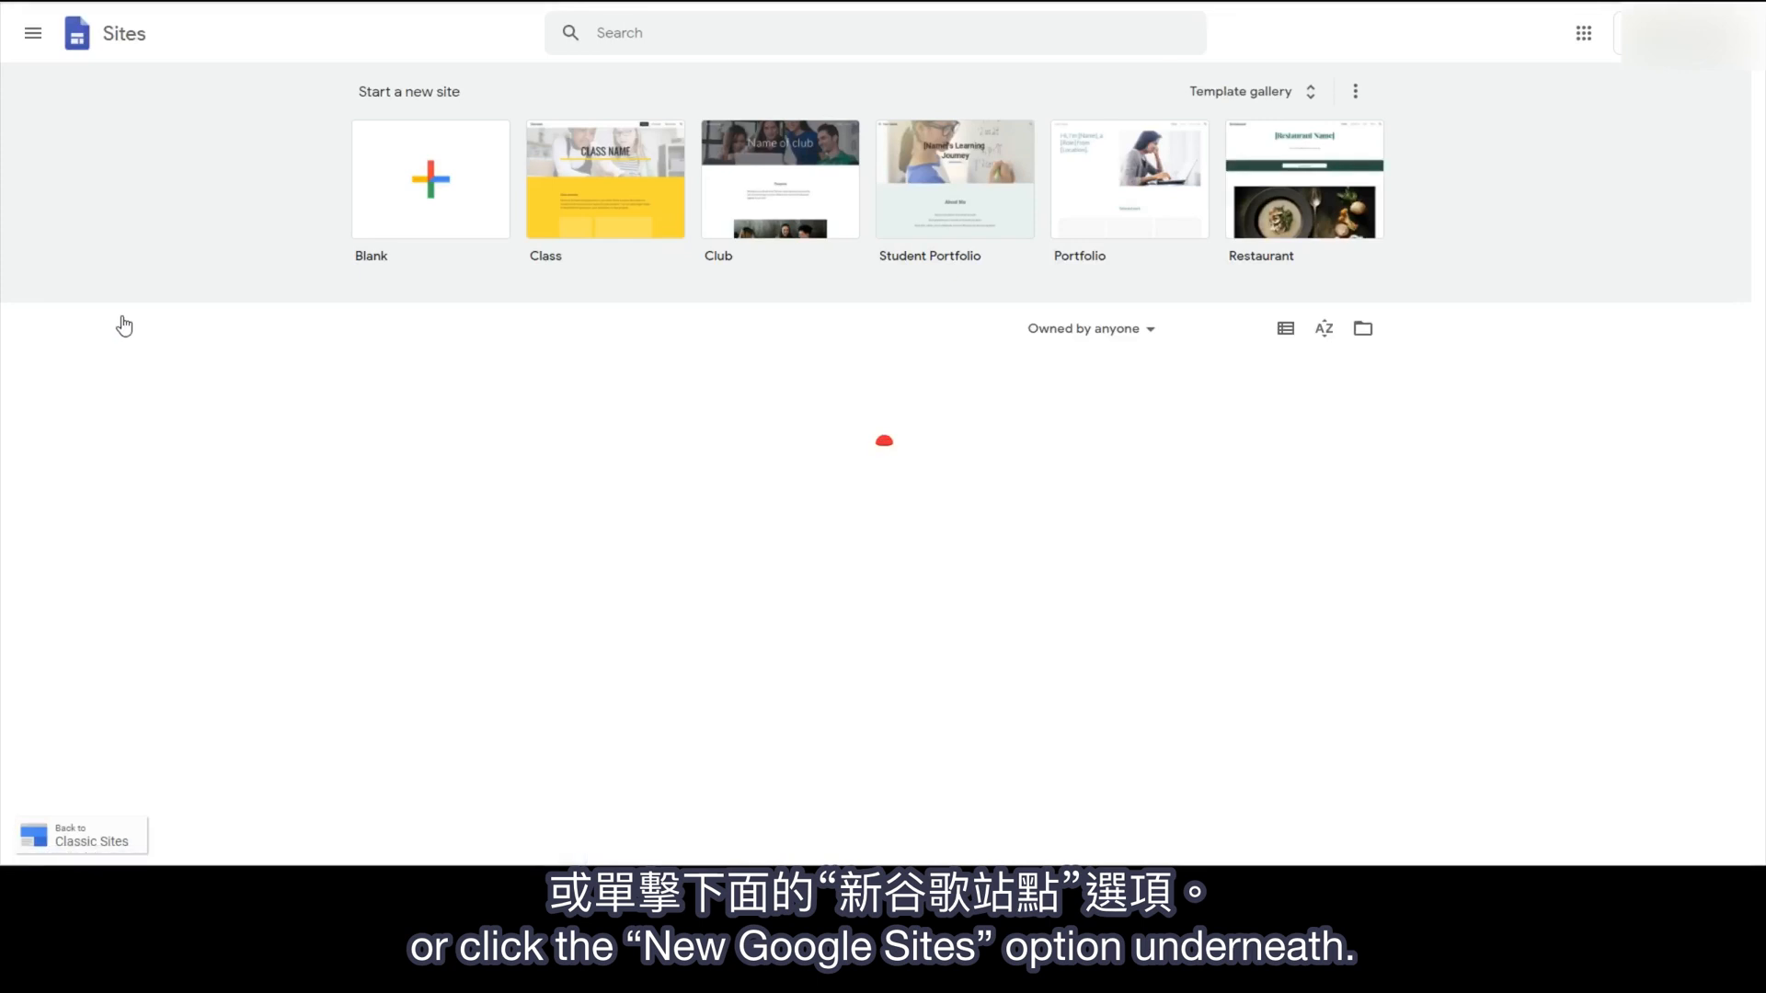
# Step: Create a blank site, step through the getting-started tour, and show the Pages list
pyautogui.click(469, 207)
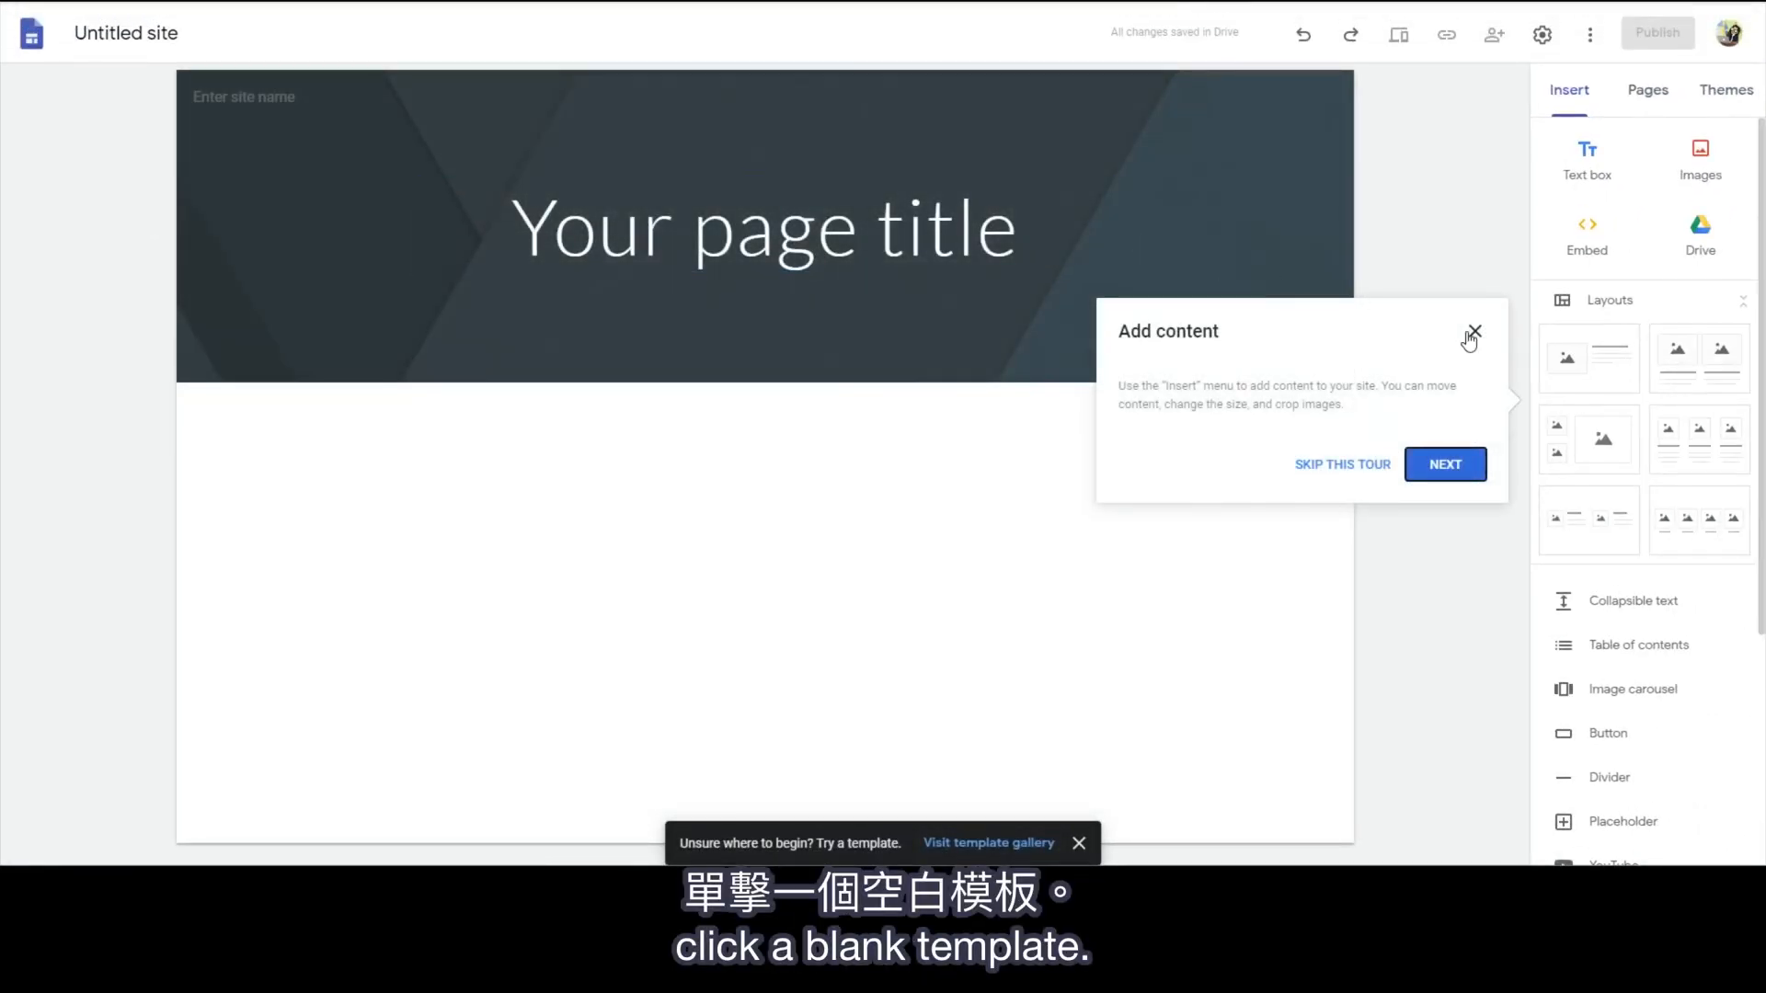
pyautogui.click(1471, 482)
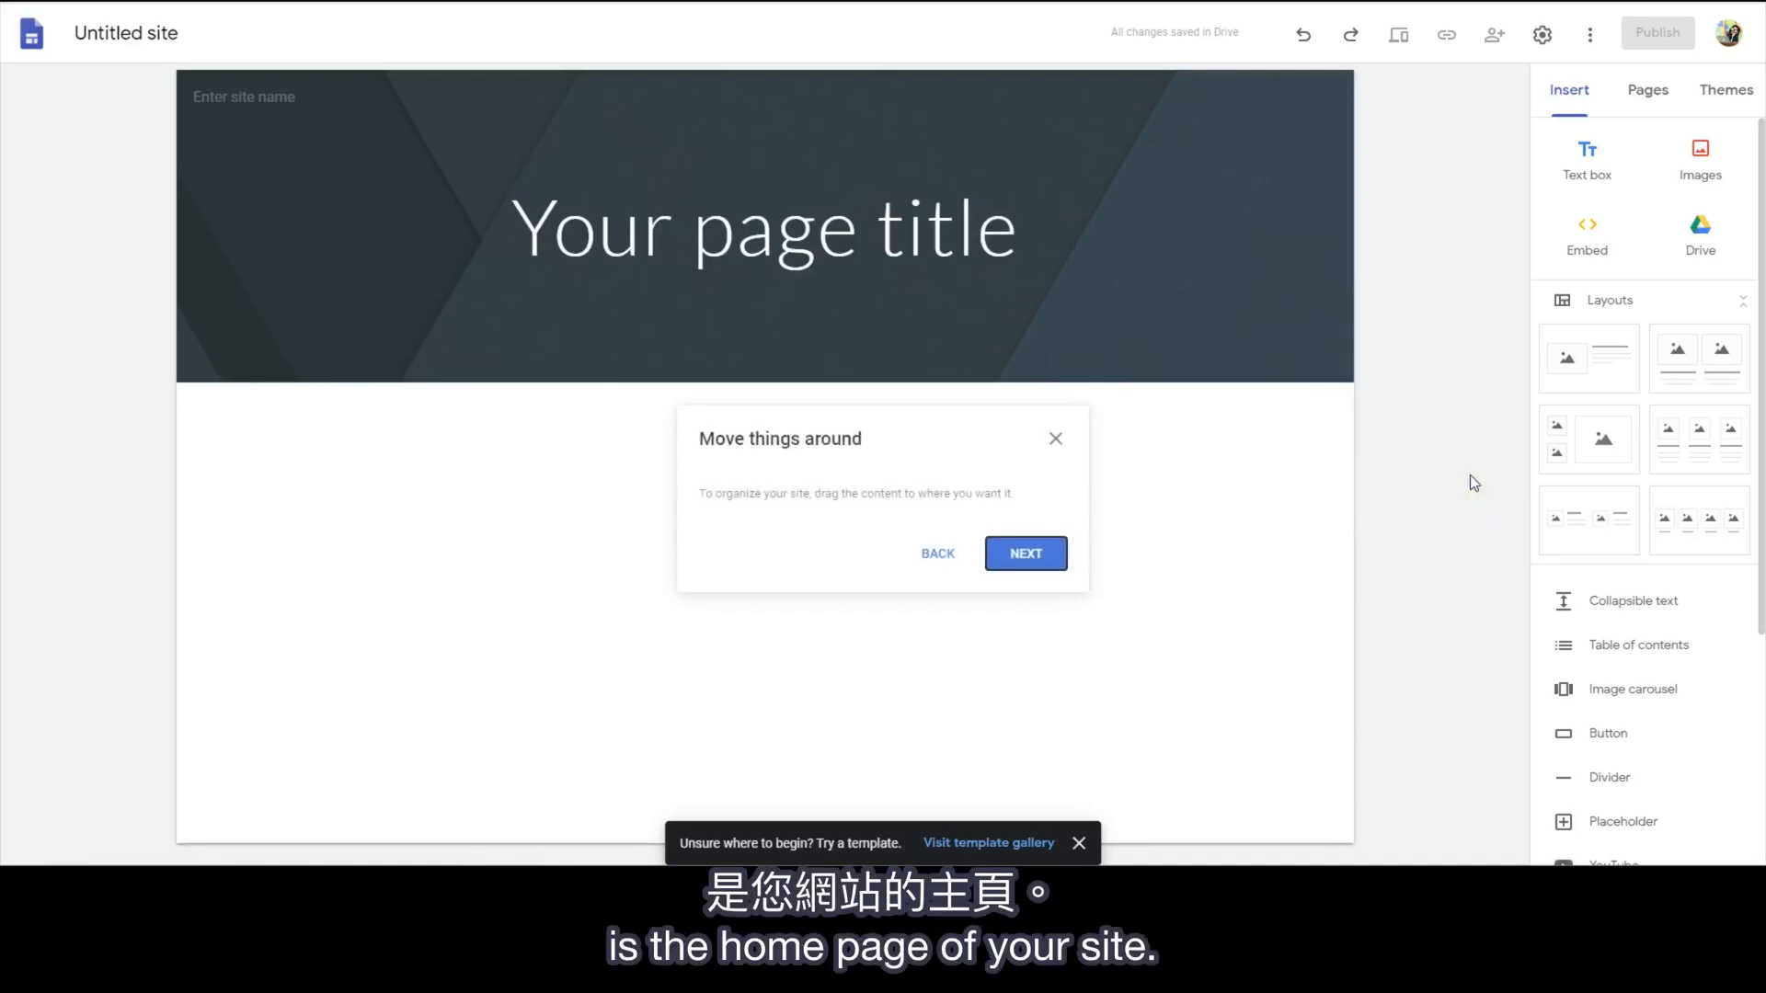
pyautogui.click(1048, 570)
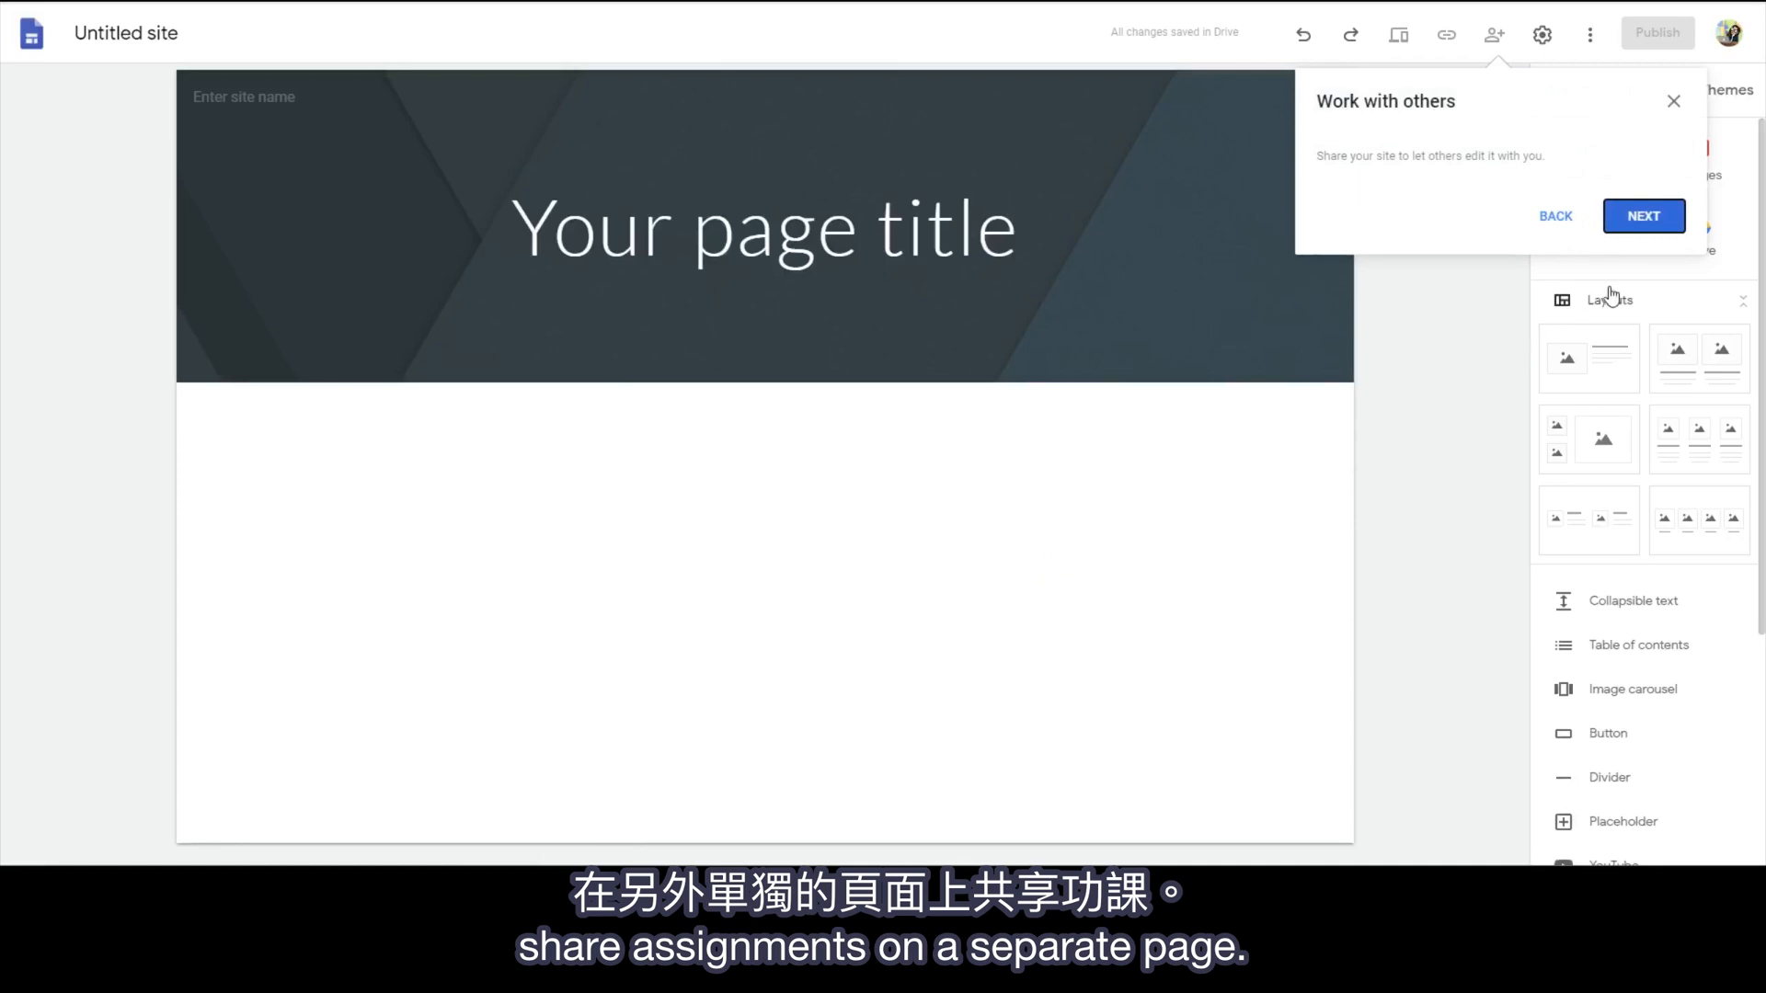
pyautogui.click(1644, 217)
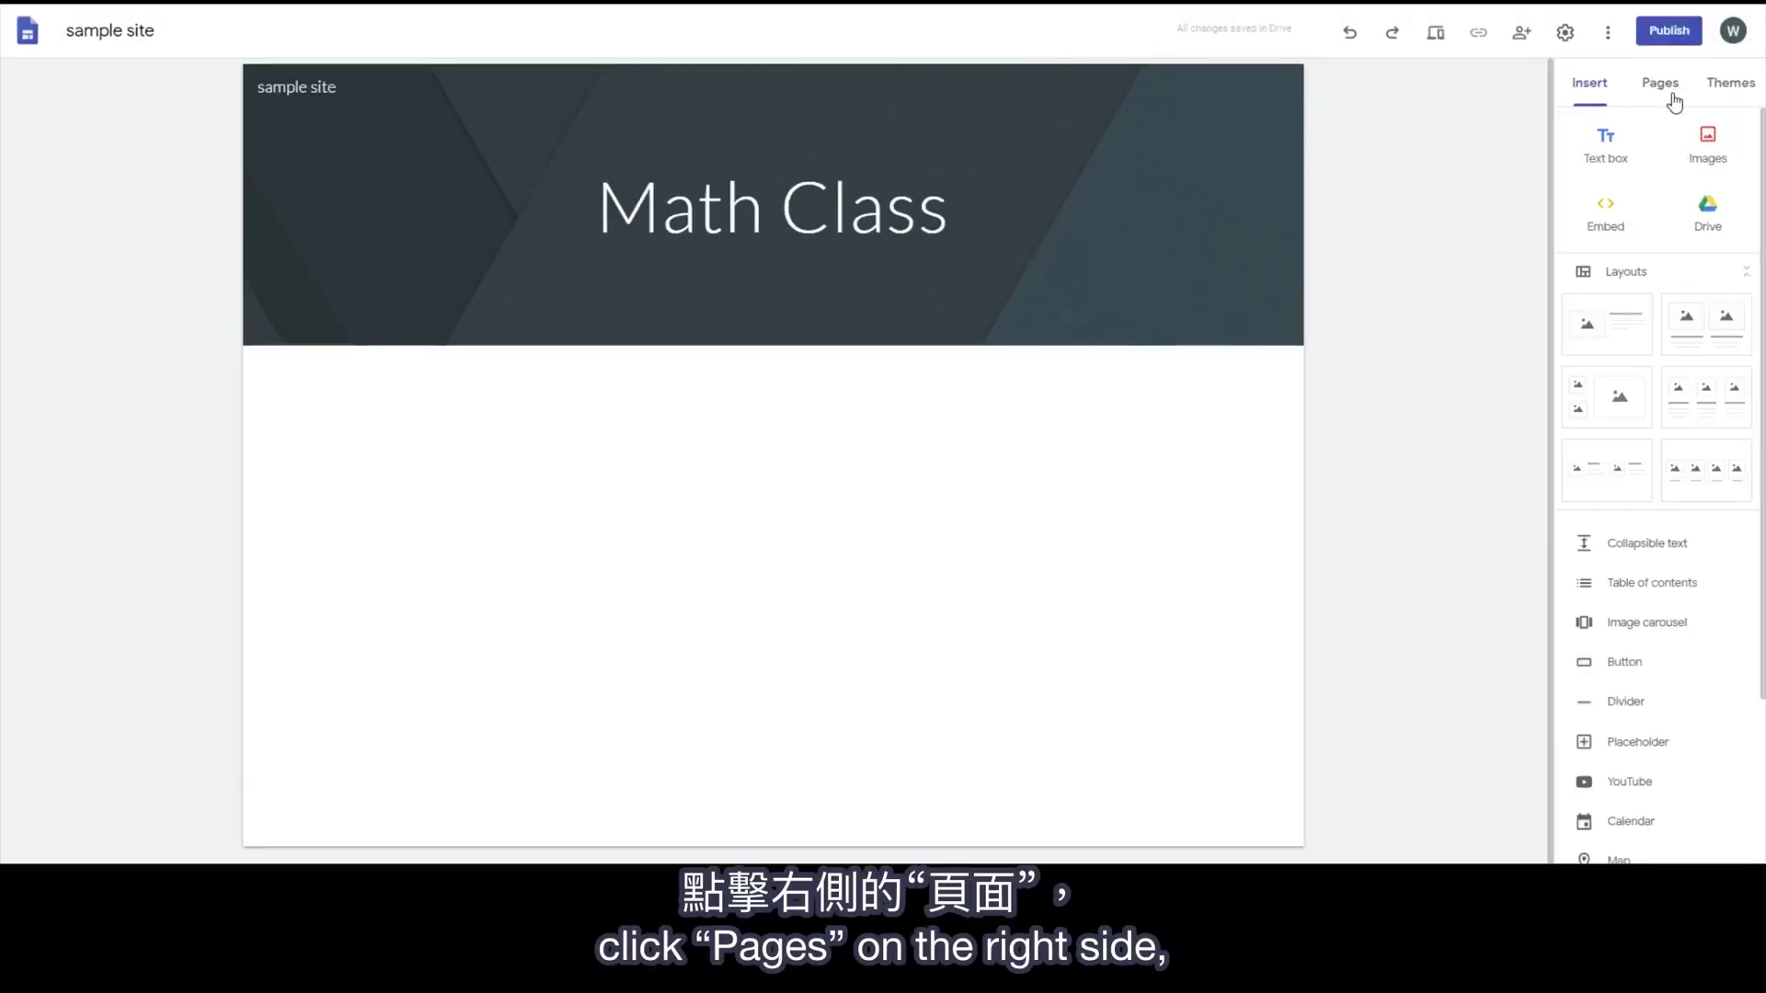
pyautogui.click(1663, 95)
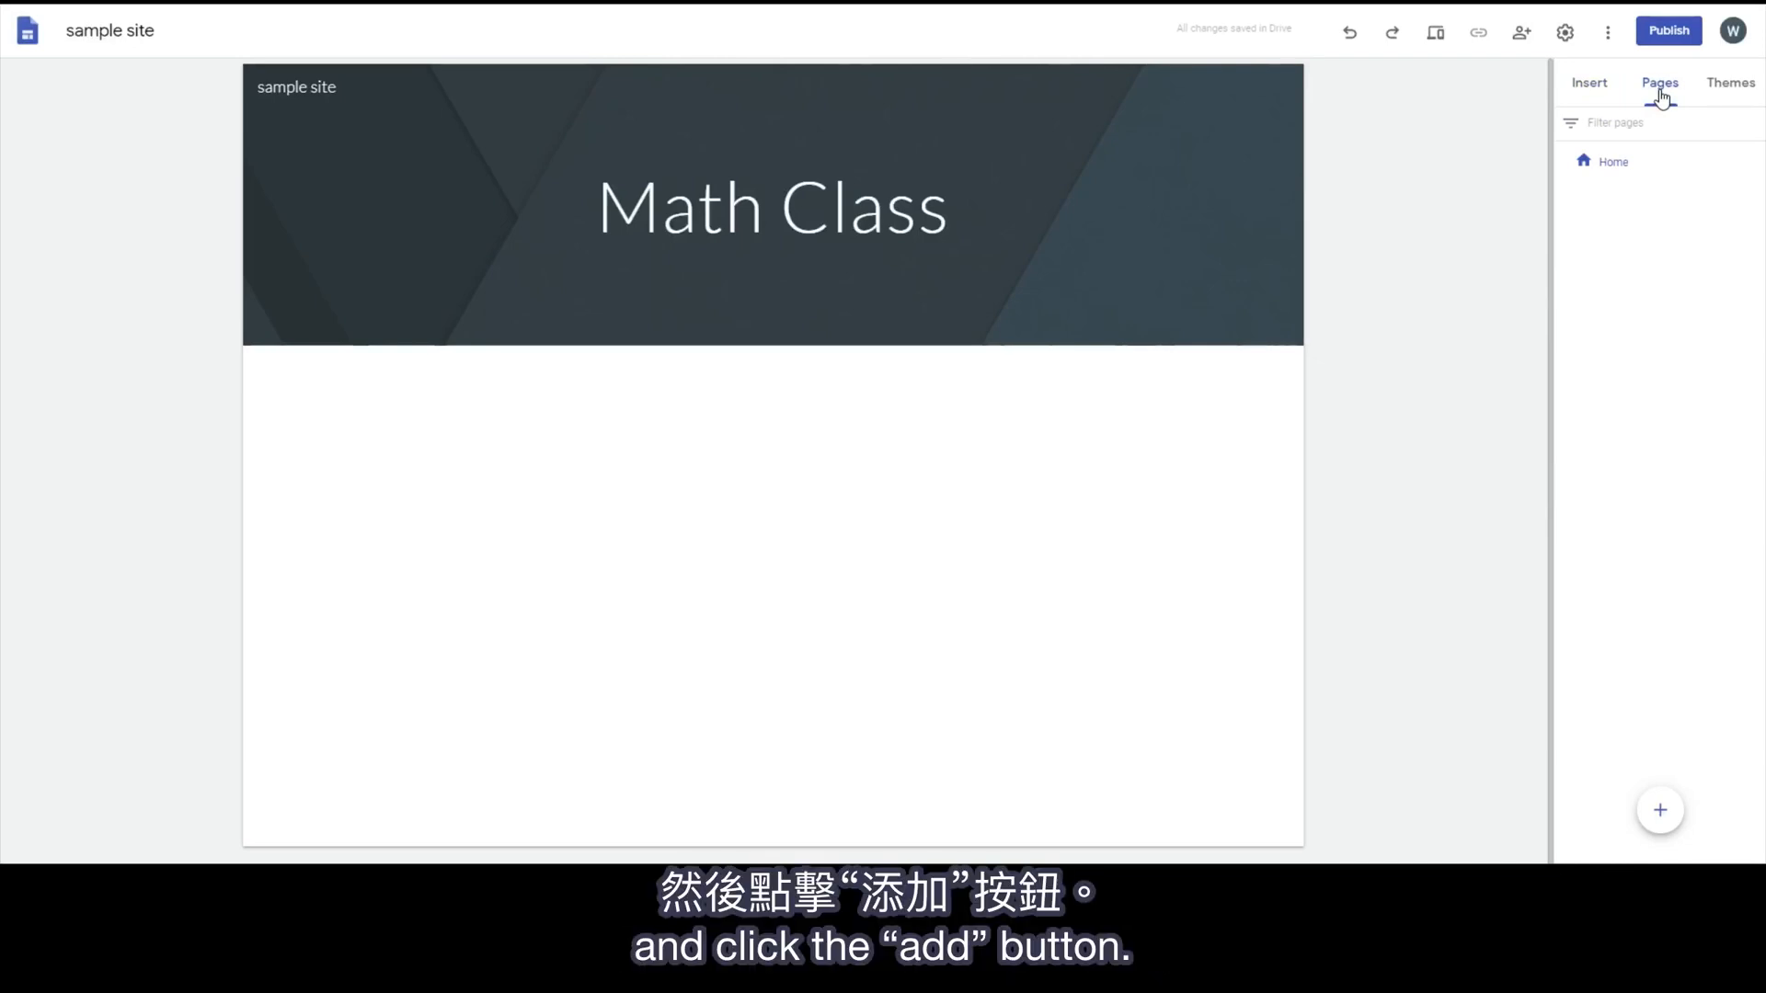
# Step: Add a new page named Assignments to the site
pyautogui.click(1664, 809)
pyautogui.write('Assi')
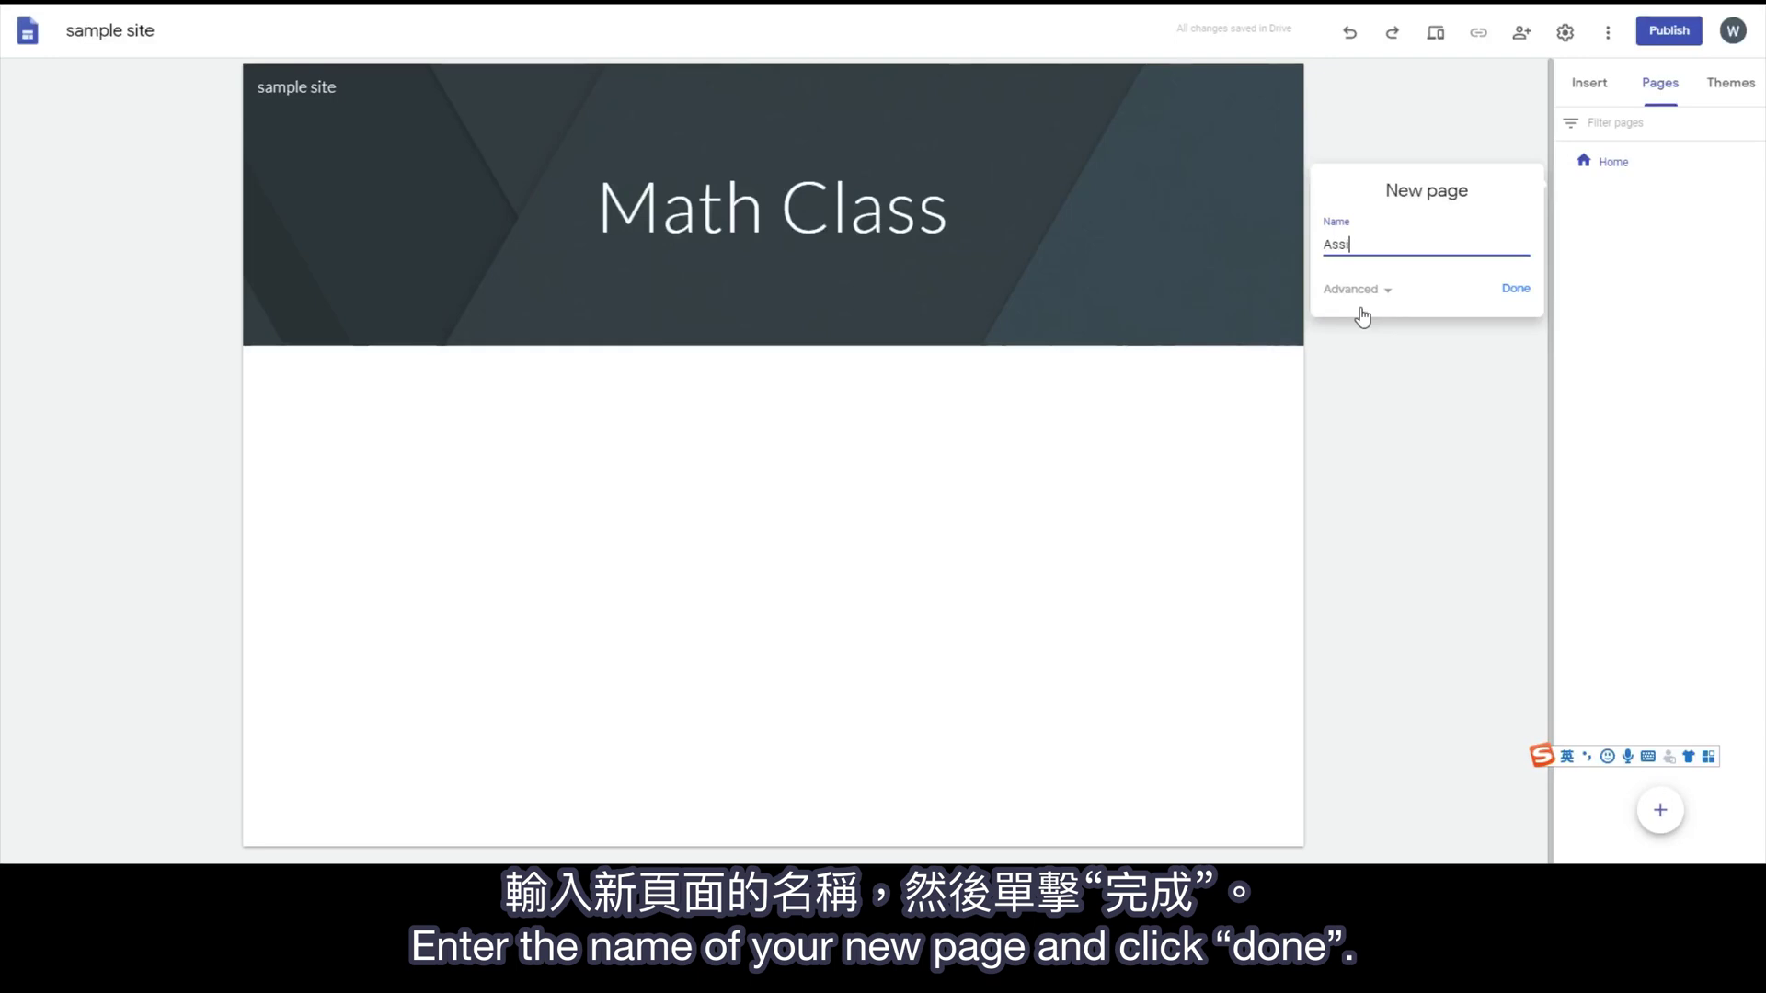
pyautogui.write('gnments')
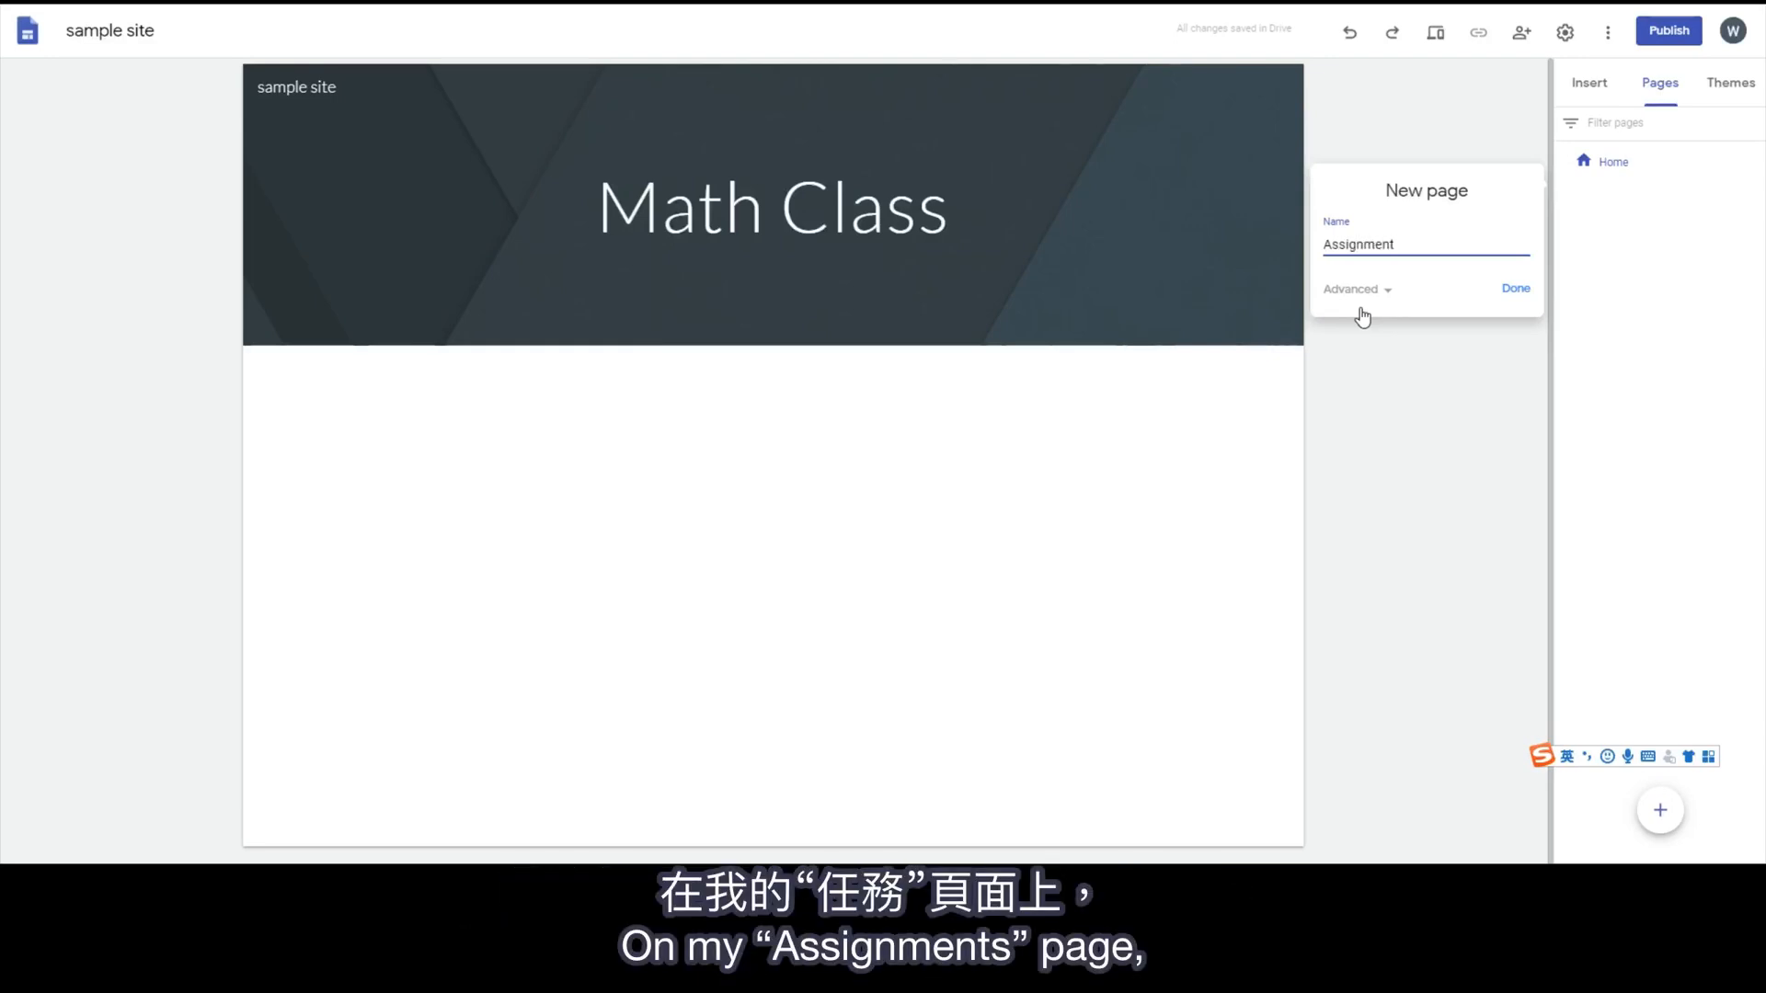
pyautogui.click(1514, 291)
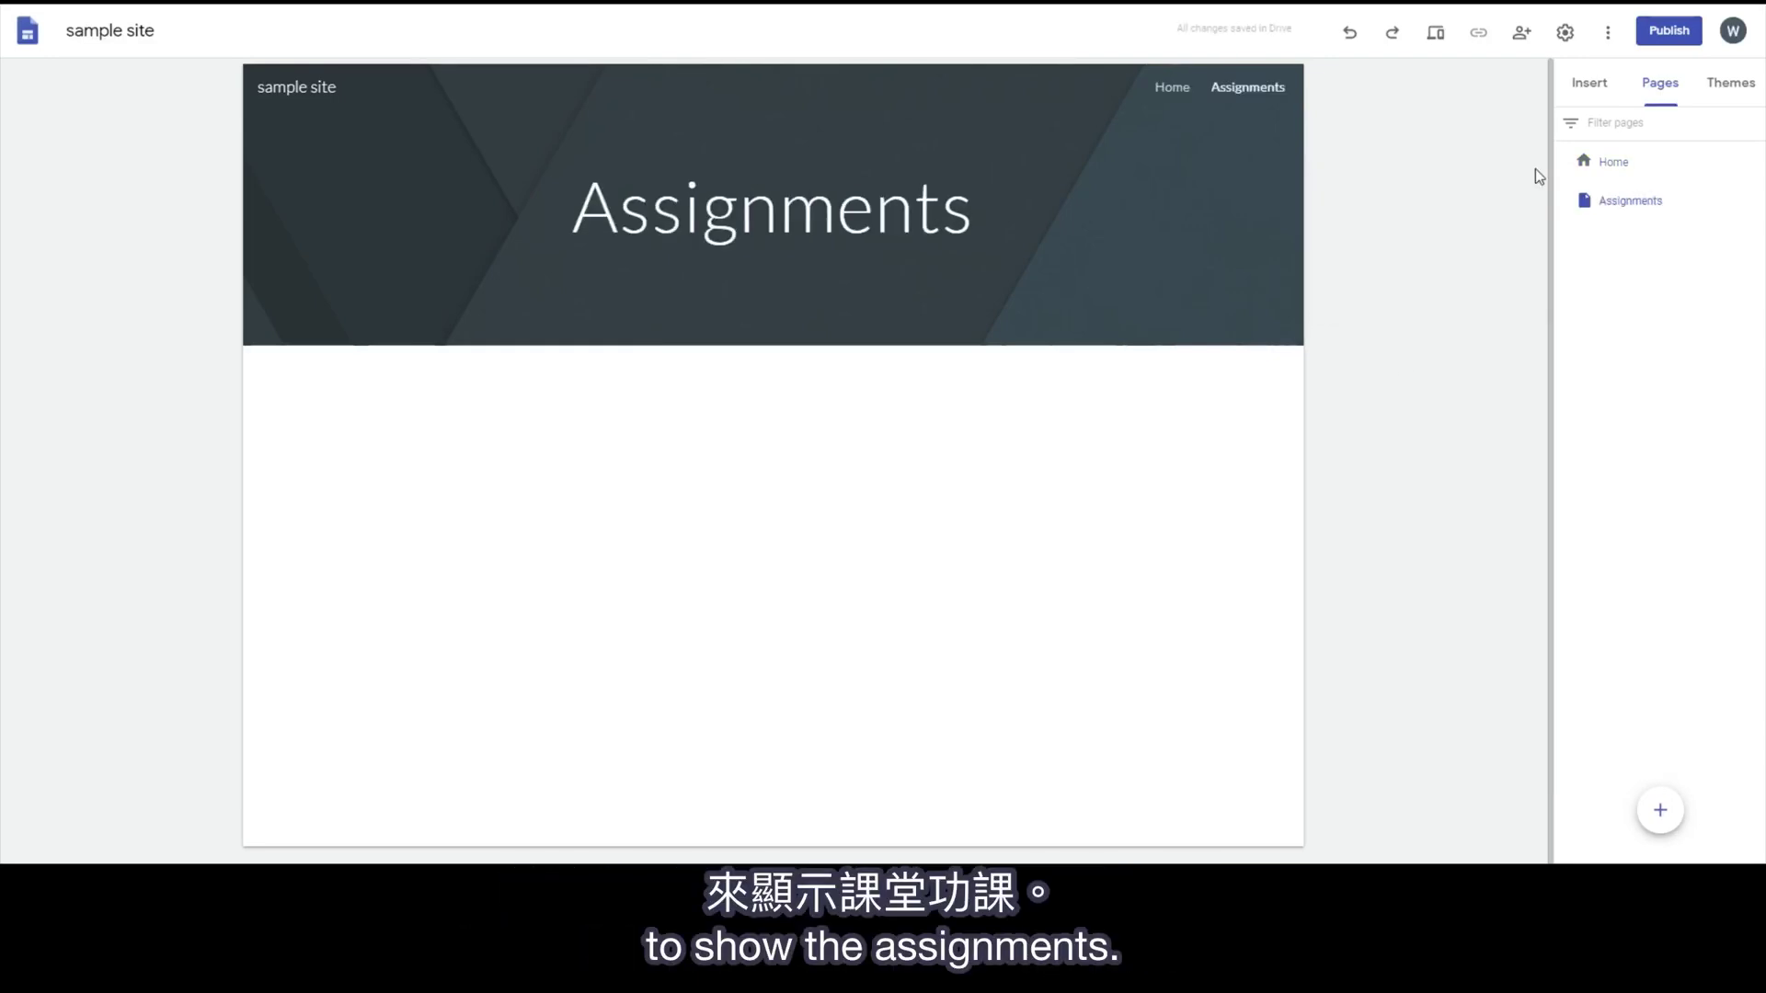
# Step: Embed the Demo Class calendar on the Assignments page and widen it to the page width
pyautogui.click(1587, 86)
pyautogui.scroll(-3, 1642, 345)
pyautogui.scroll(-1, 1651, 525)
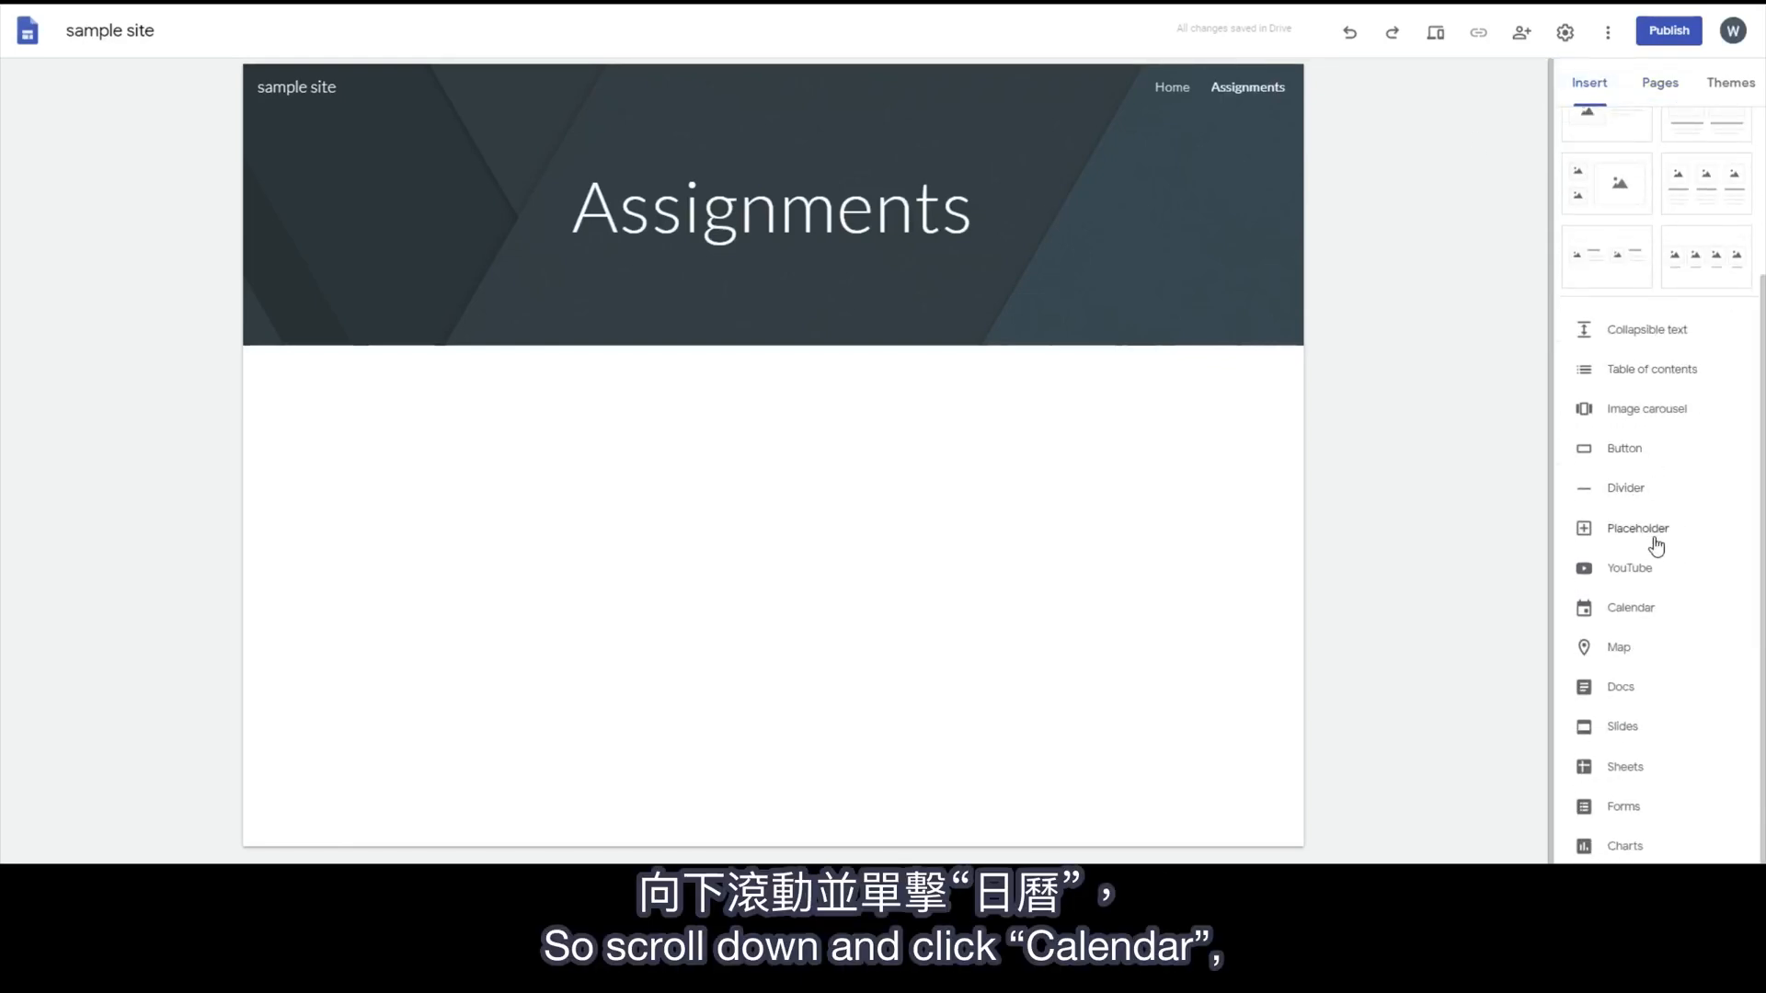
pyautogui.click(1697, 616)
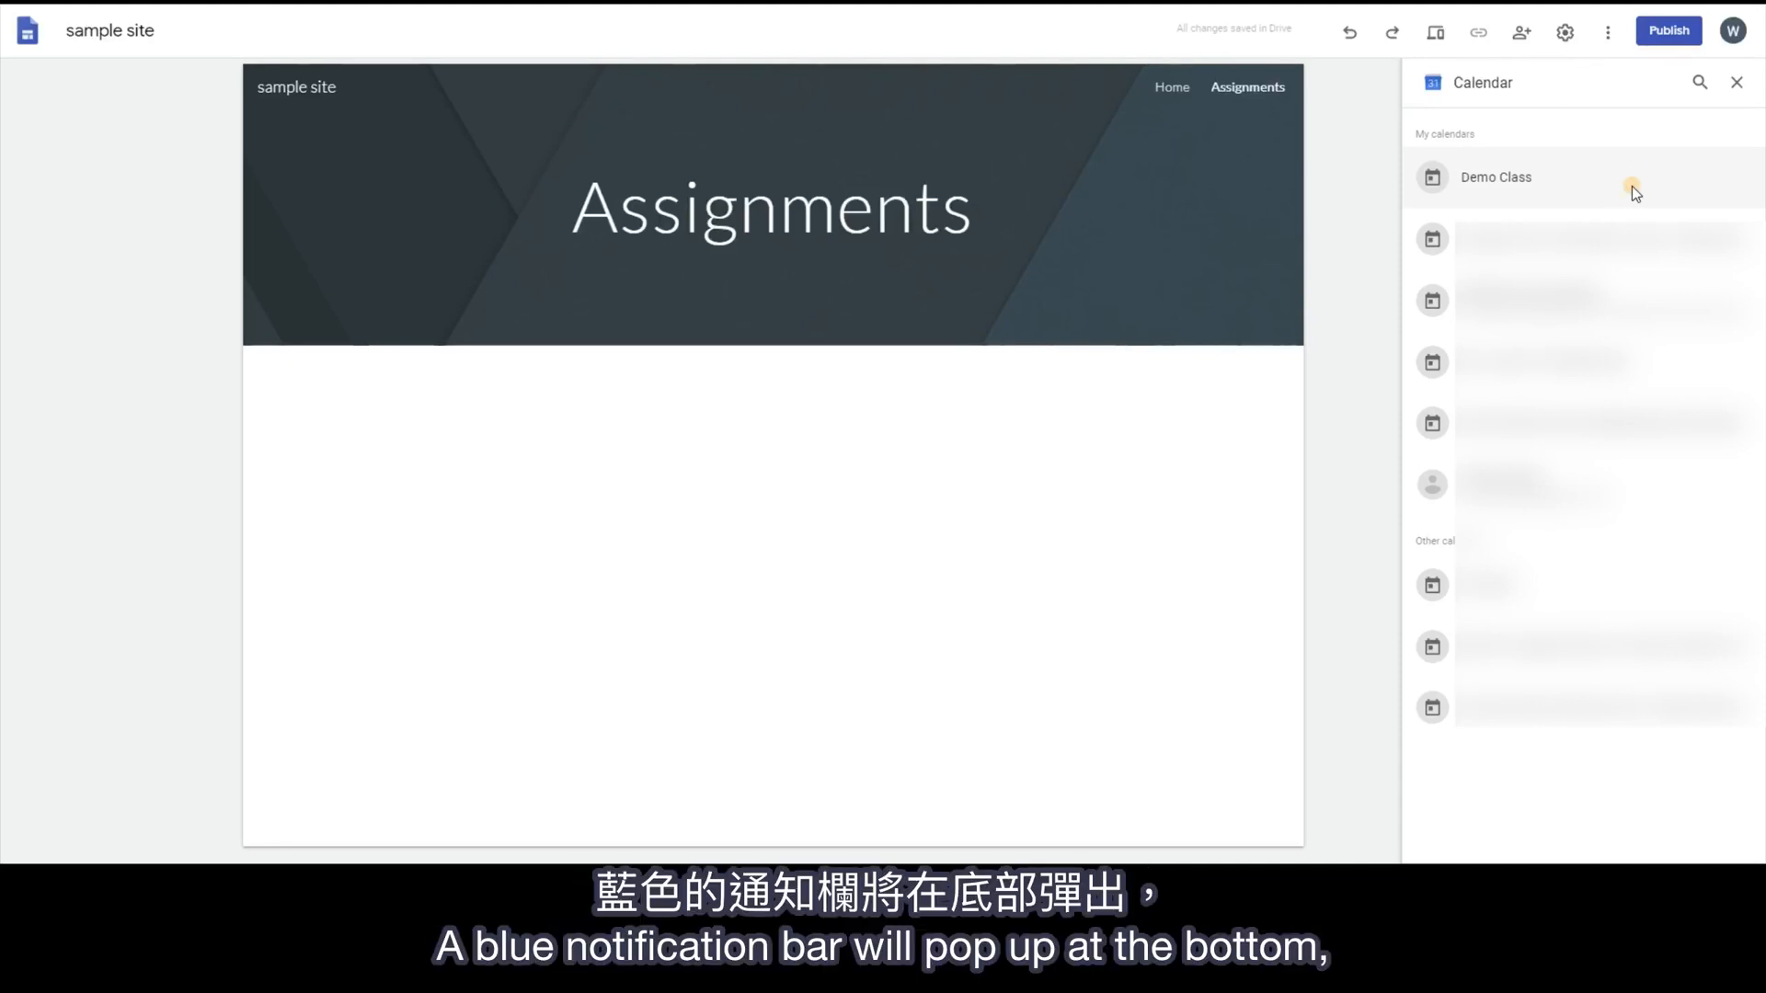
pyautogui.click(1633, 194)
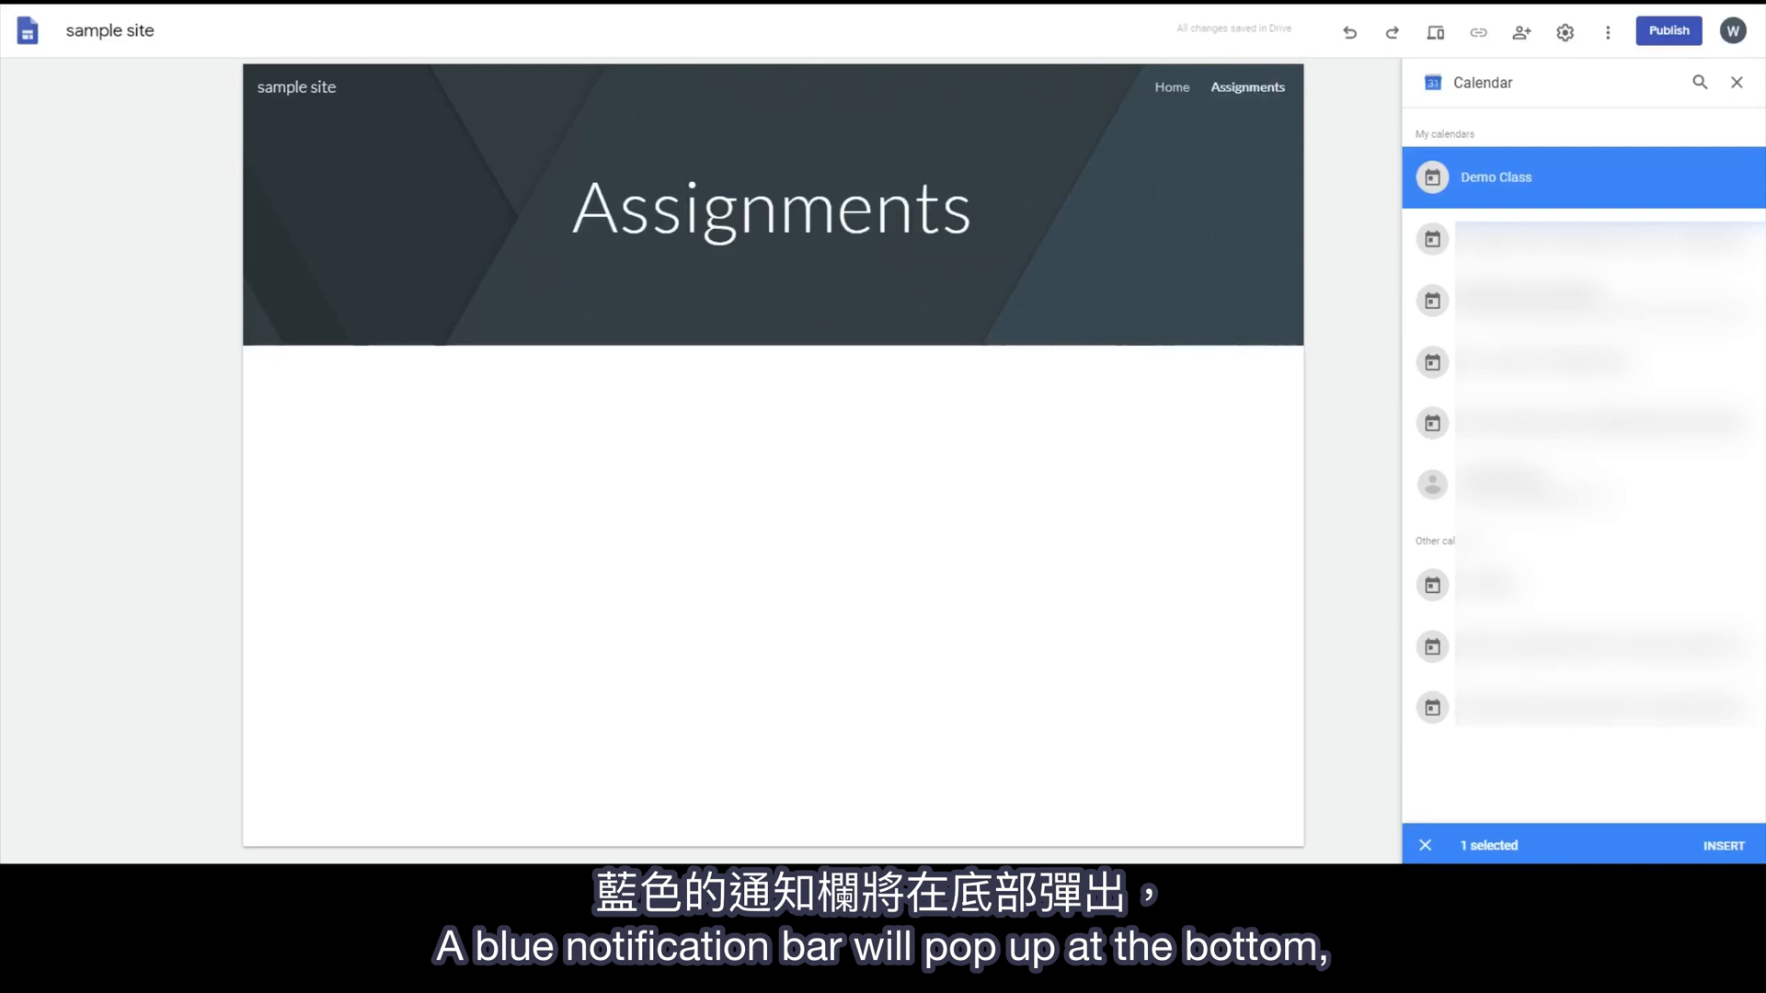
pyautogui.click(1720, 848)
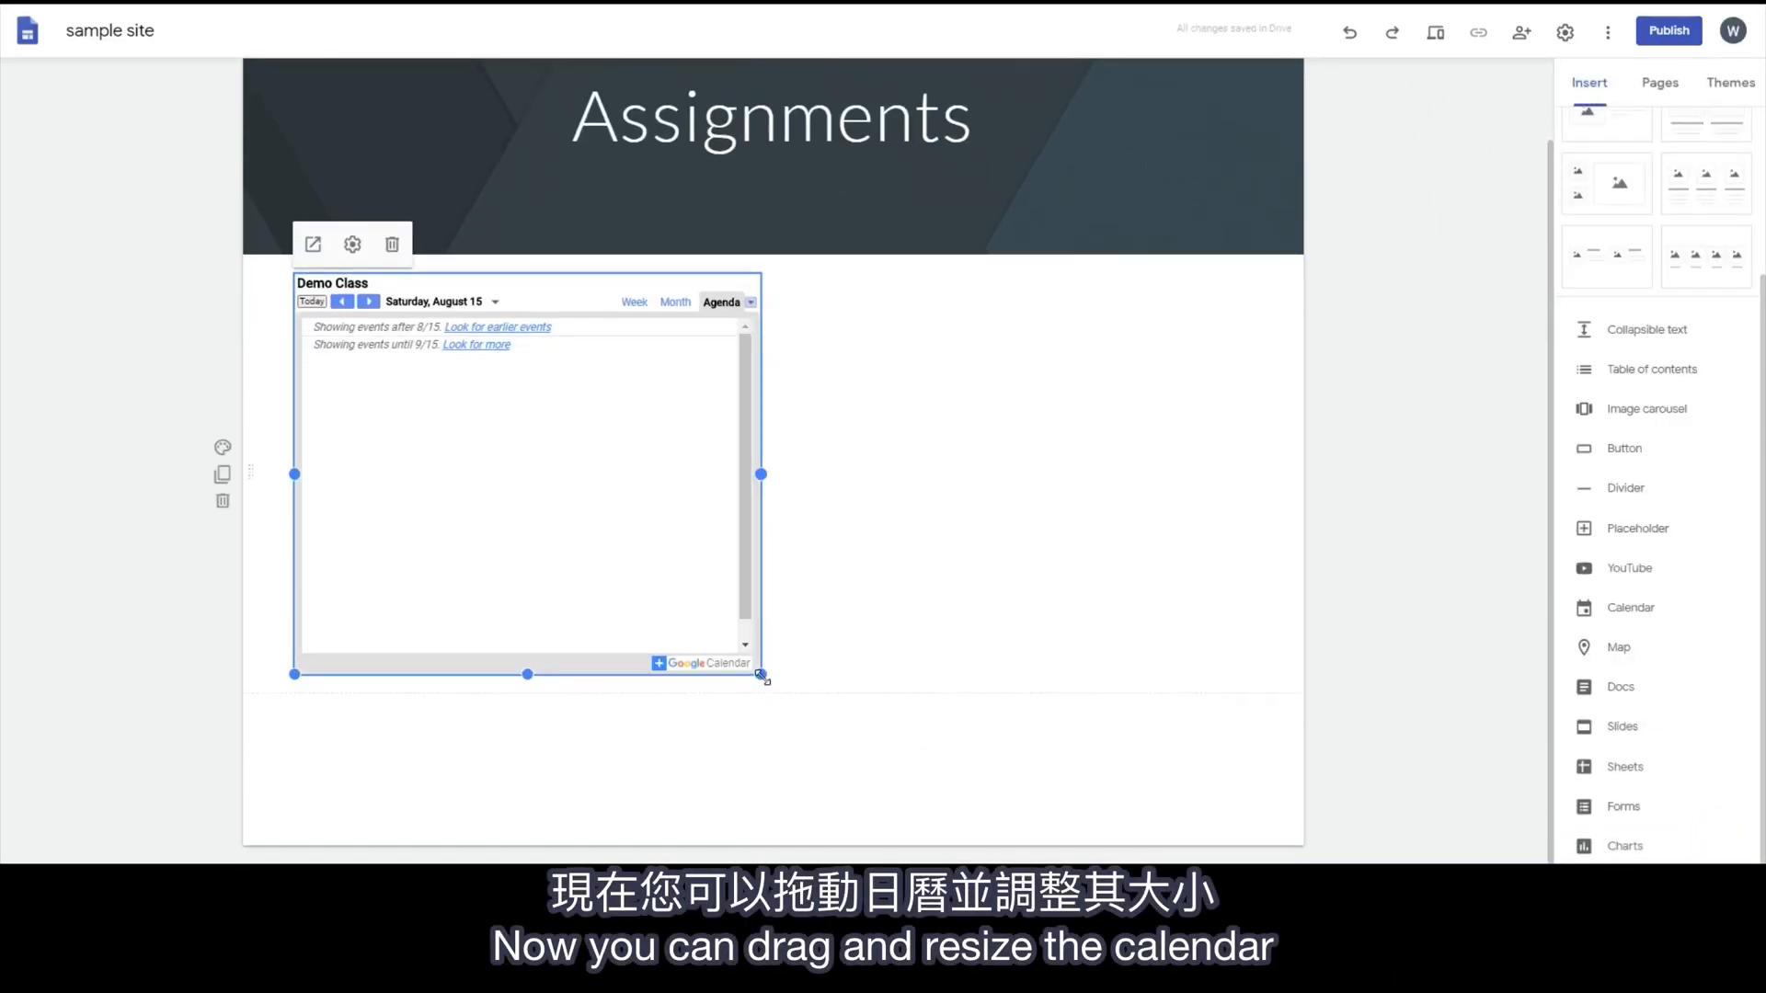
pyautogui.moveTo(761, 676); pyautogui.dragTo(1252, 828)
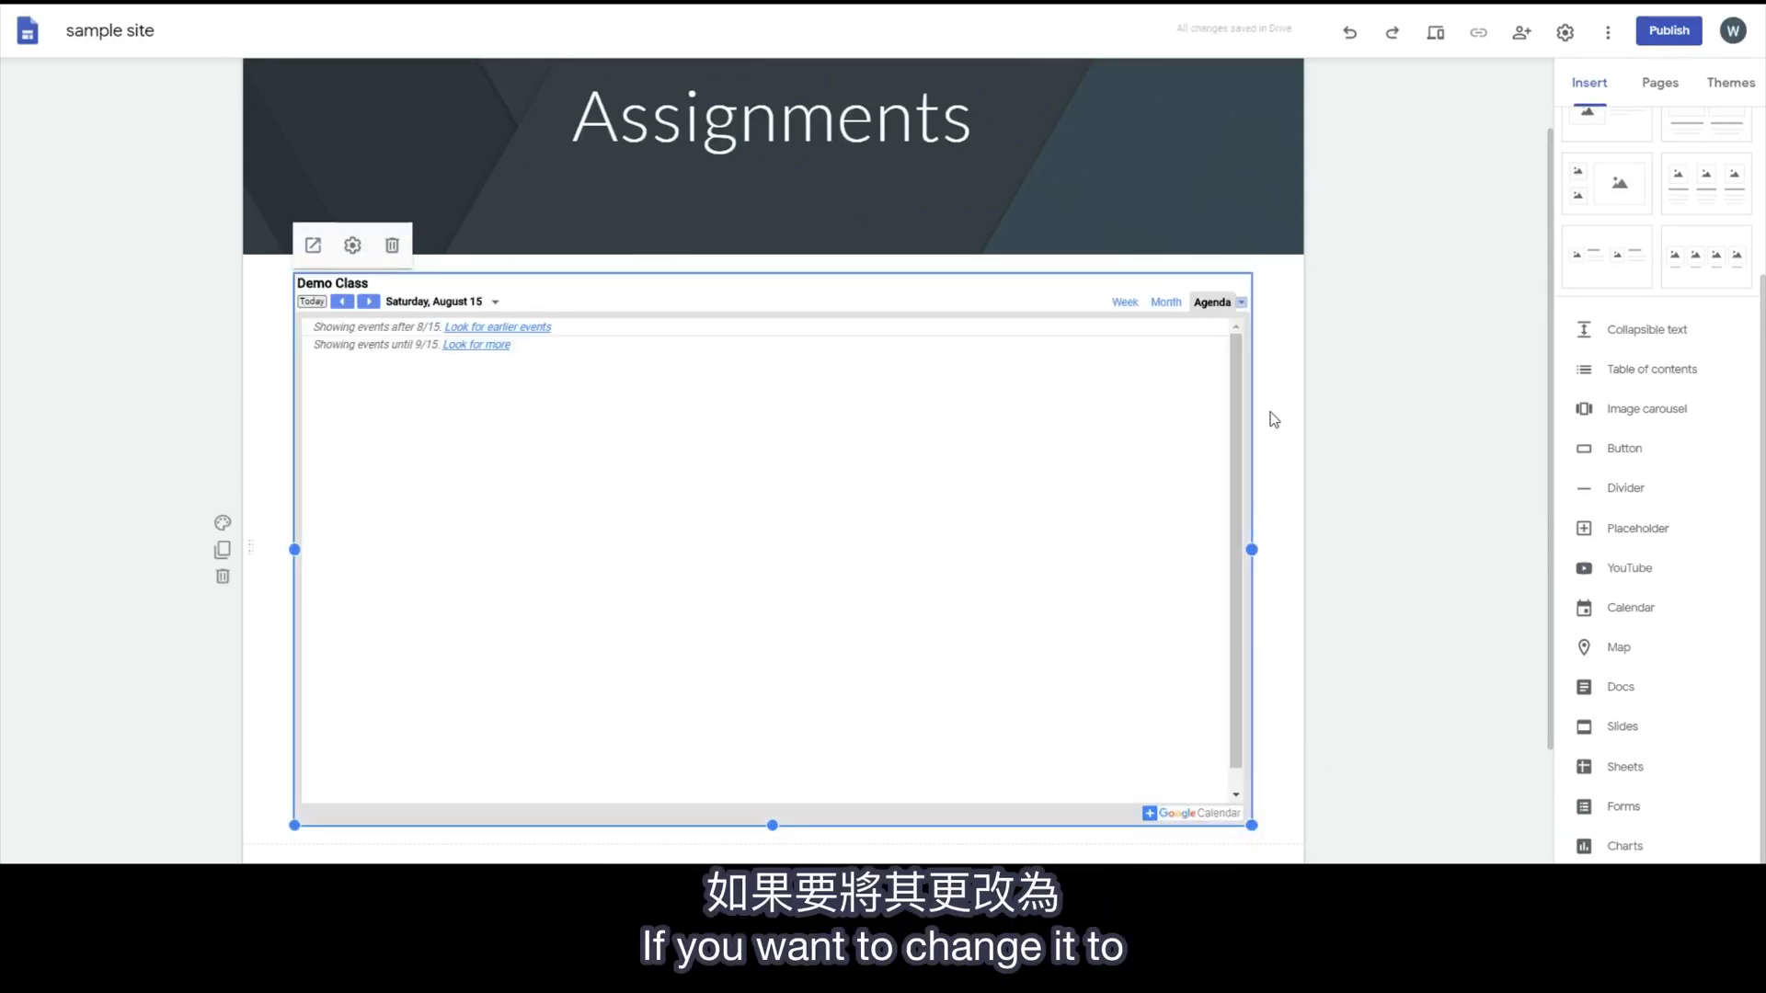
pyautogui.scroll(1, 1314, 577)
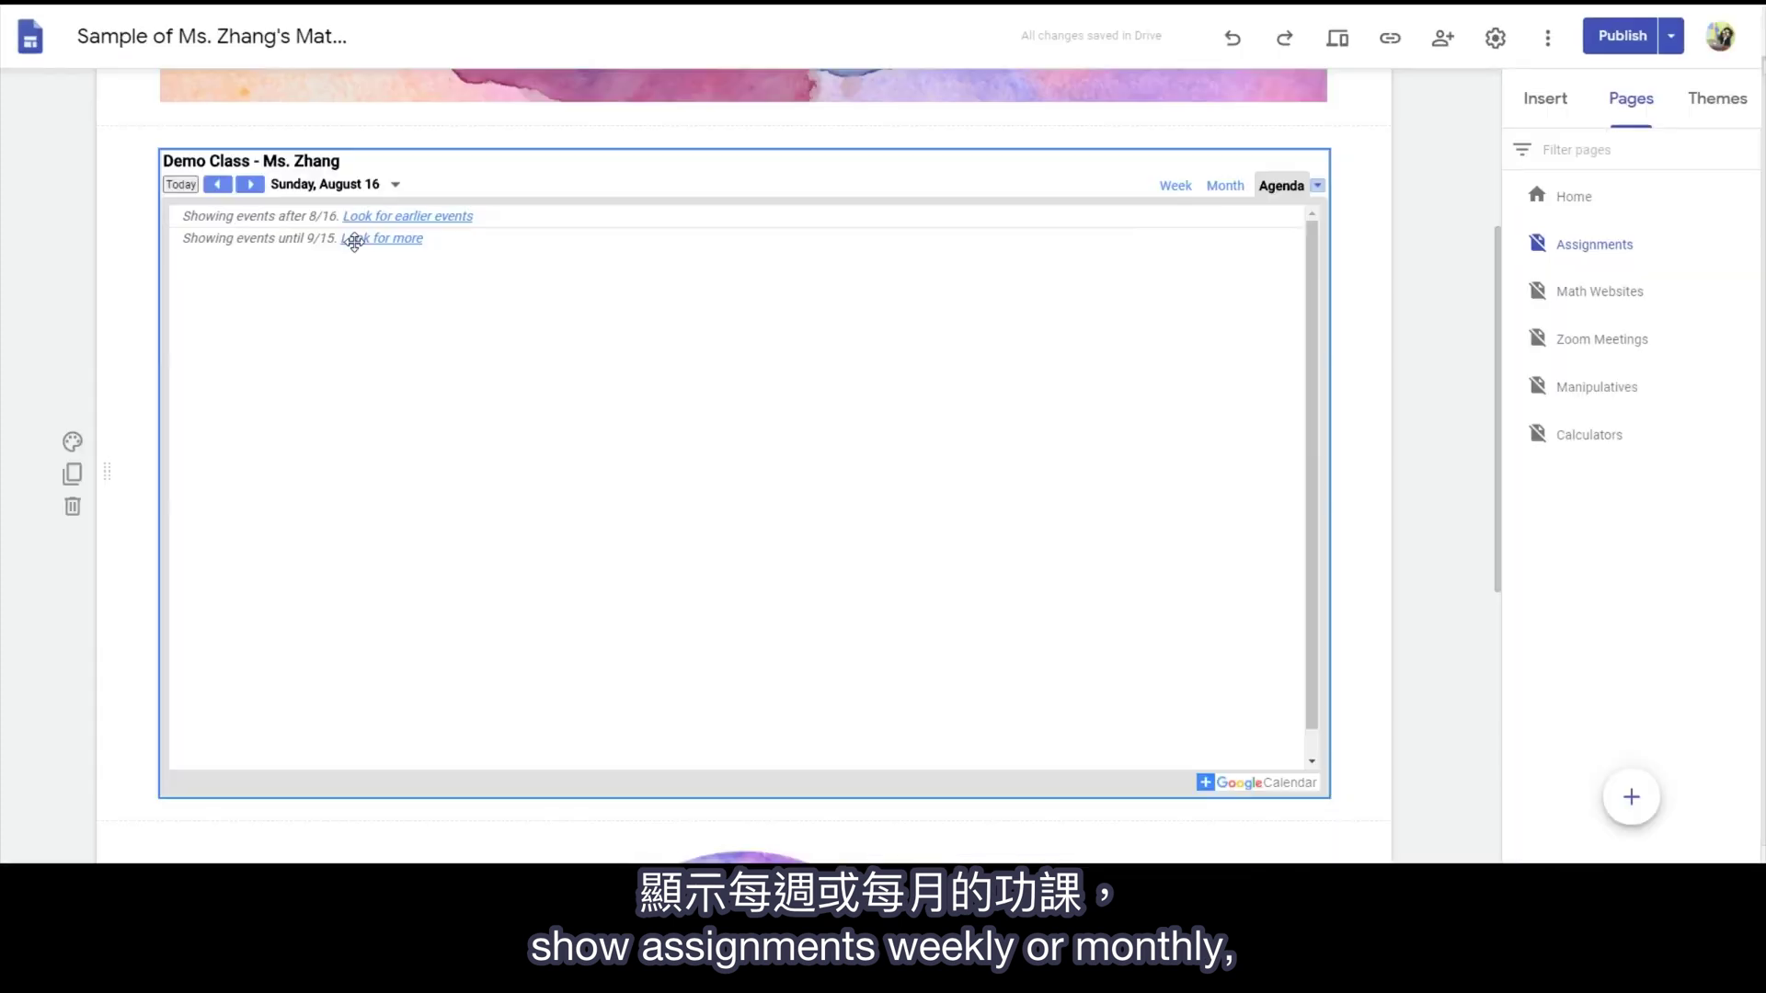
pyautogui.click(354, 241)
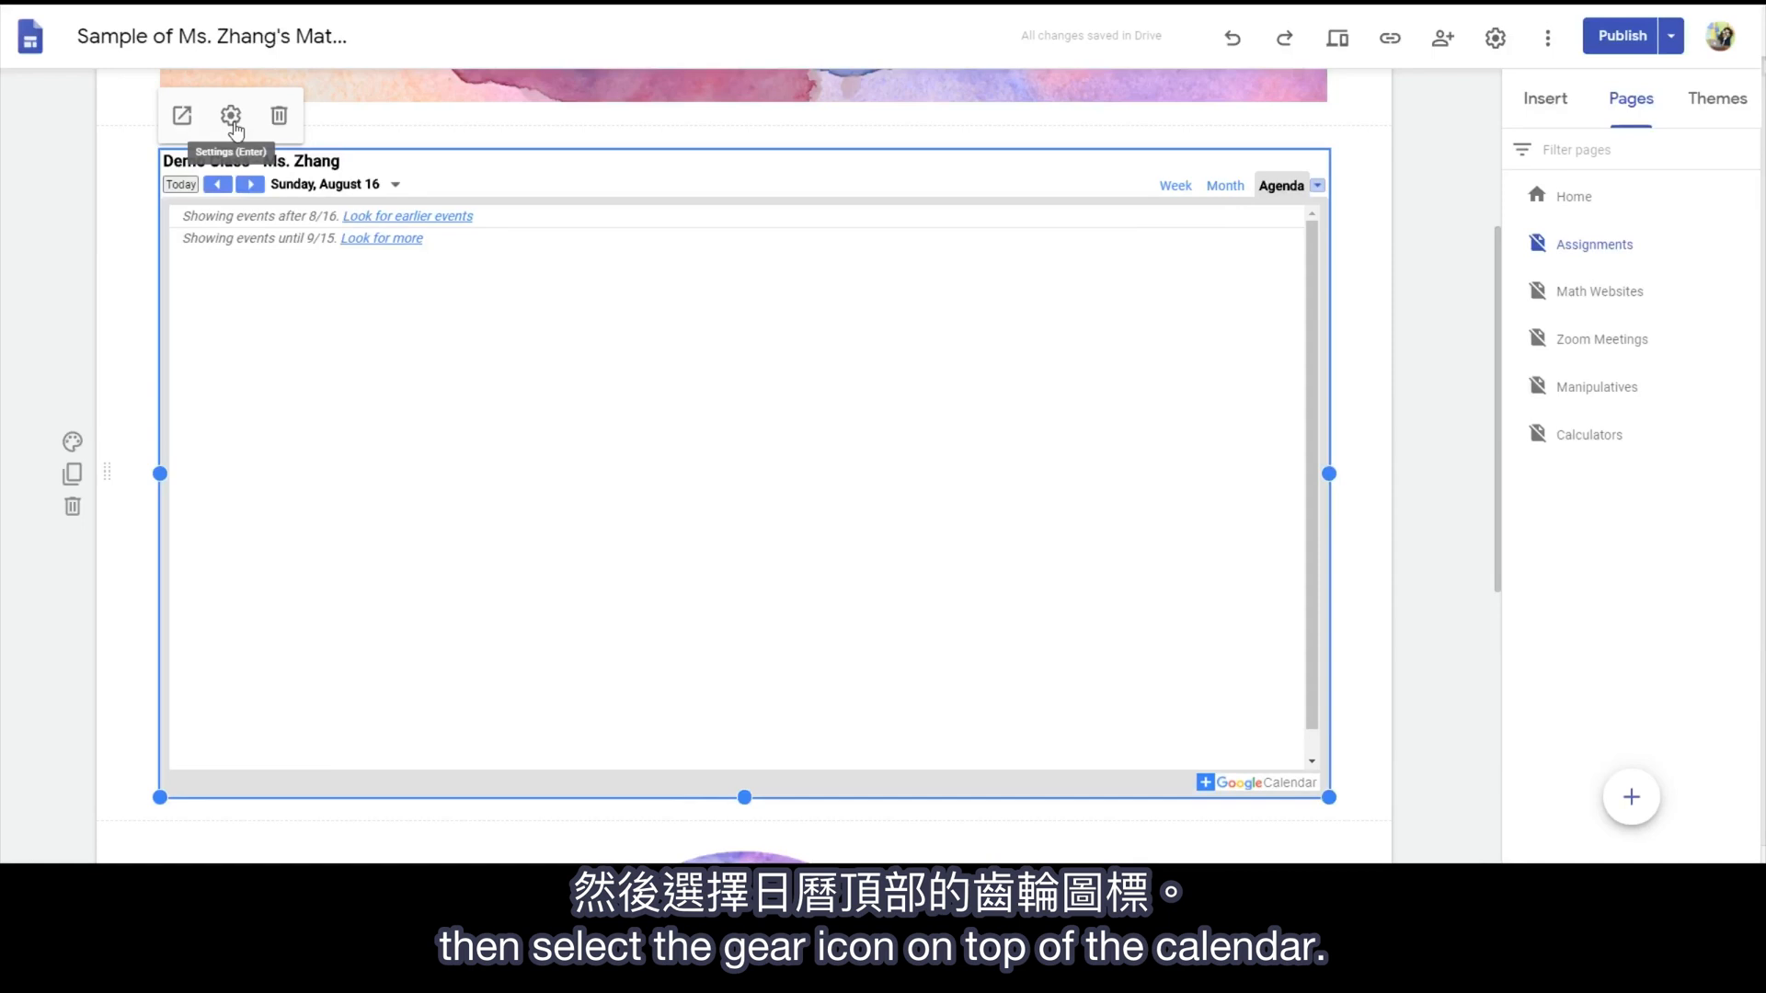
# Step: Set the embedded calendar's View Mode to Month in its settings
pyautogui.click(232, 120)
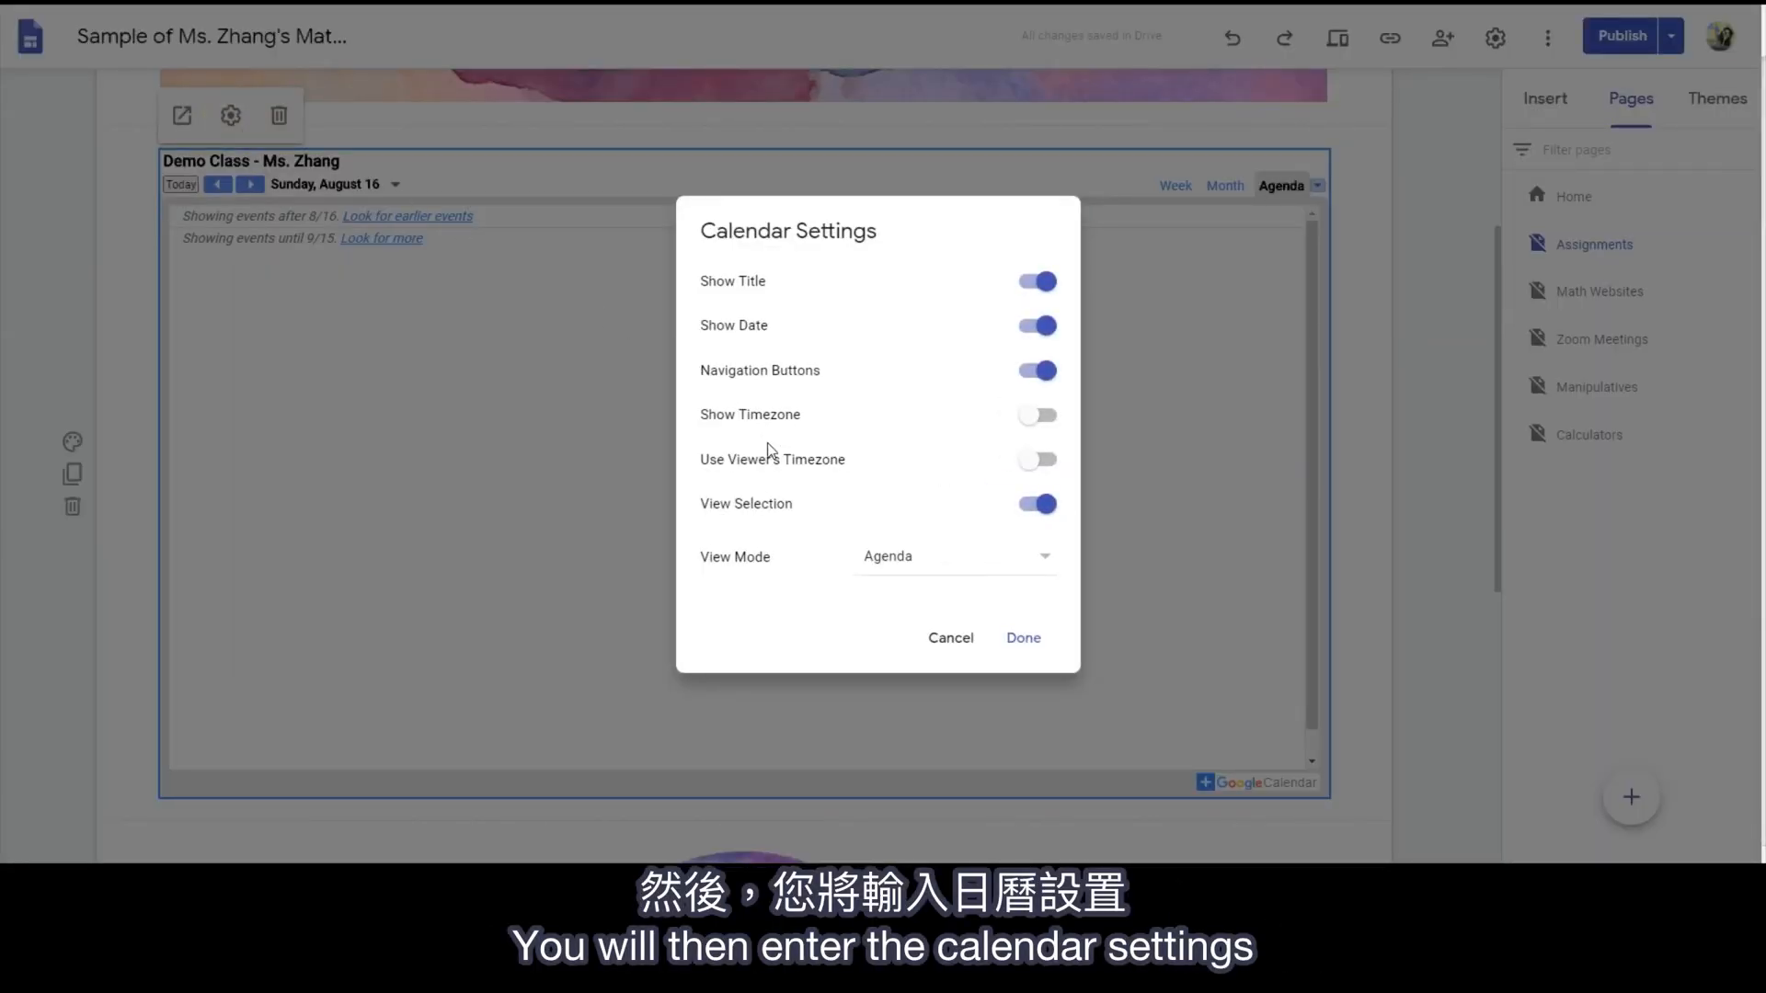
pyautogui.click(884, 572)
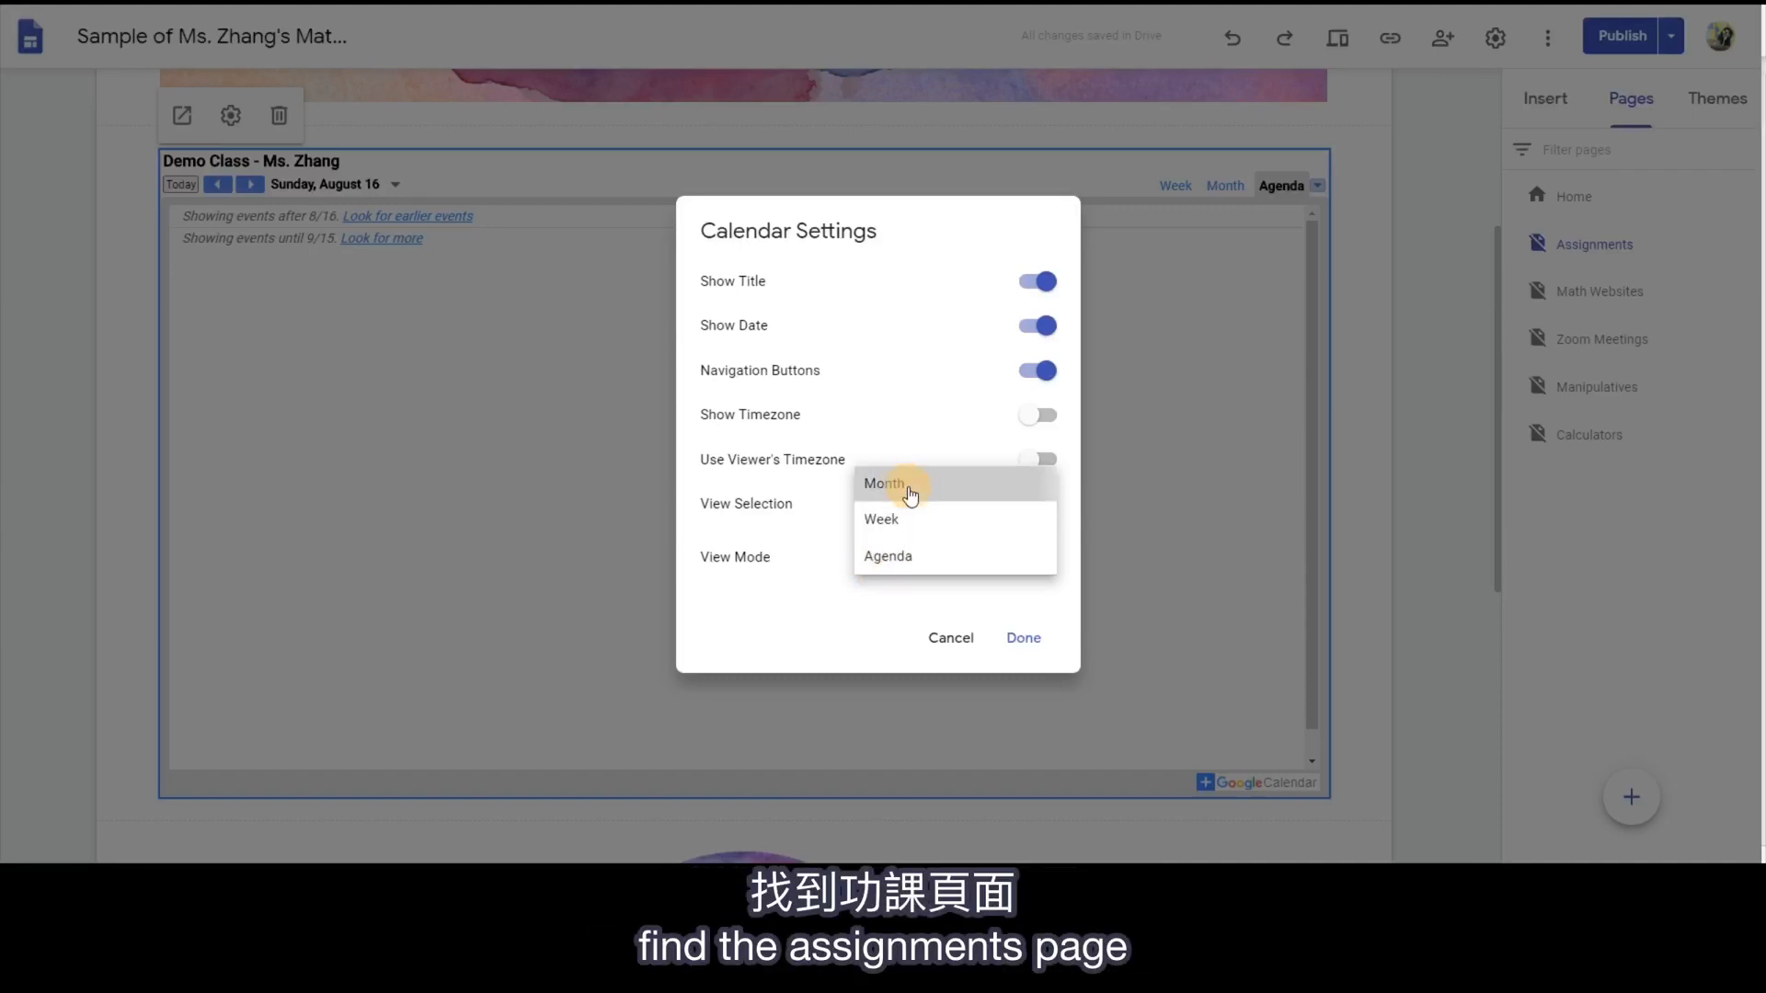
pyautogui.click(904, 486)
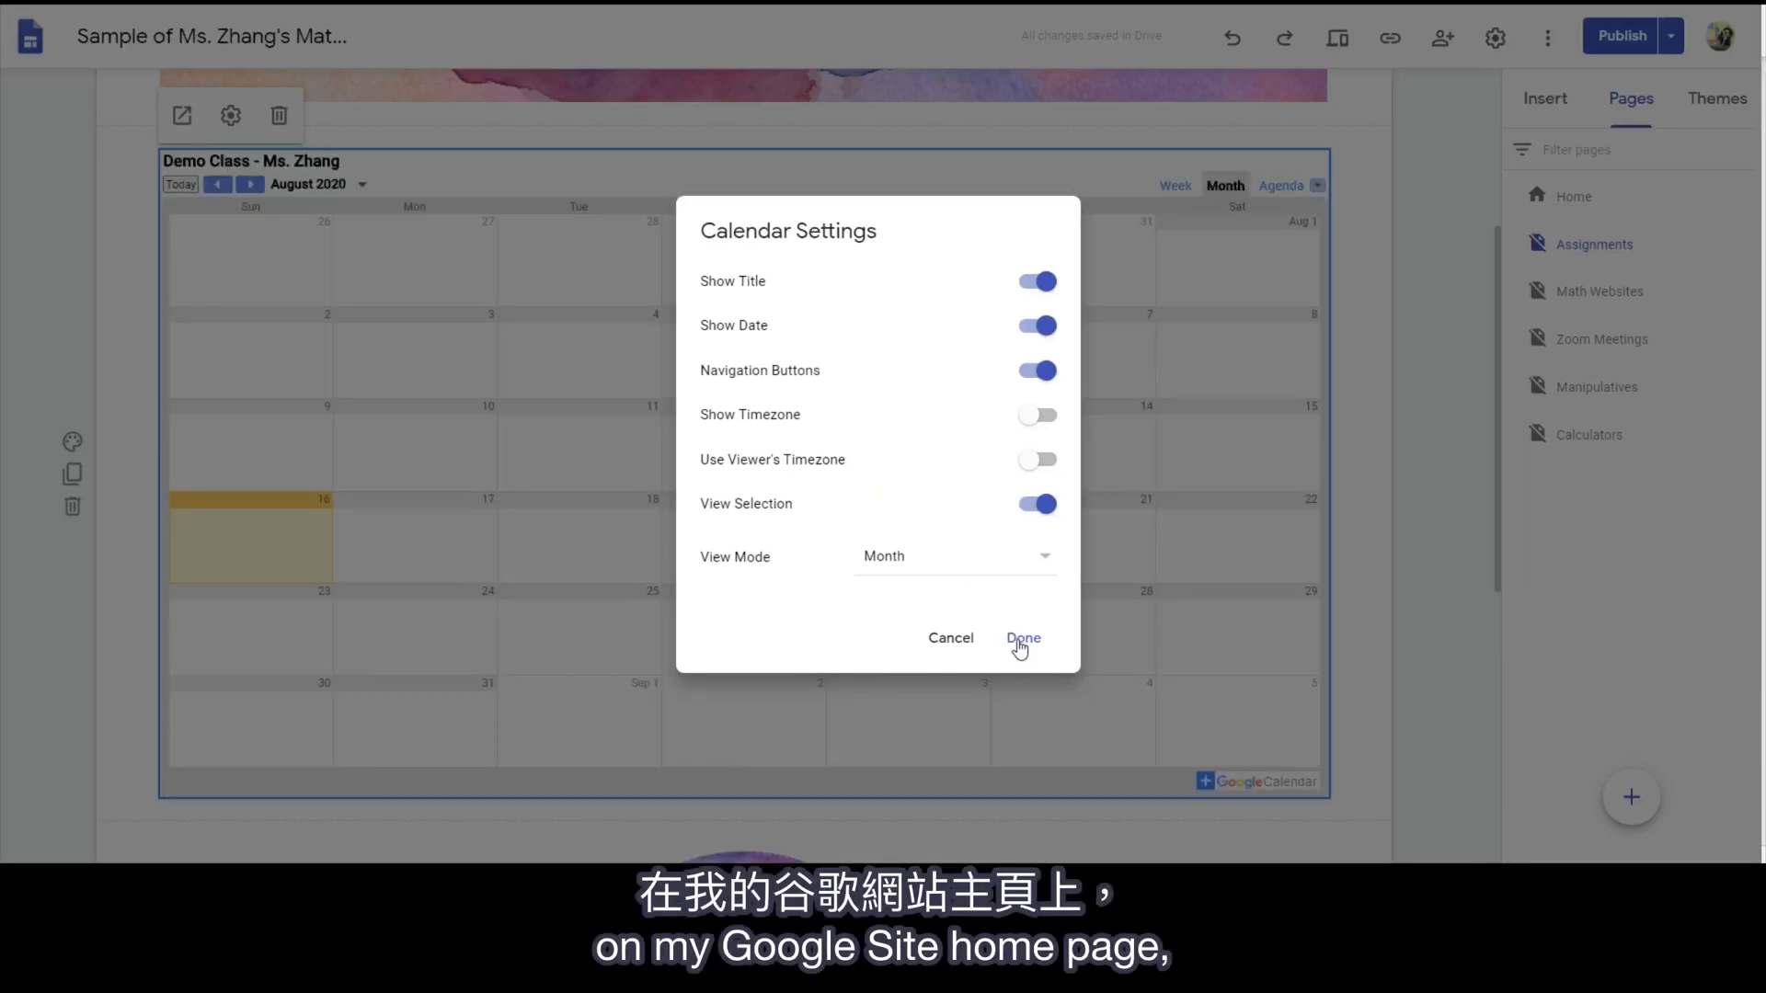
pyautogui.click(1023, 642)
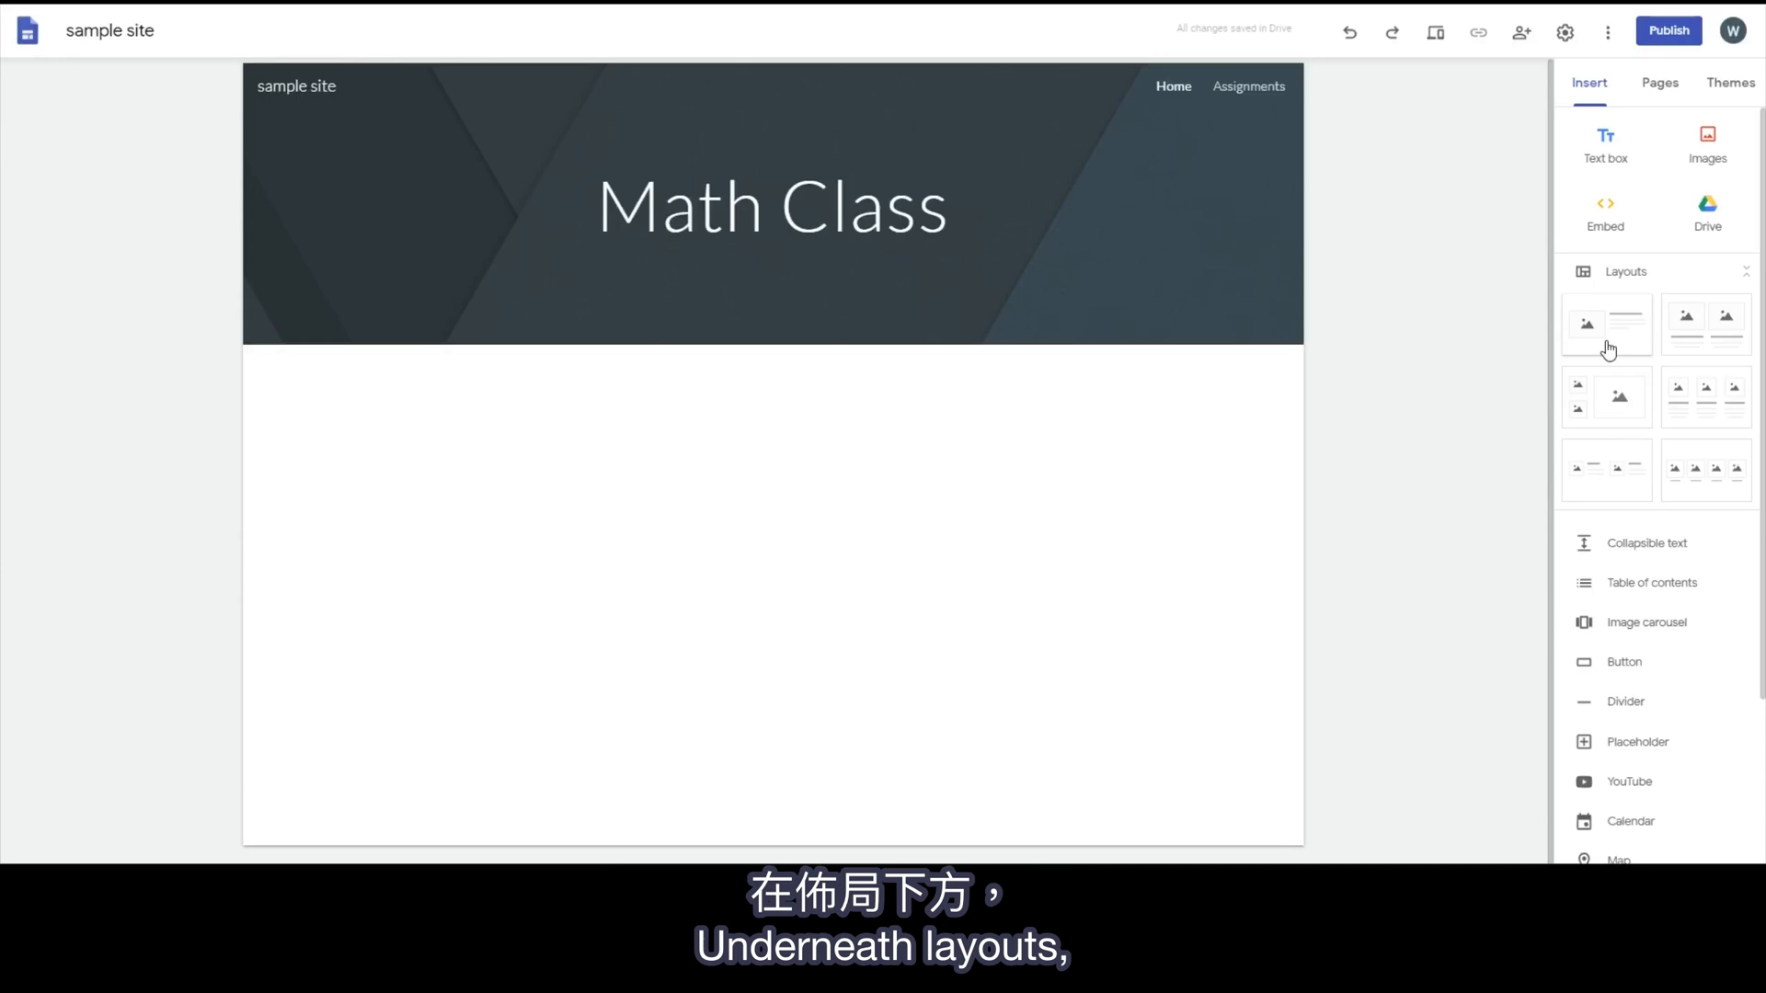
# Step: Add an image-and-text section with an enlarged HOMEWORK image and the title 'Click the button to check your assignments daily.'
pyautogui.click(1604, 328)
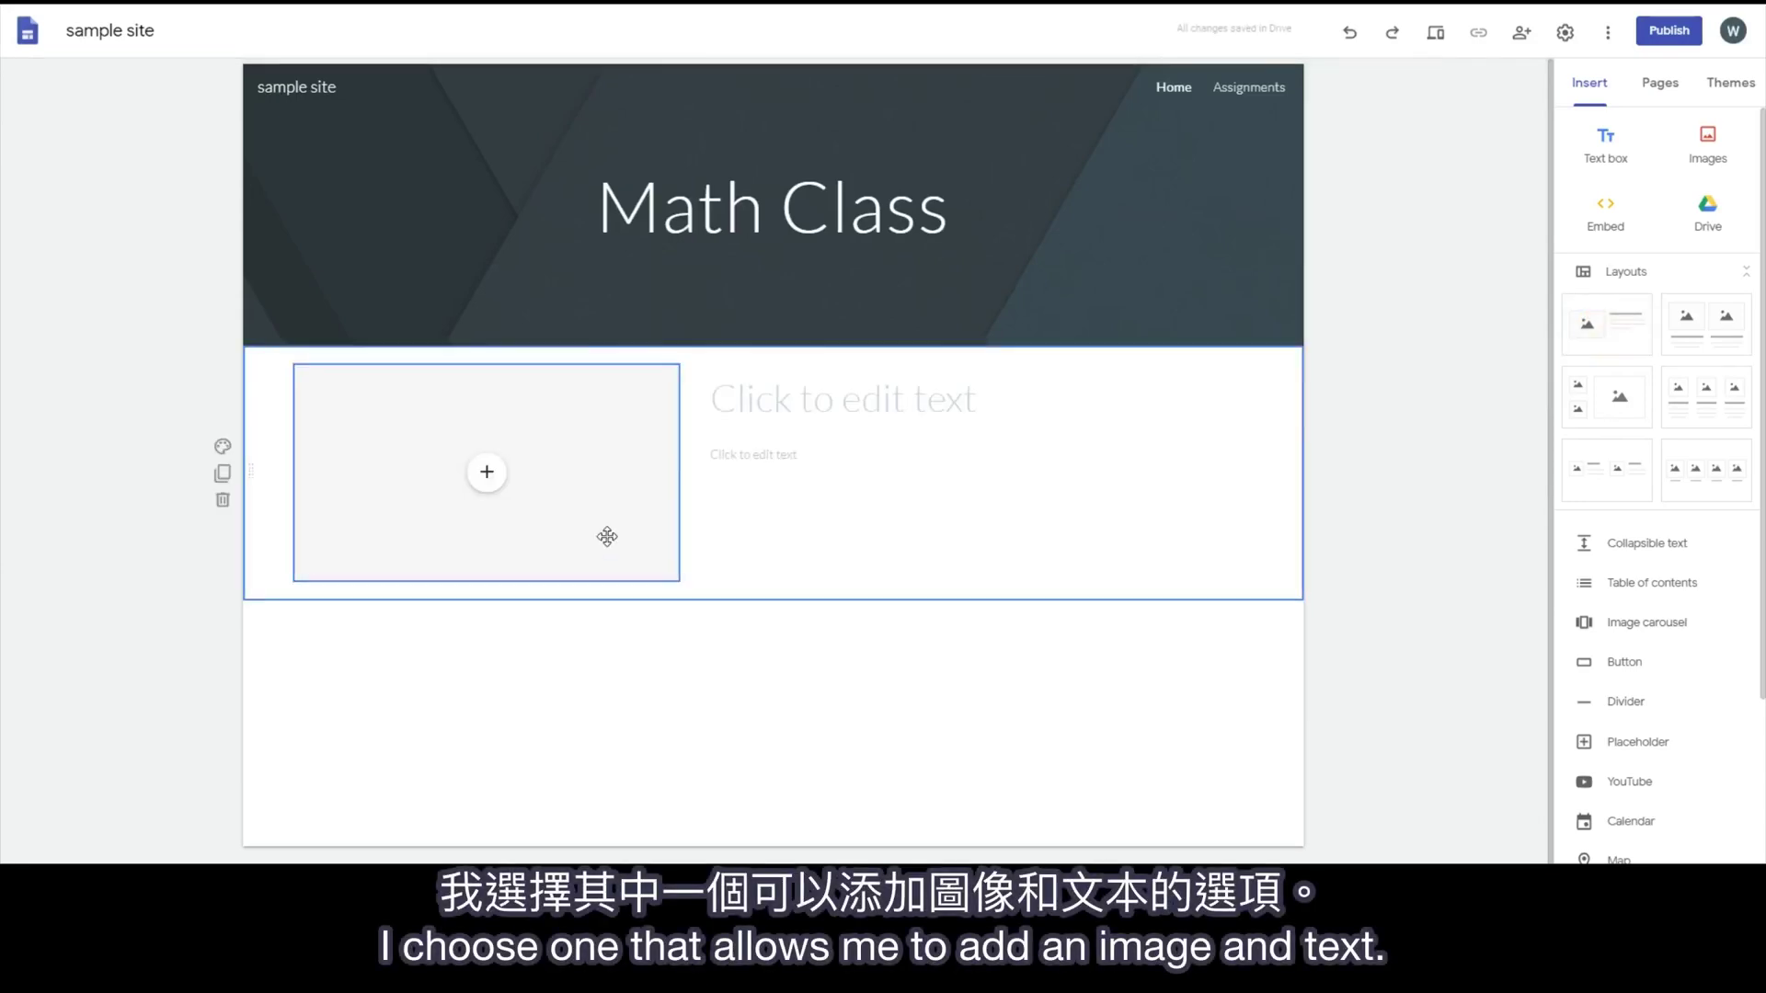
pyautogui.click(489, 485)
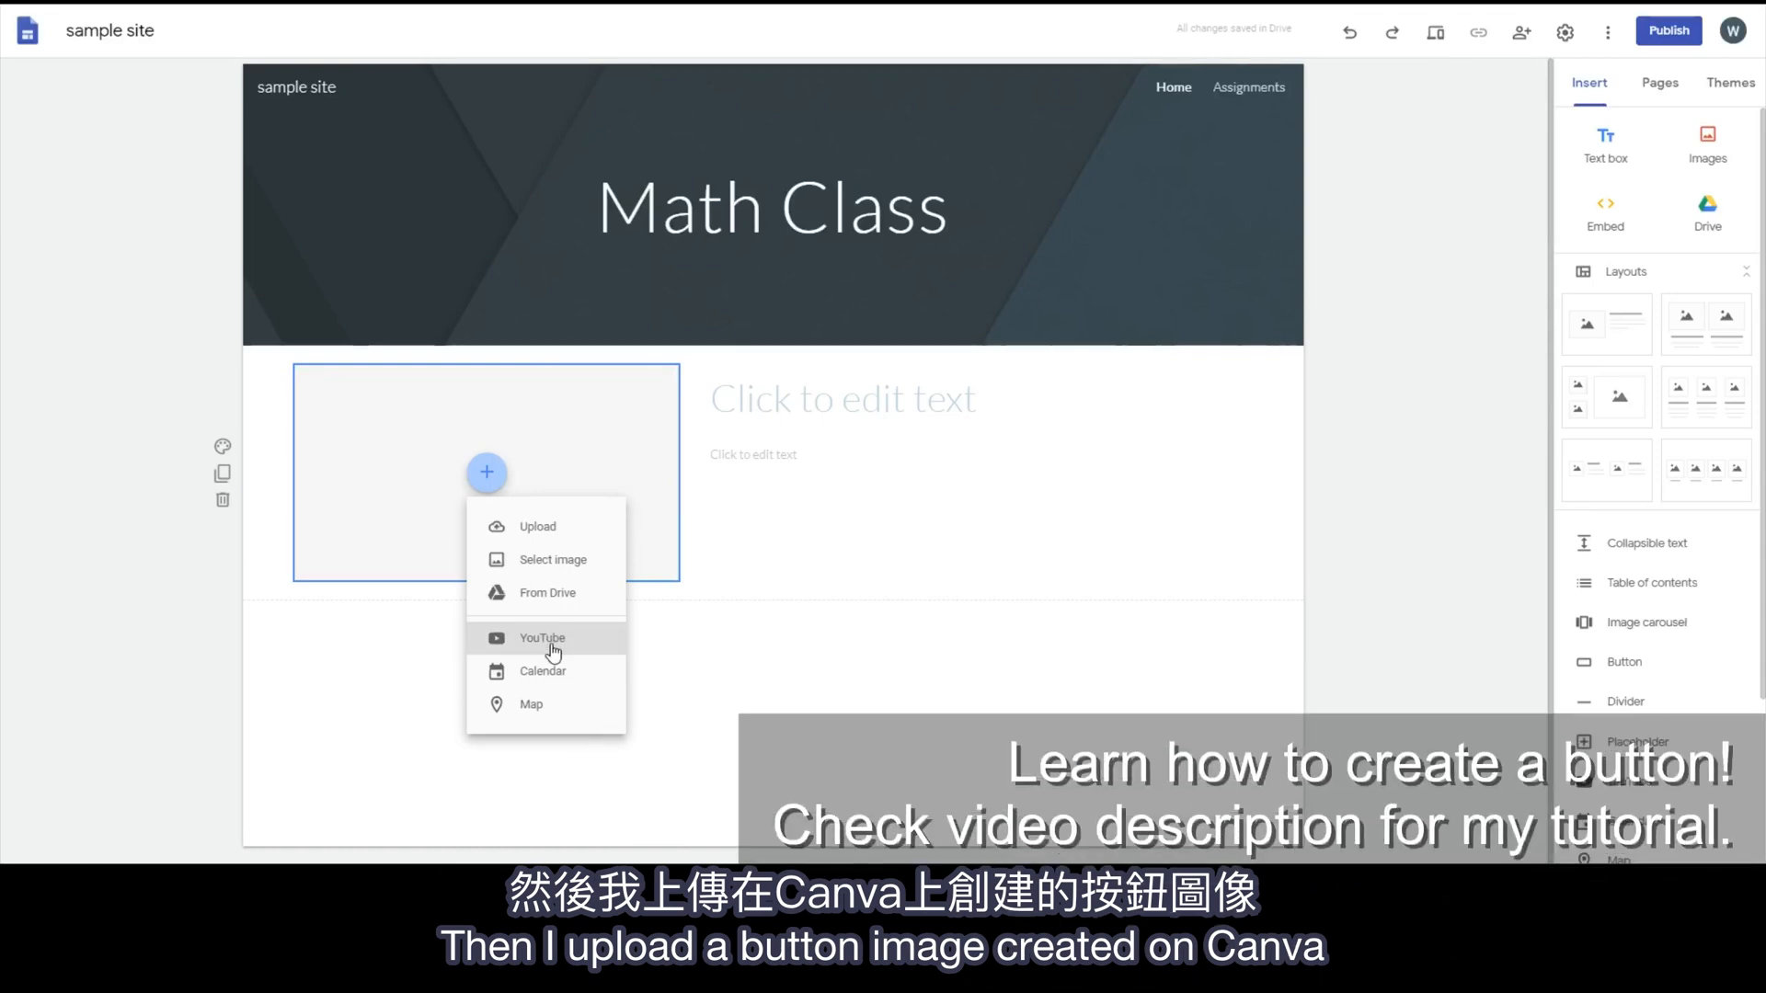
pyautogui.click(538, 528)
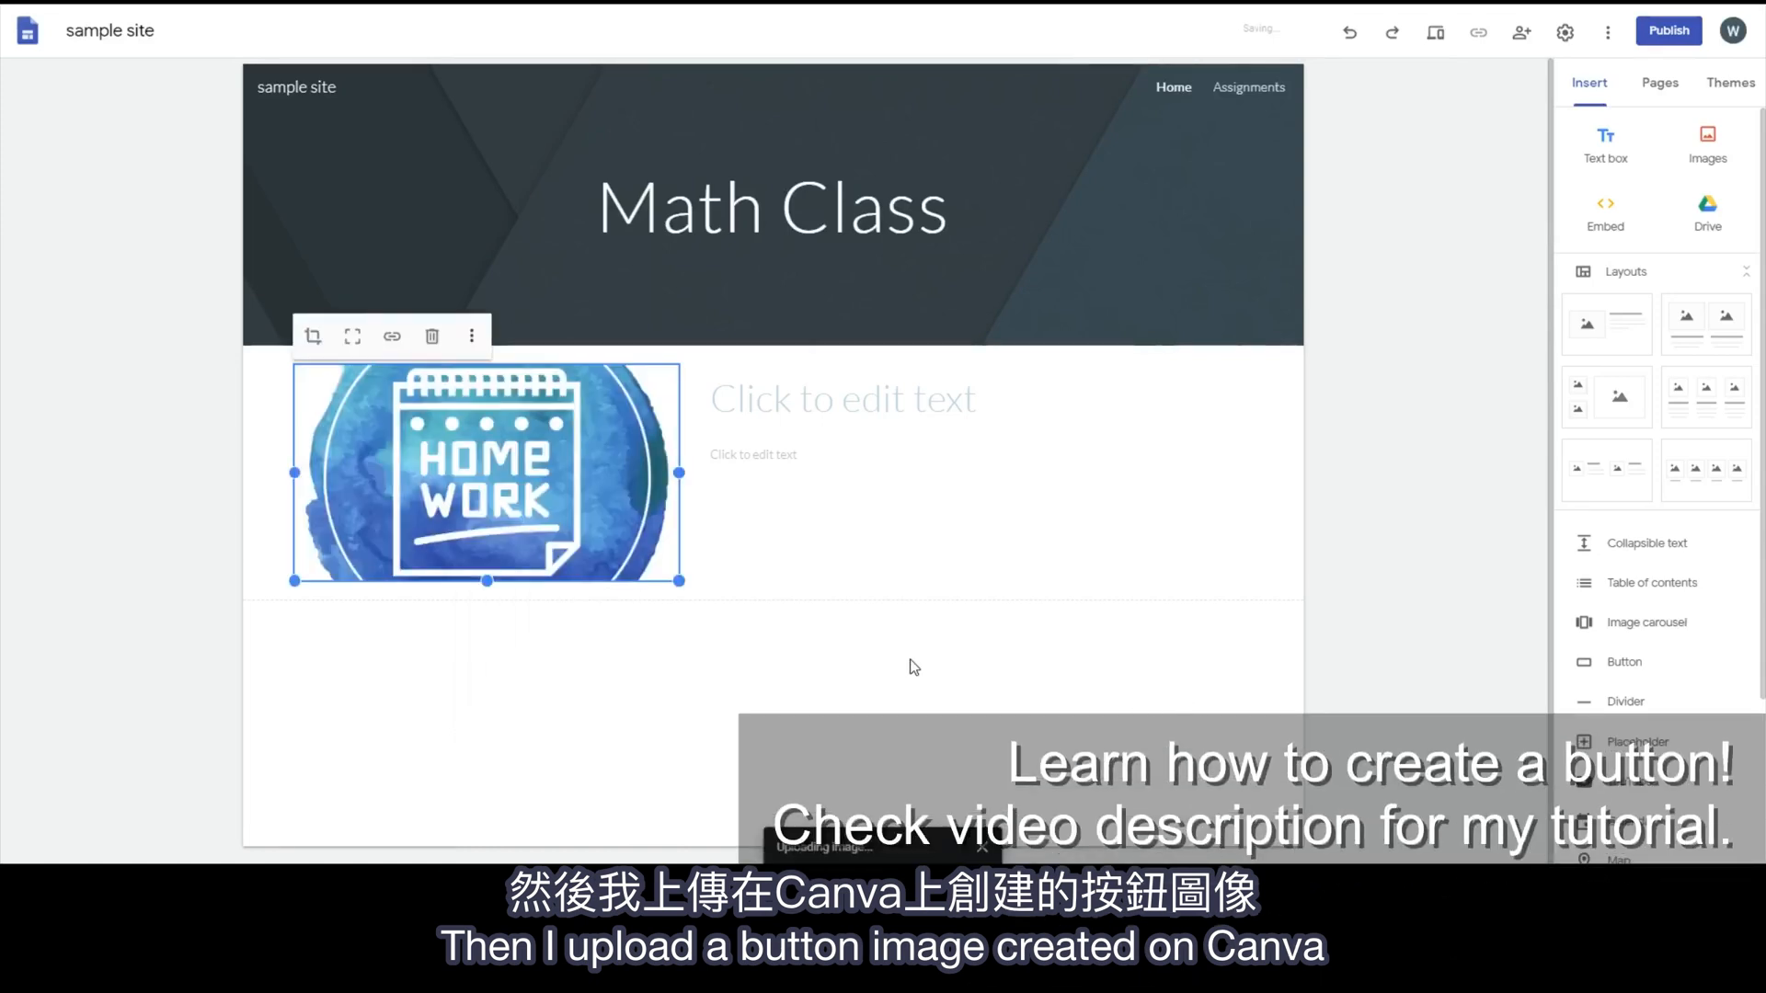
pyautogui.moveTo(680, 581); pyautogui.dragTo(678, 755)
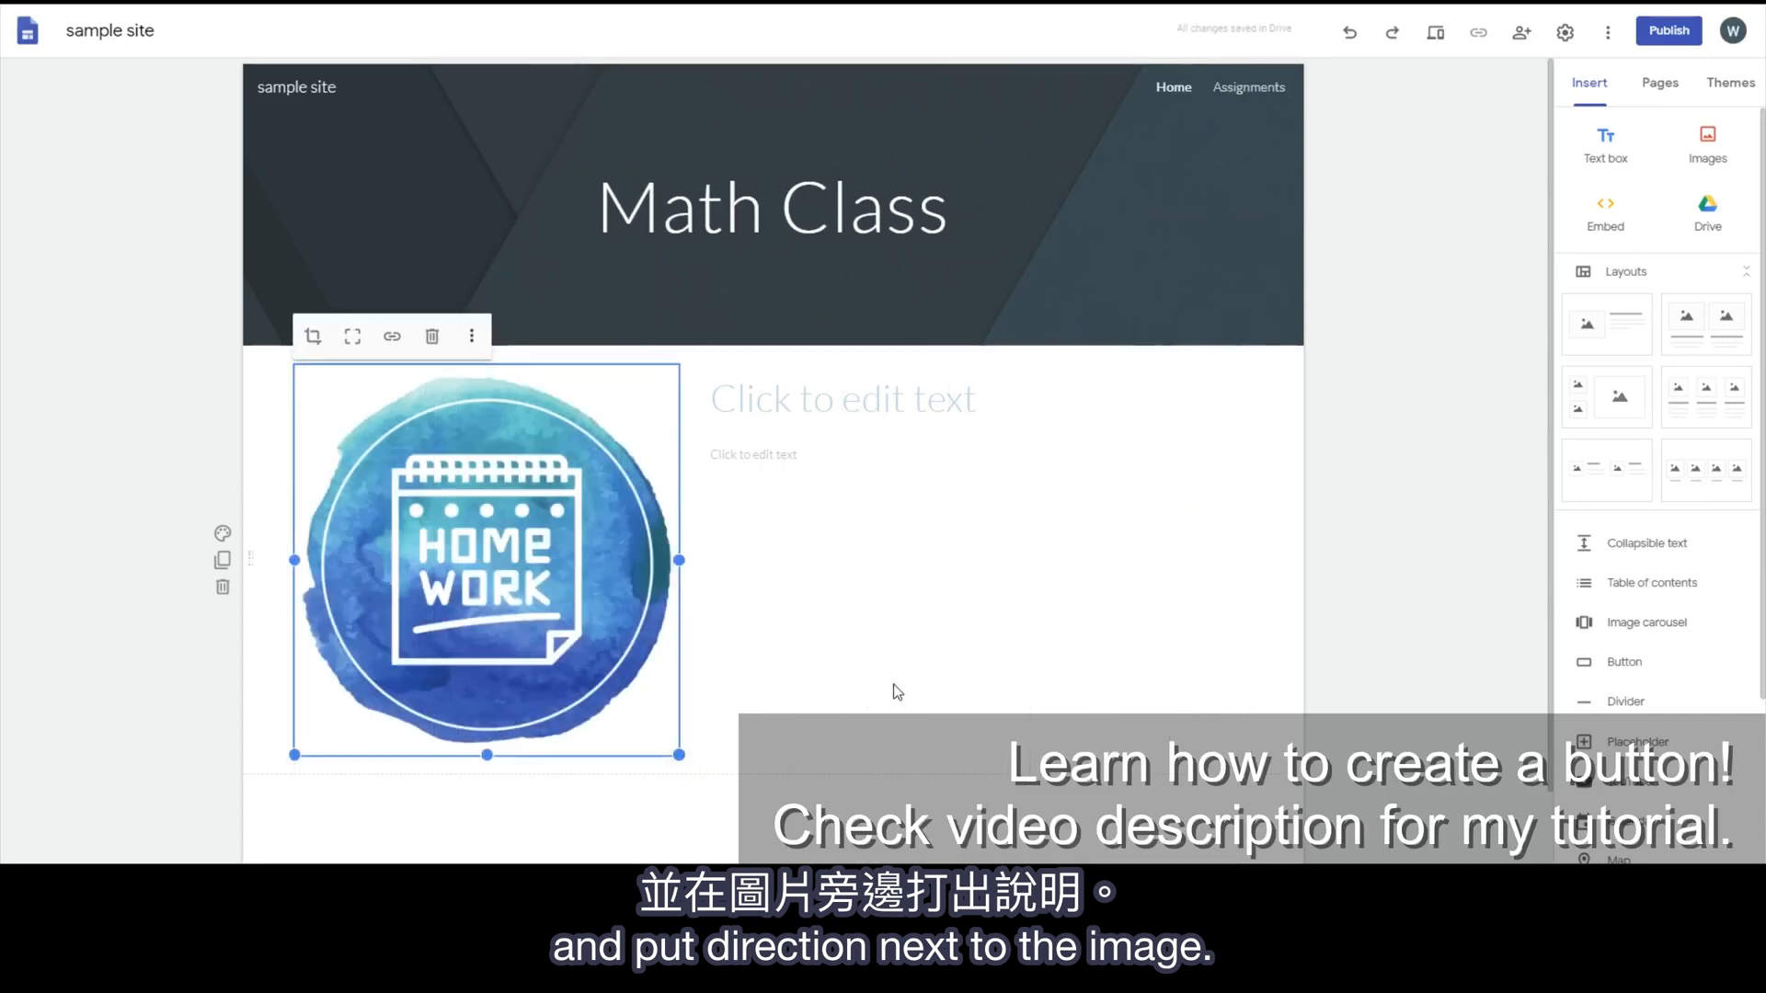
pyautogui.click(832, 402)
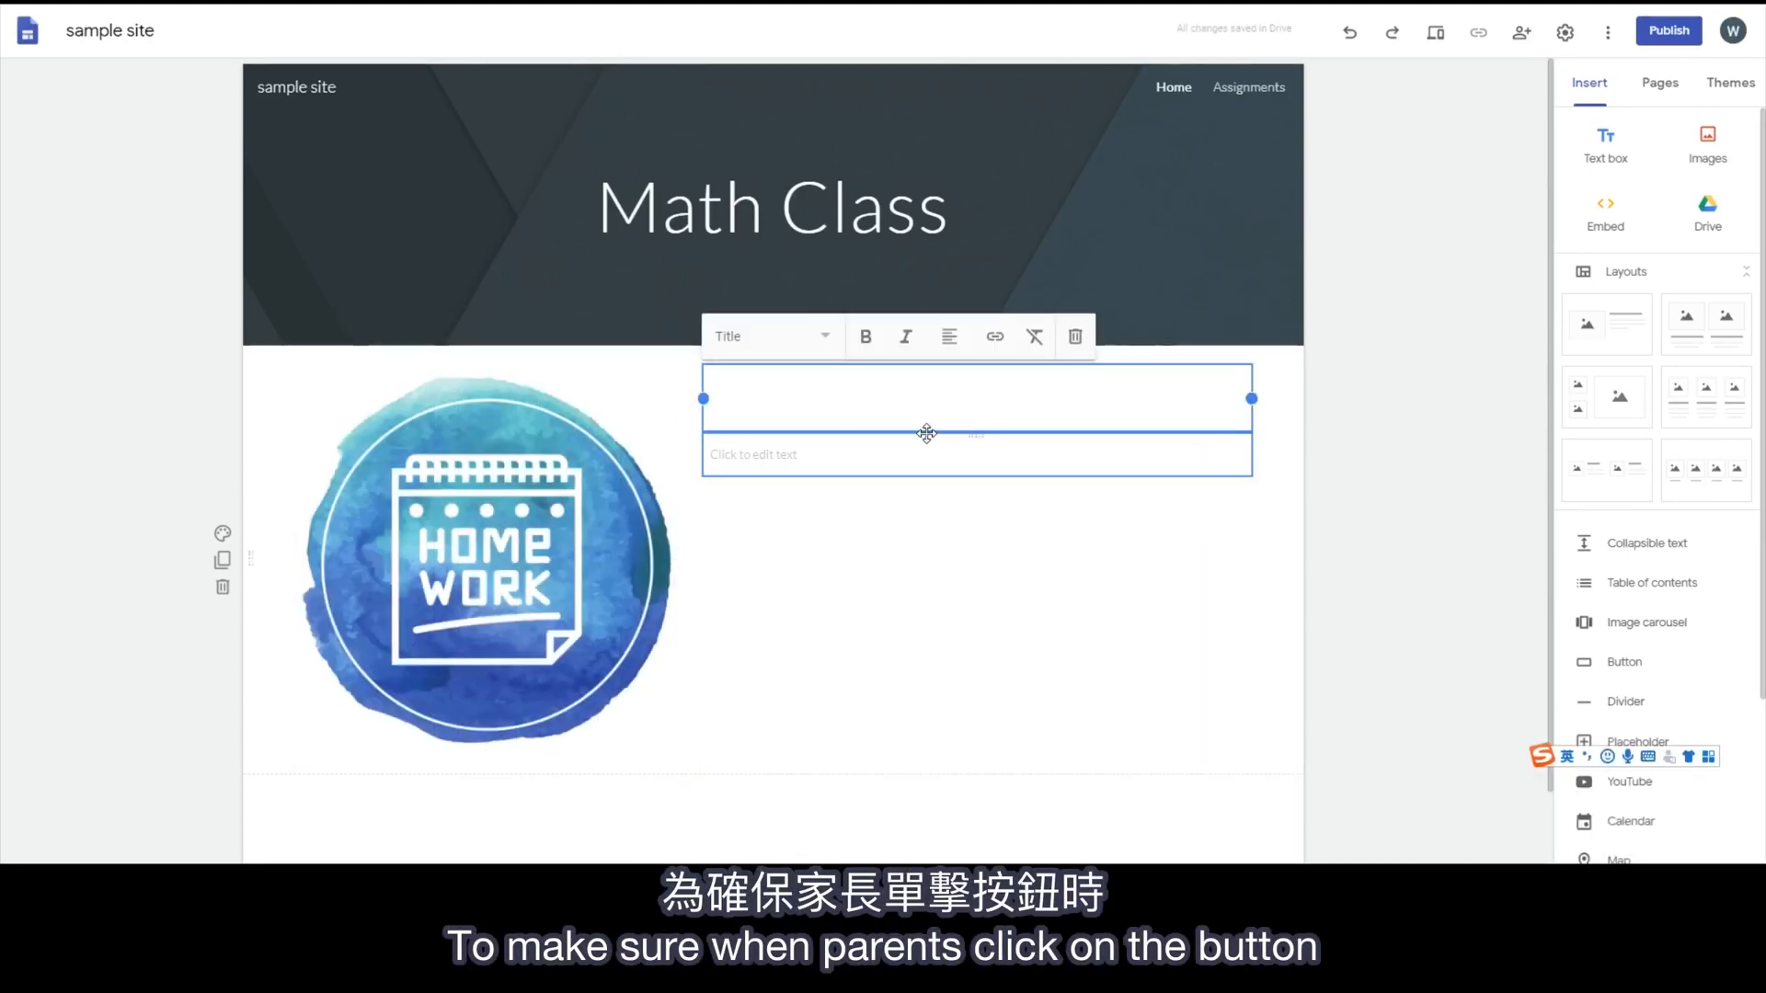
pyautogui.write('Click the button to')
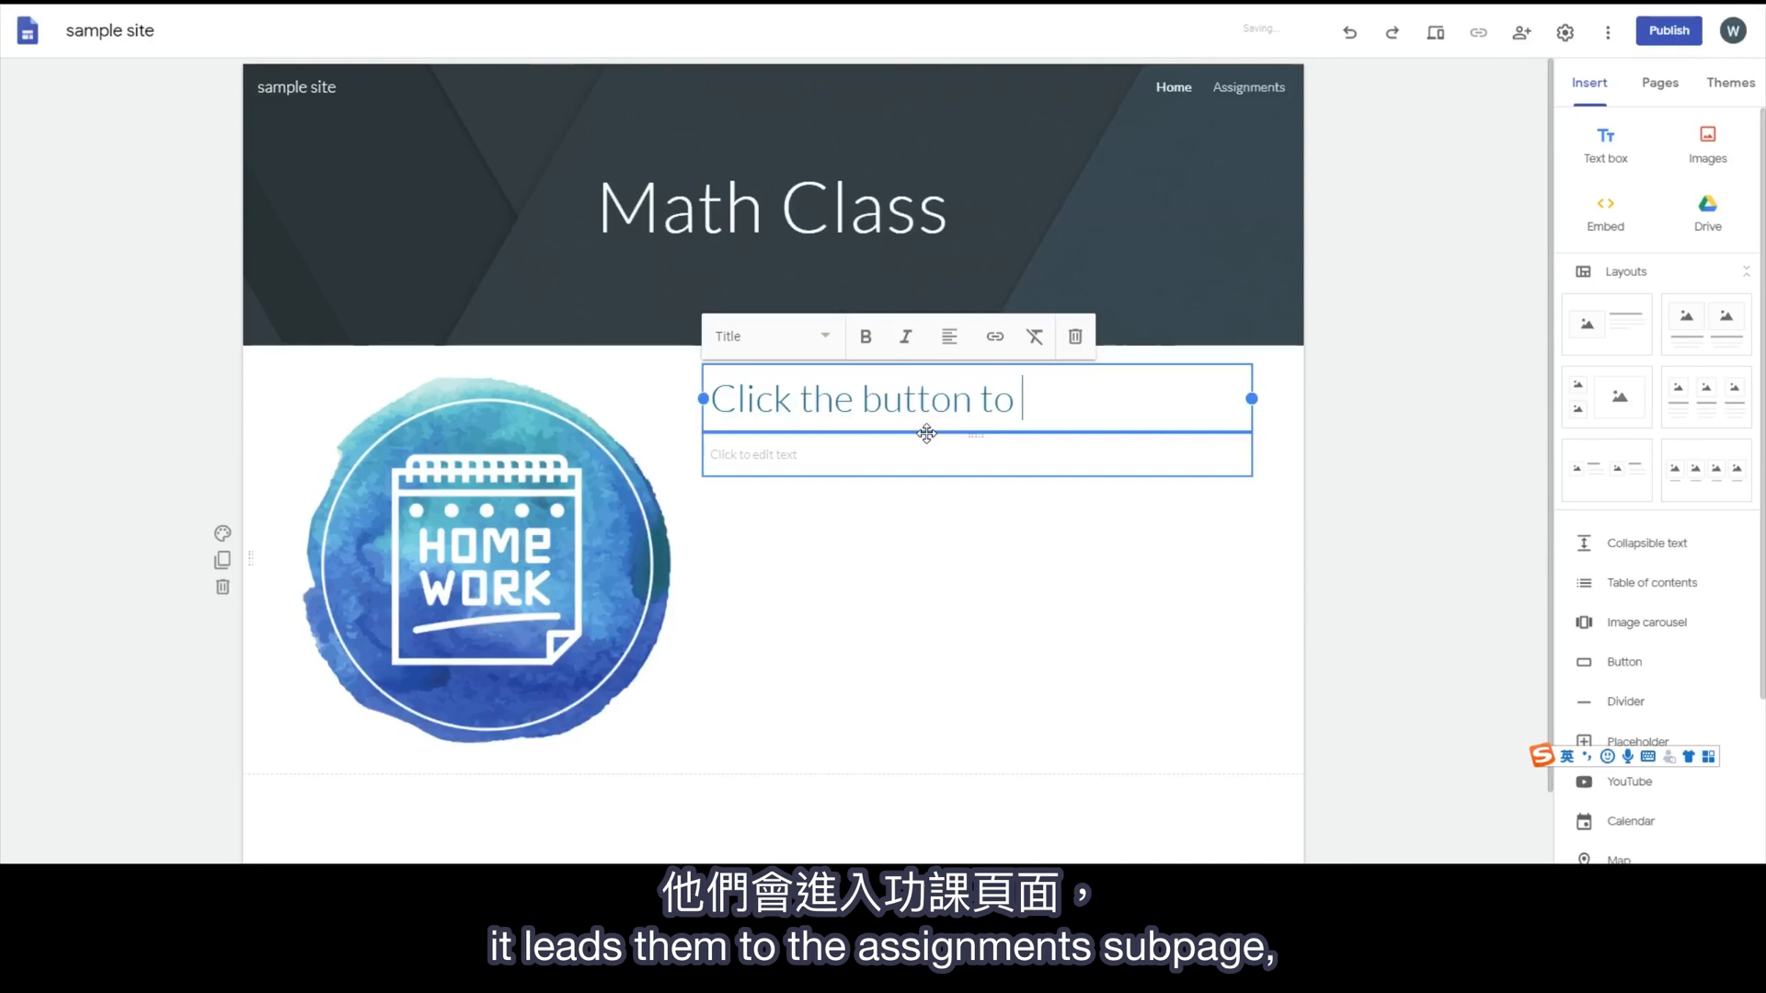
pyautogui.write('ssignments daily.')
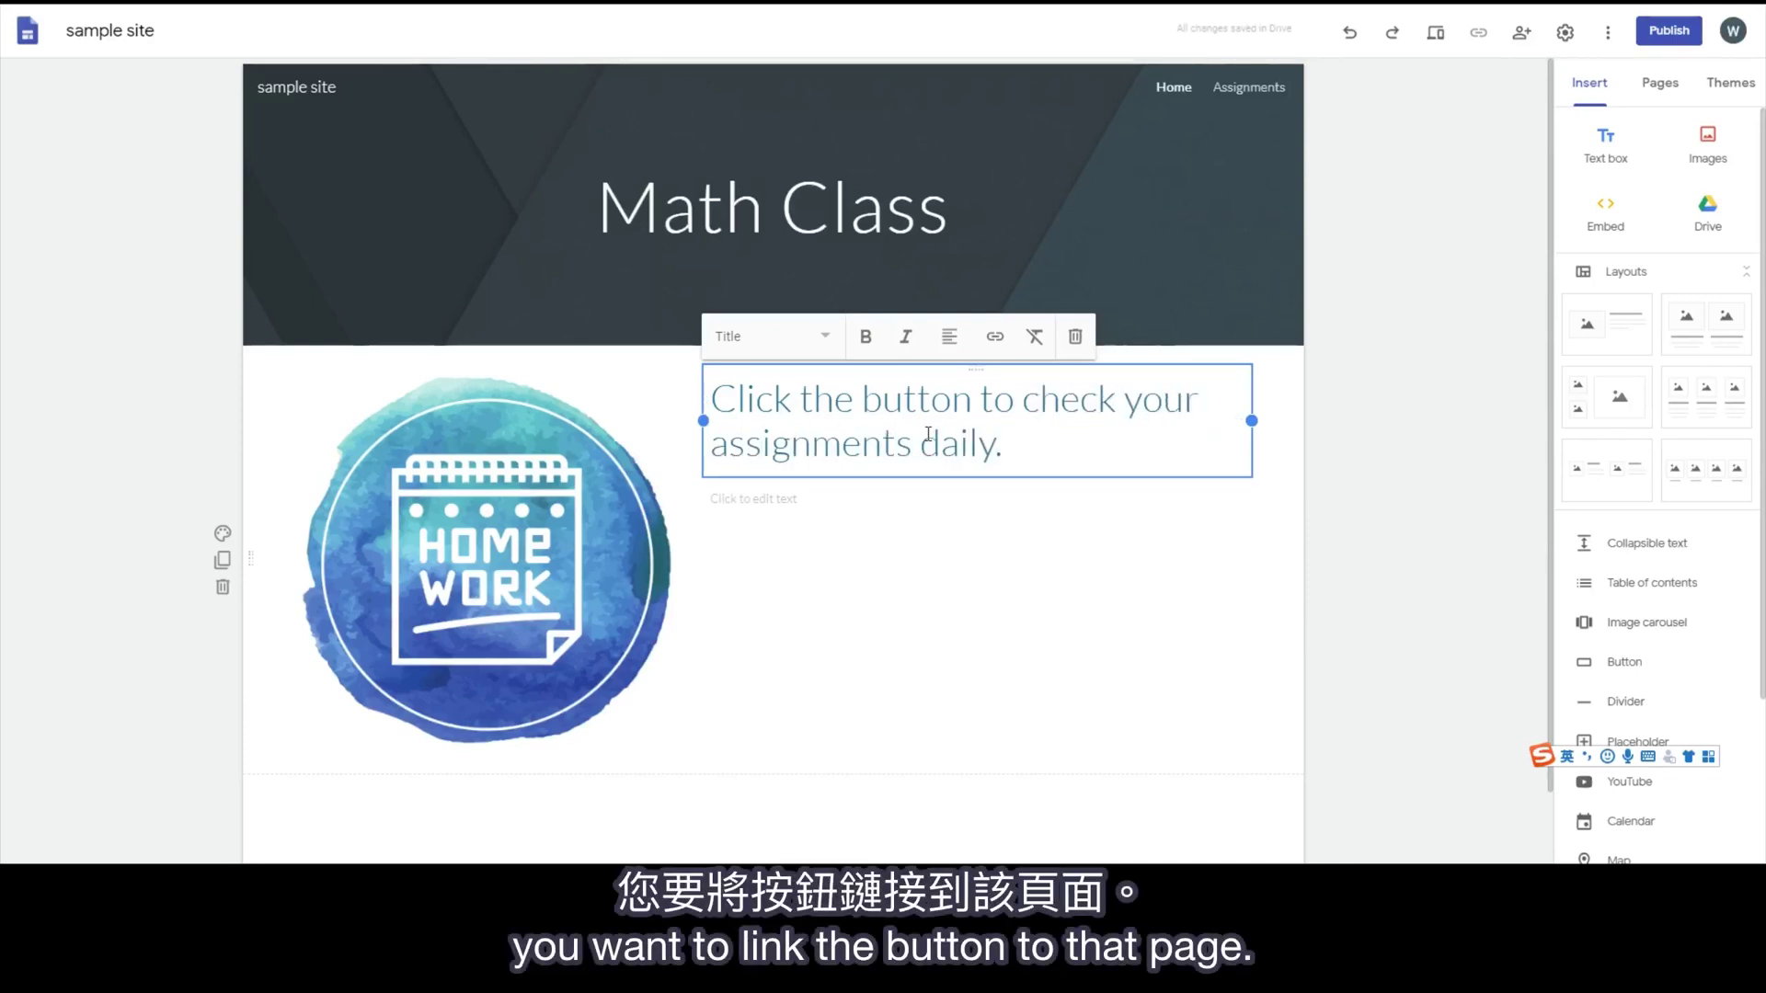
pyautogui.click(1371, 512)
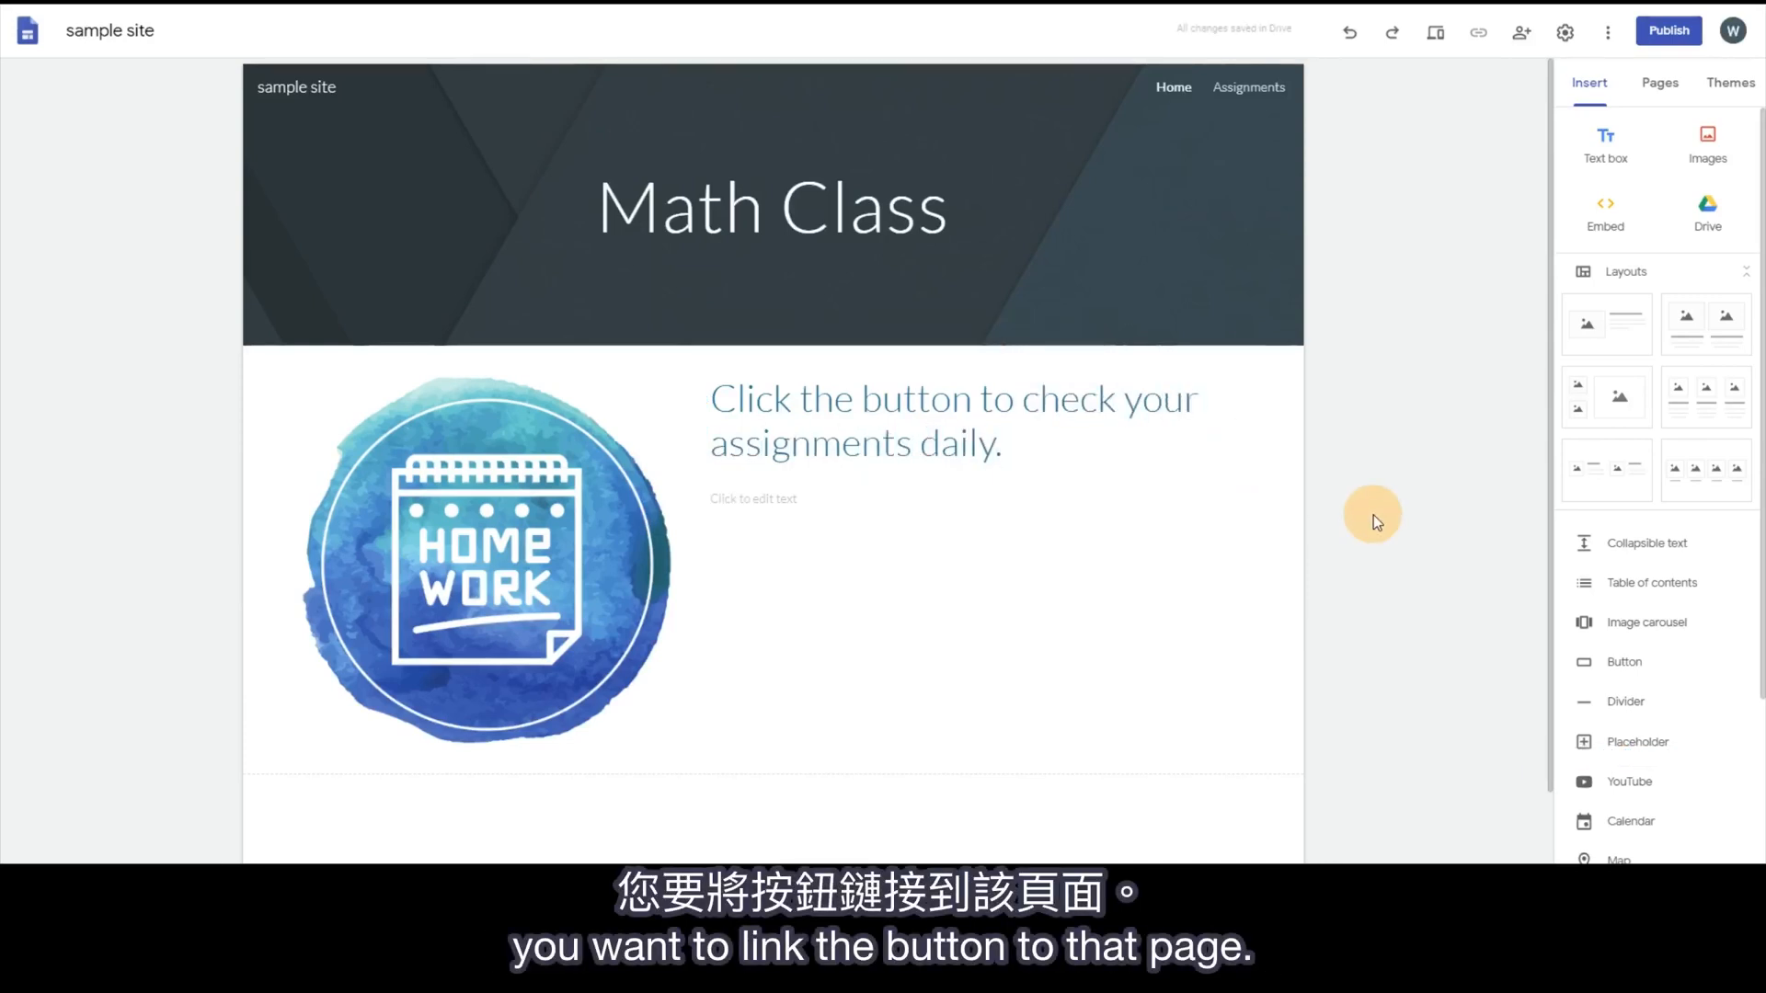
# Step: Link the HOMEWORK image to the Assignments page and preview the site
pyautogui.click(490, 549)
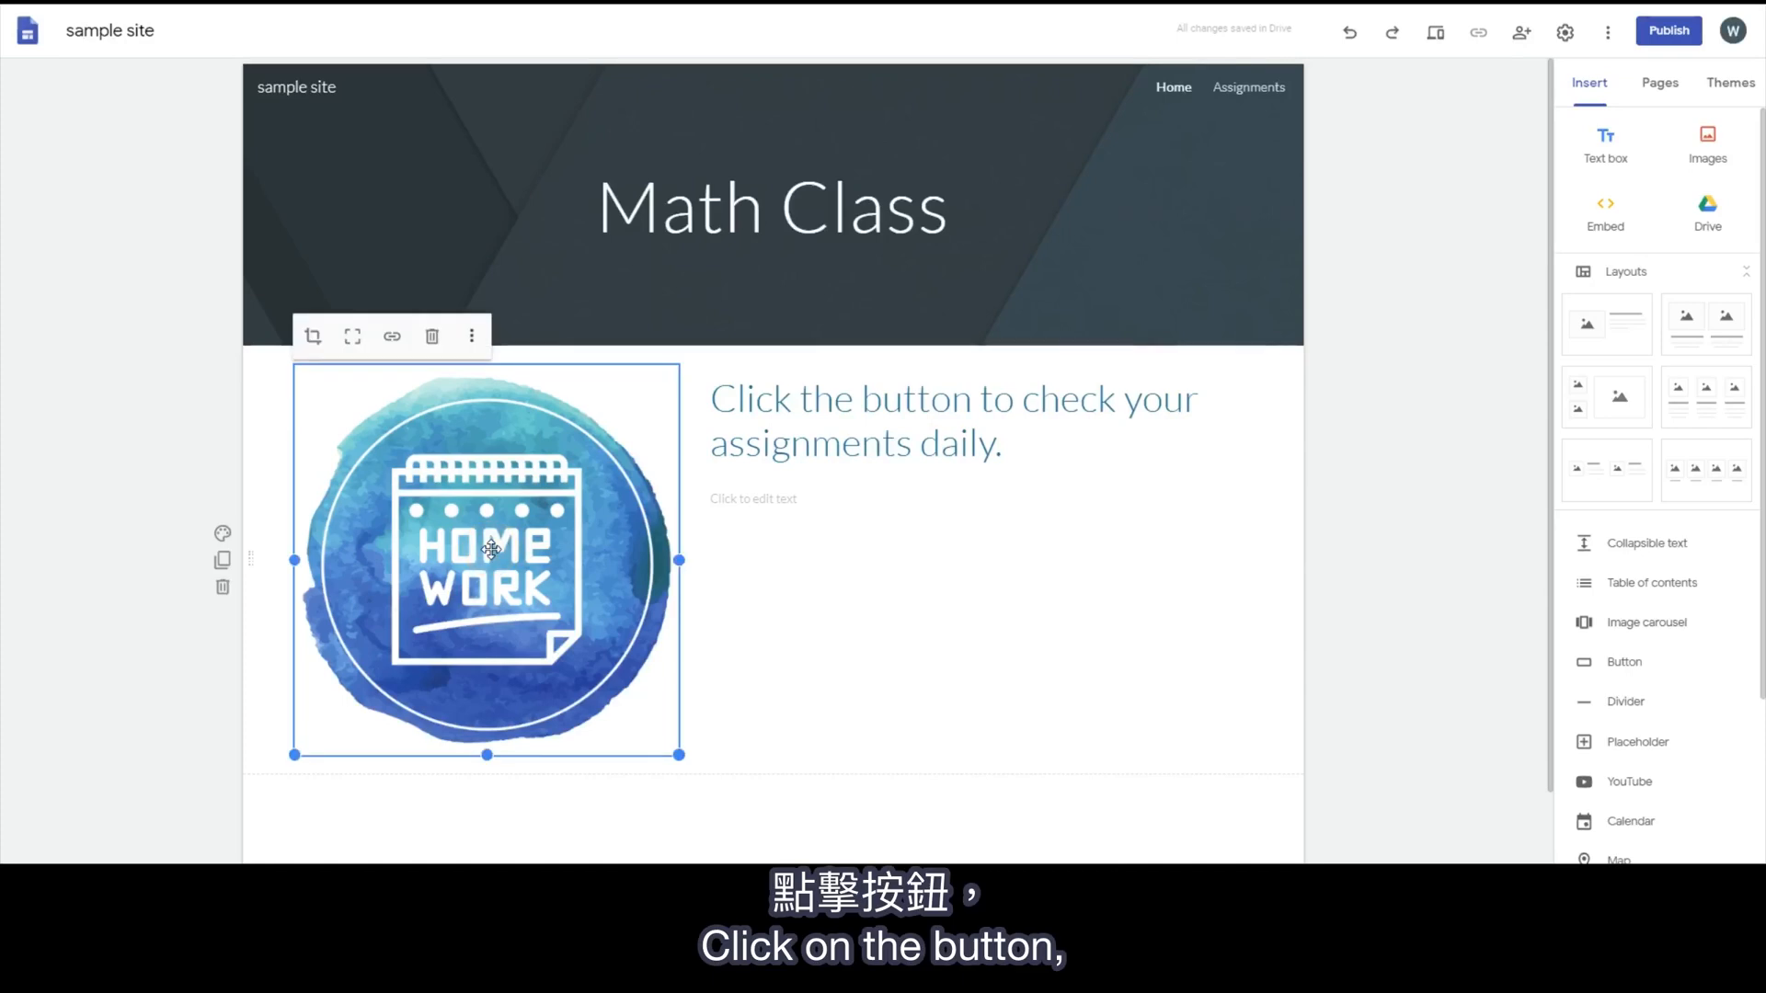
pyautogui.click(397, 343)
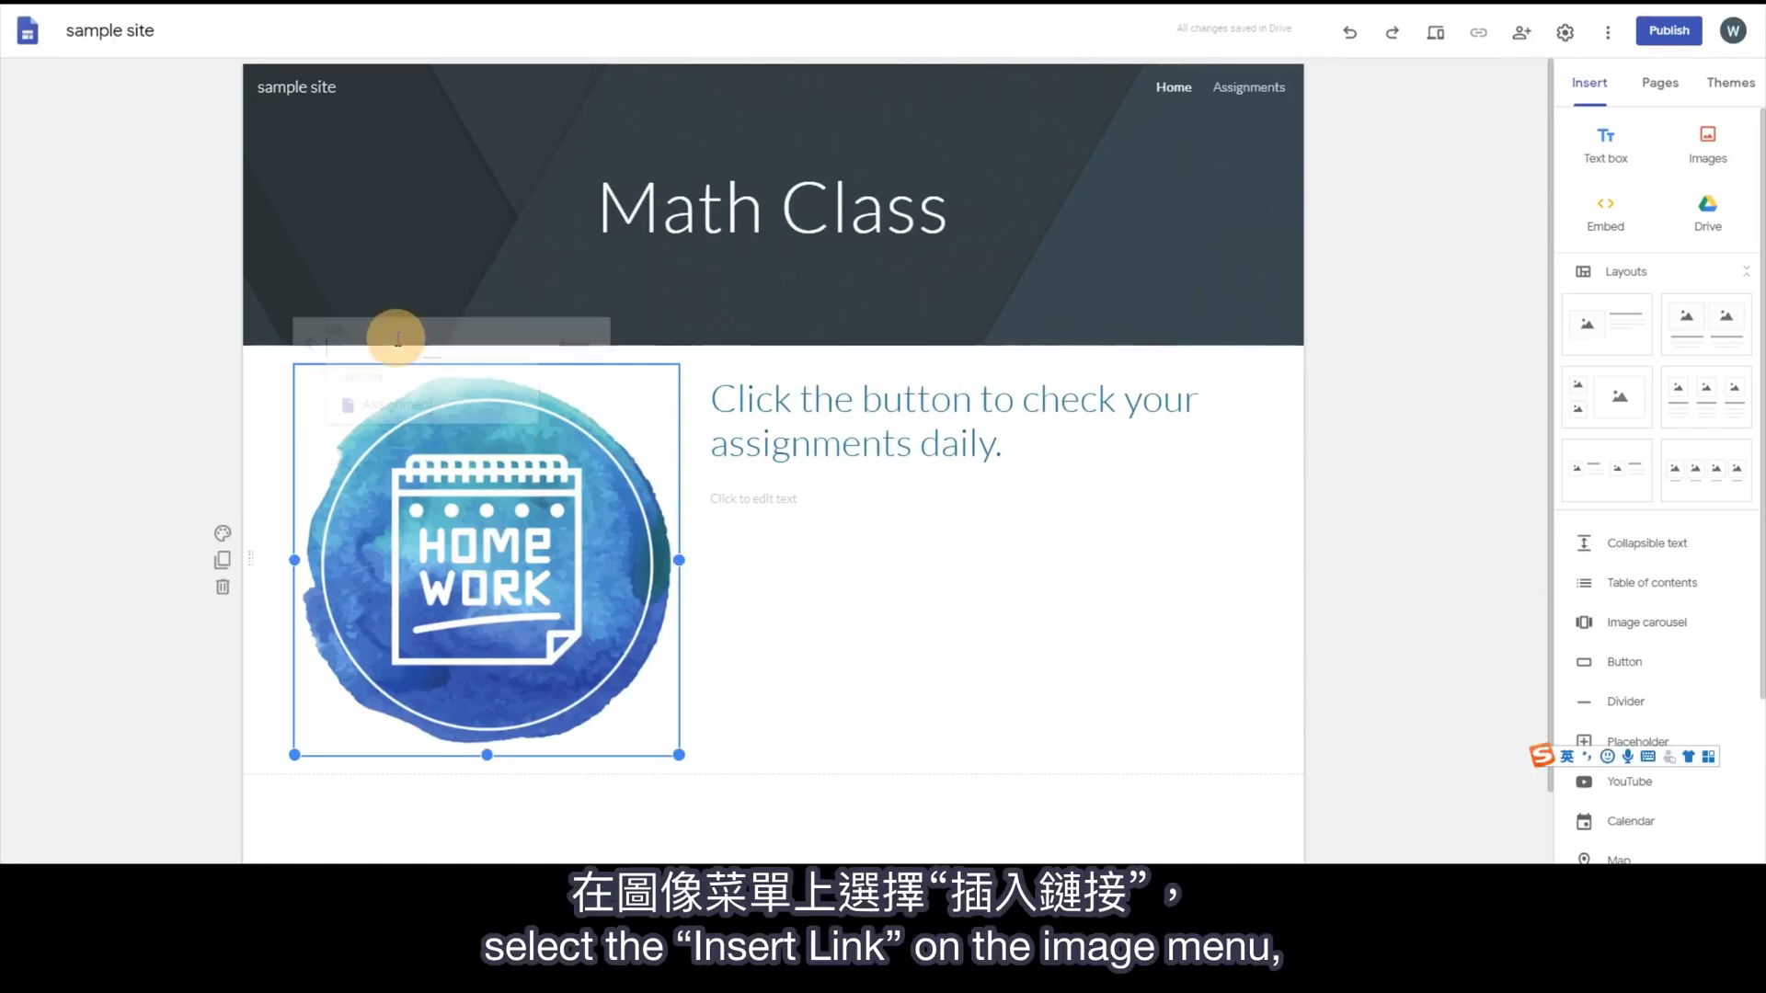
pyautogui.click(406, 402)
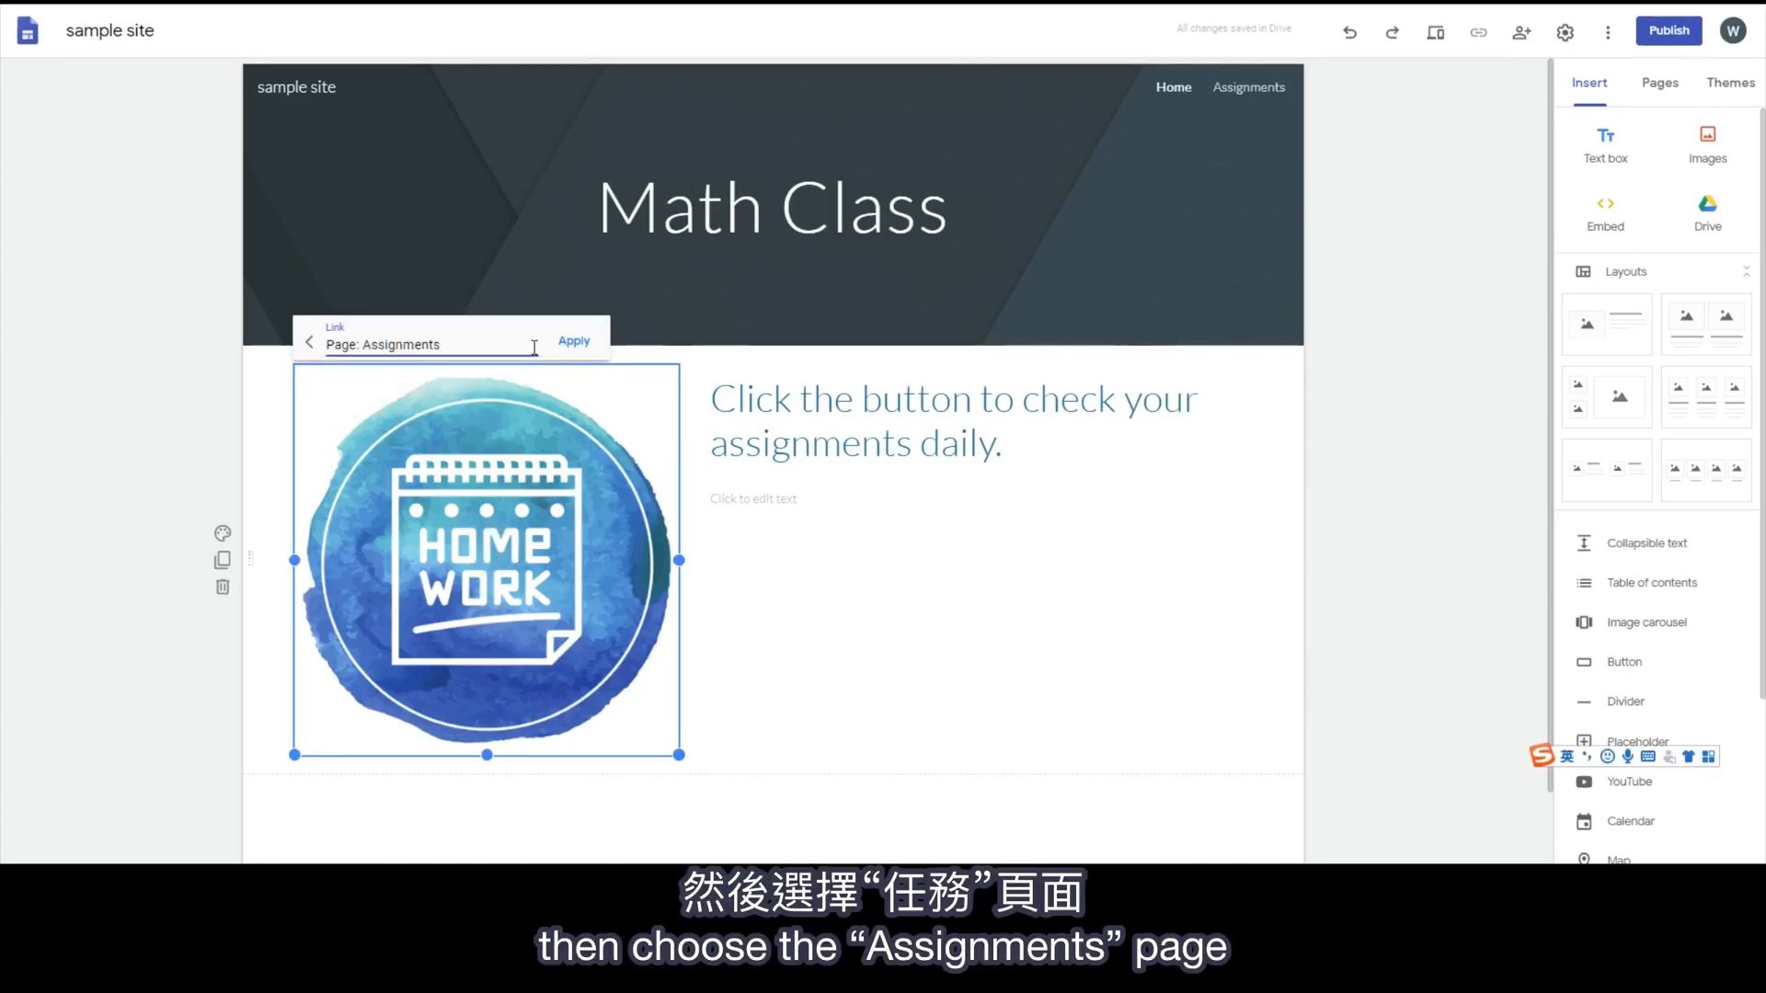
pyautogui.click(575, 341)
pyautogui.click(1408, 399)
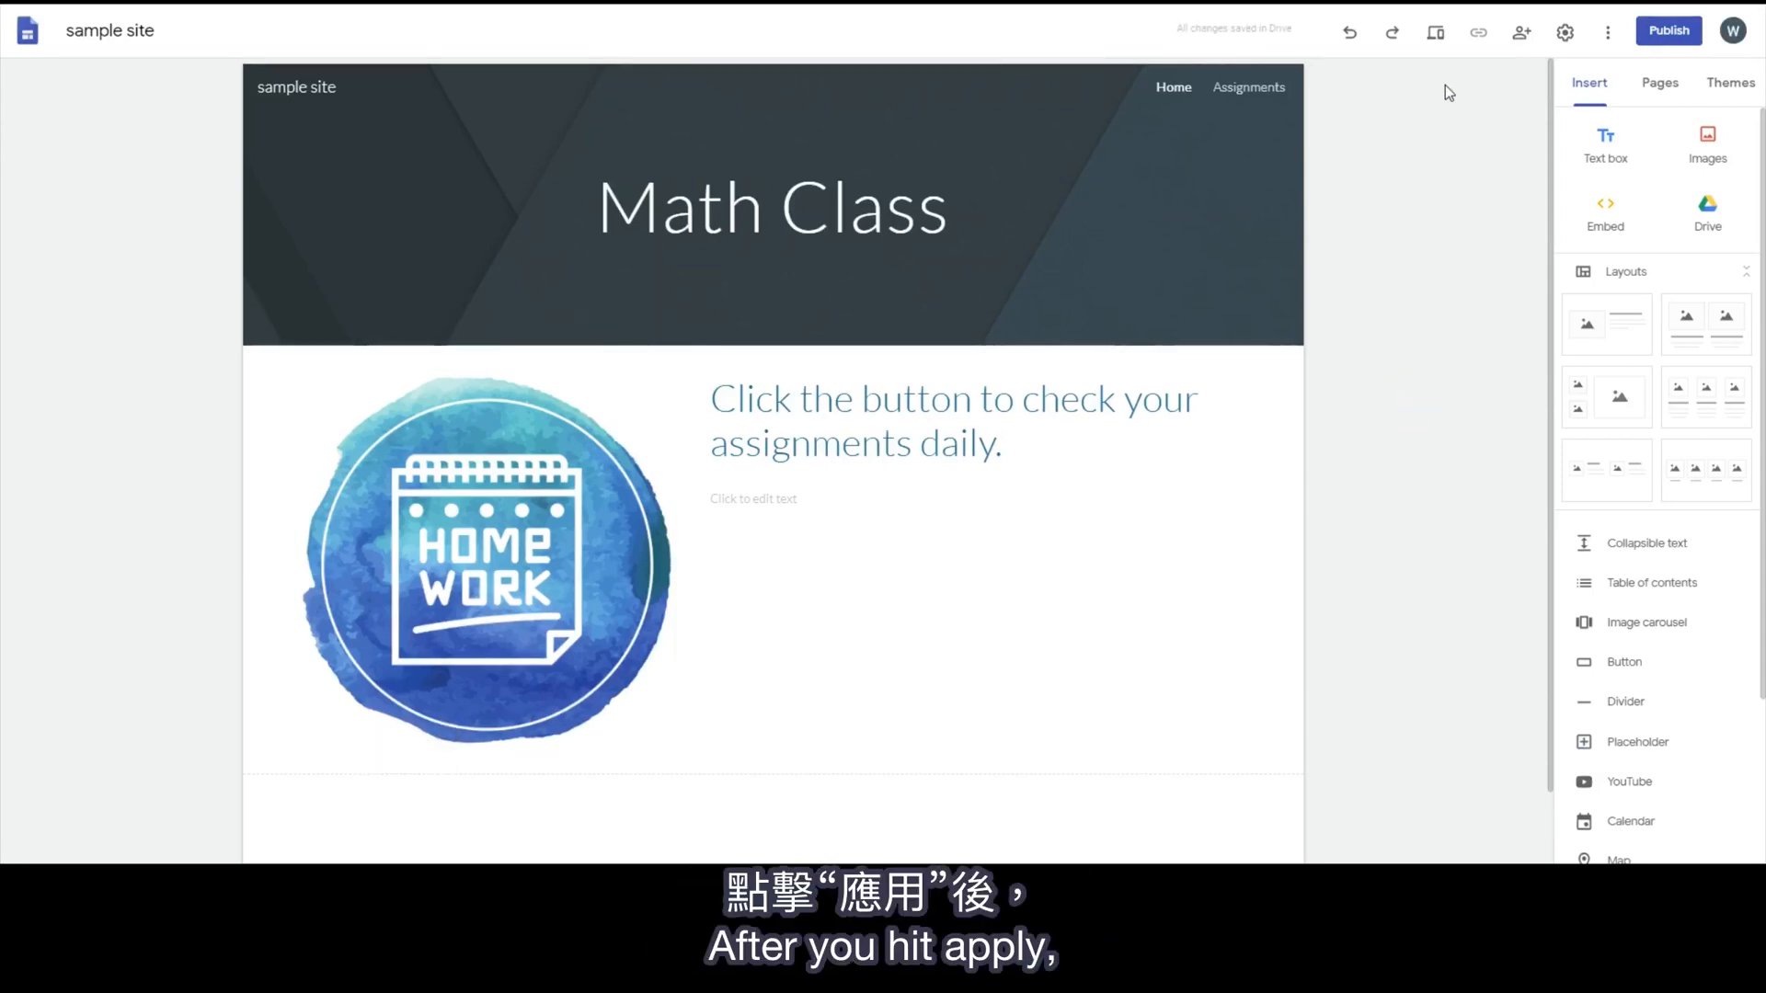
pyautogui.click(1439, 39)
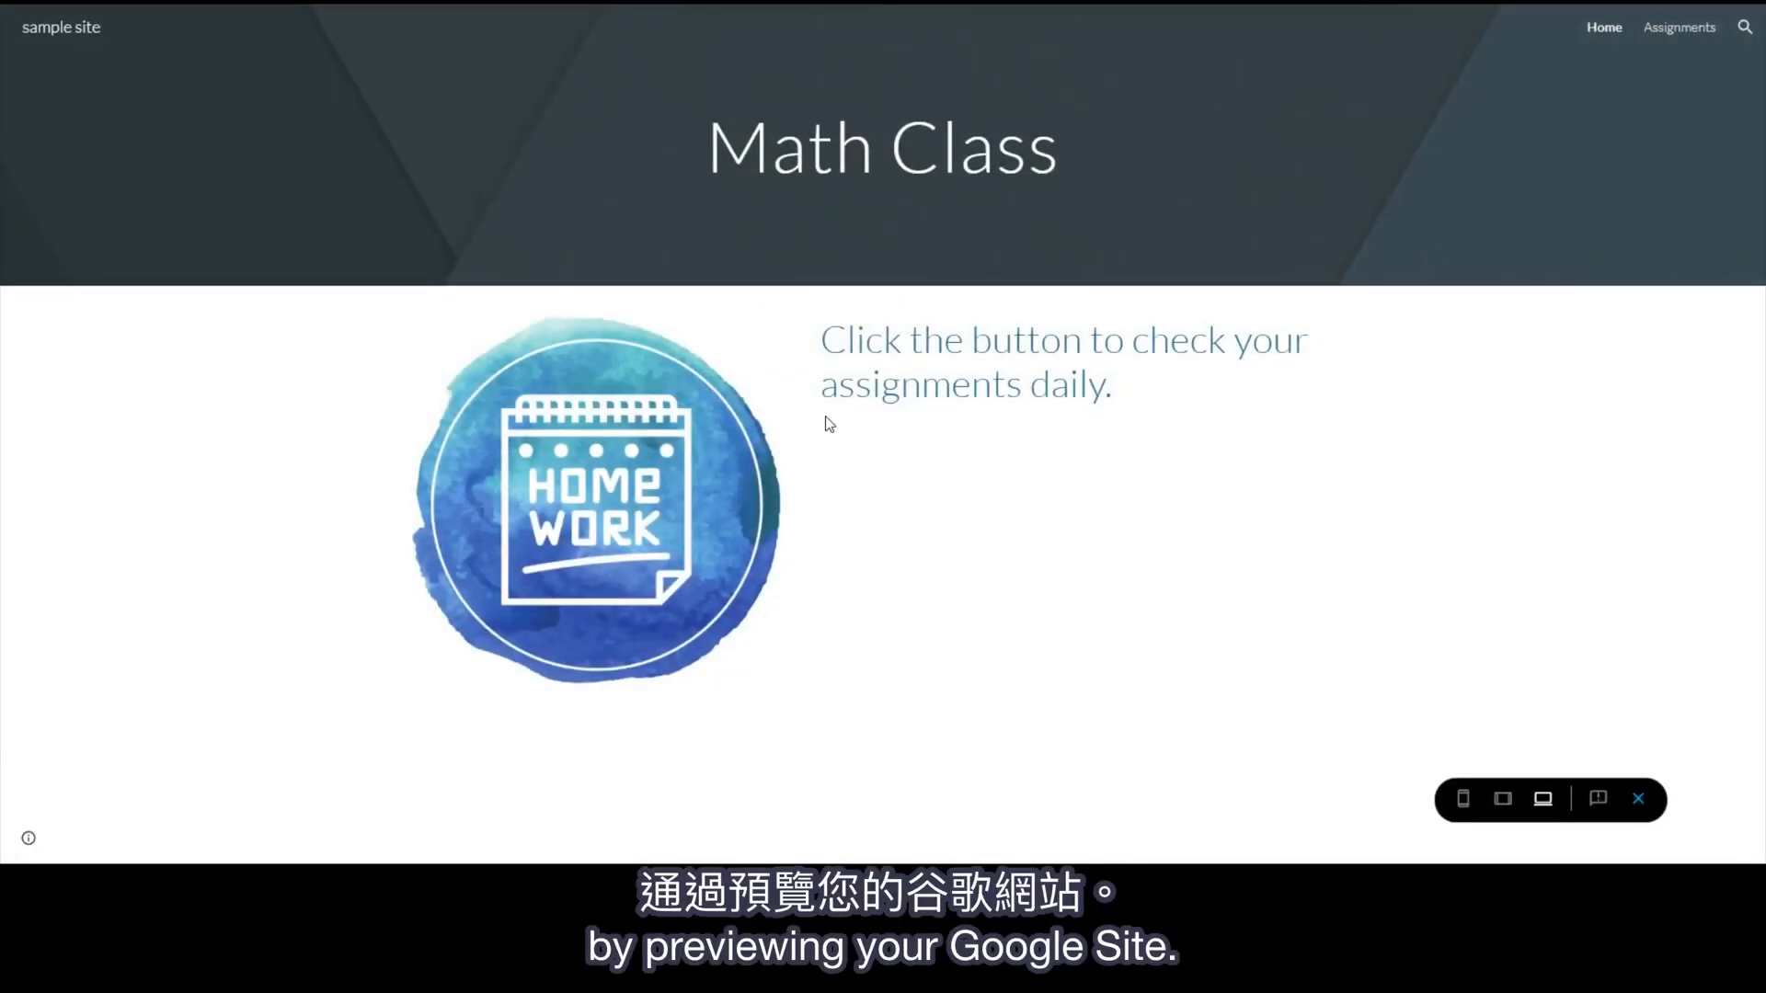
# Step: Confirm in preview that the HOMEWORK image leads to the Assignments page
pyautogui.click(582, 504)
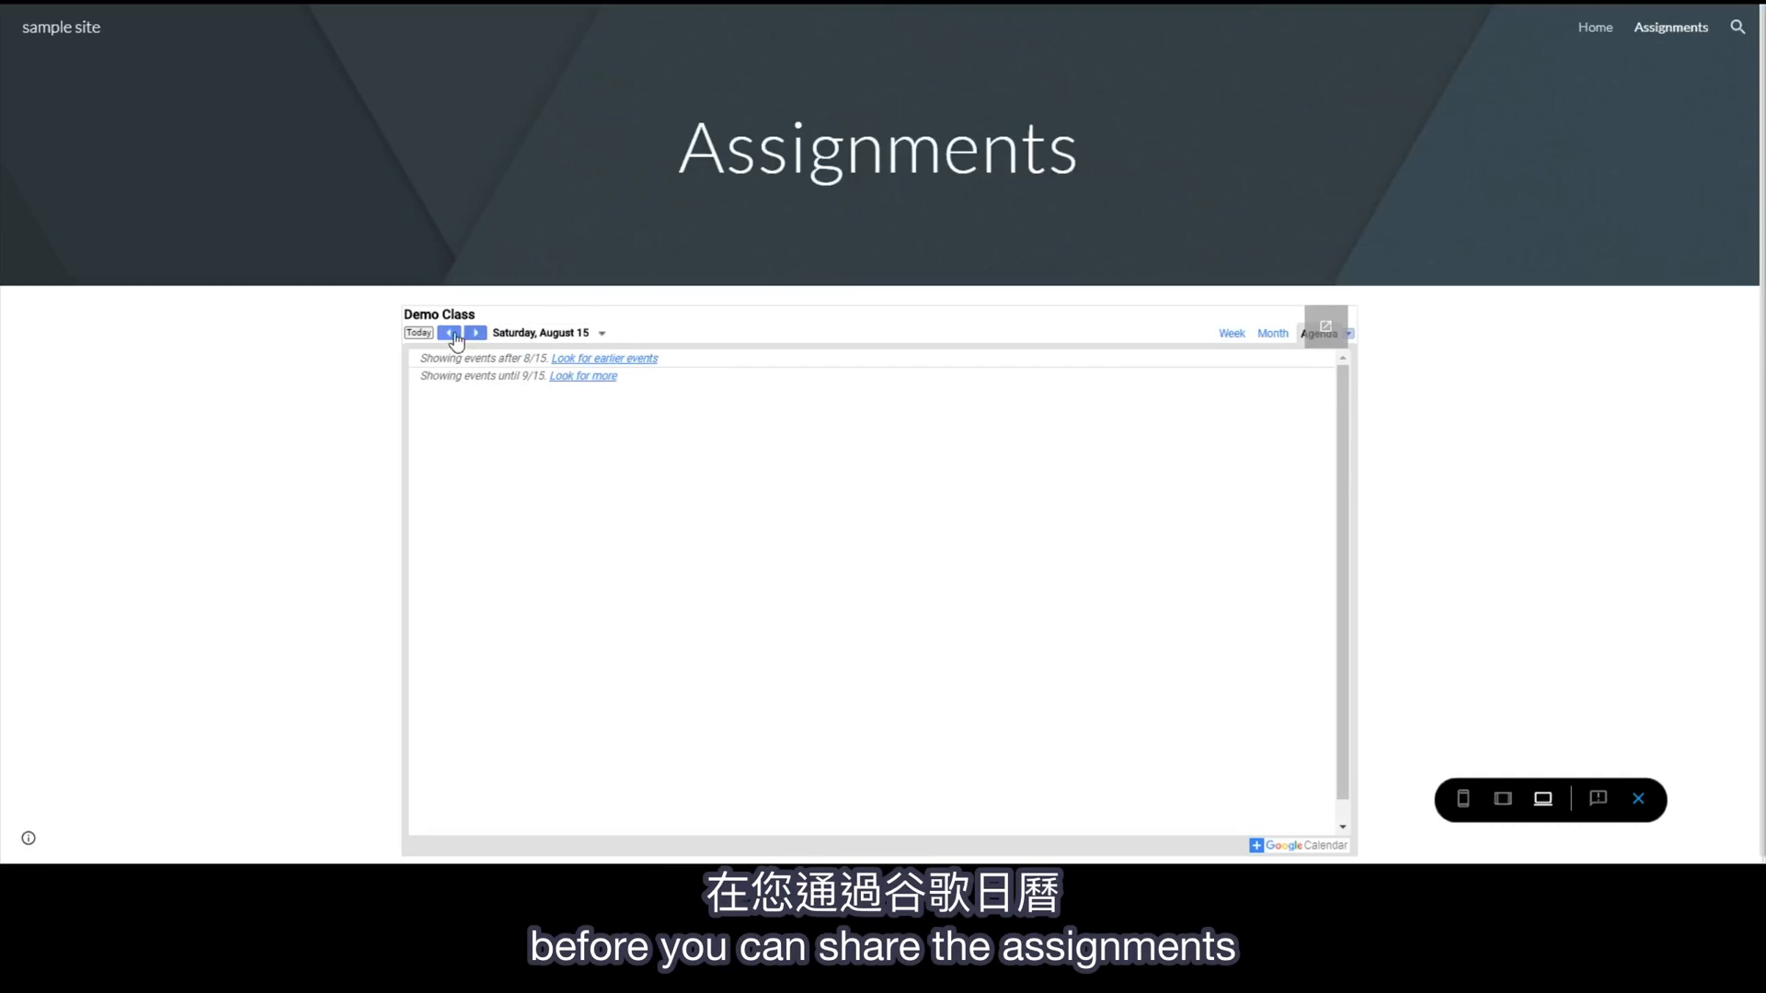
pyautogui.click(571, 331)
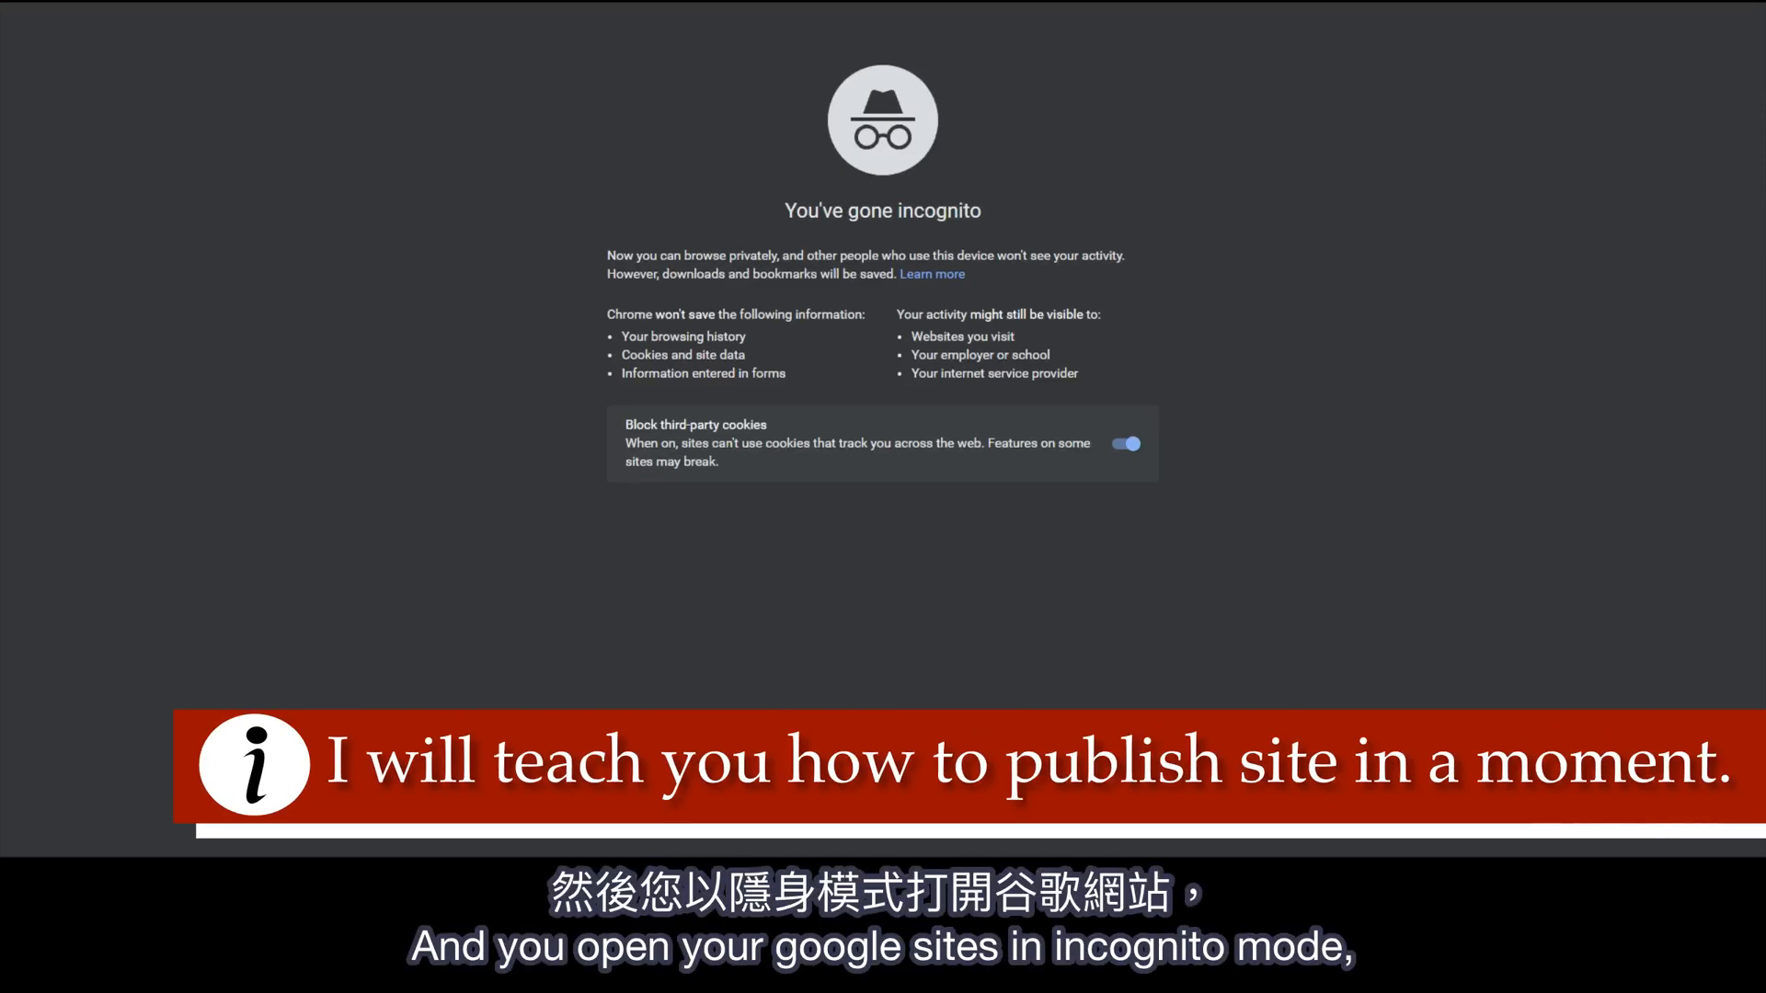
# Step: Load the site from the pasted bit.ly link in incognito and check the Assignments calendar
pyautogui.write('https://bit.ly/2DYEA4h')
pyautogui.press('Return')
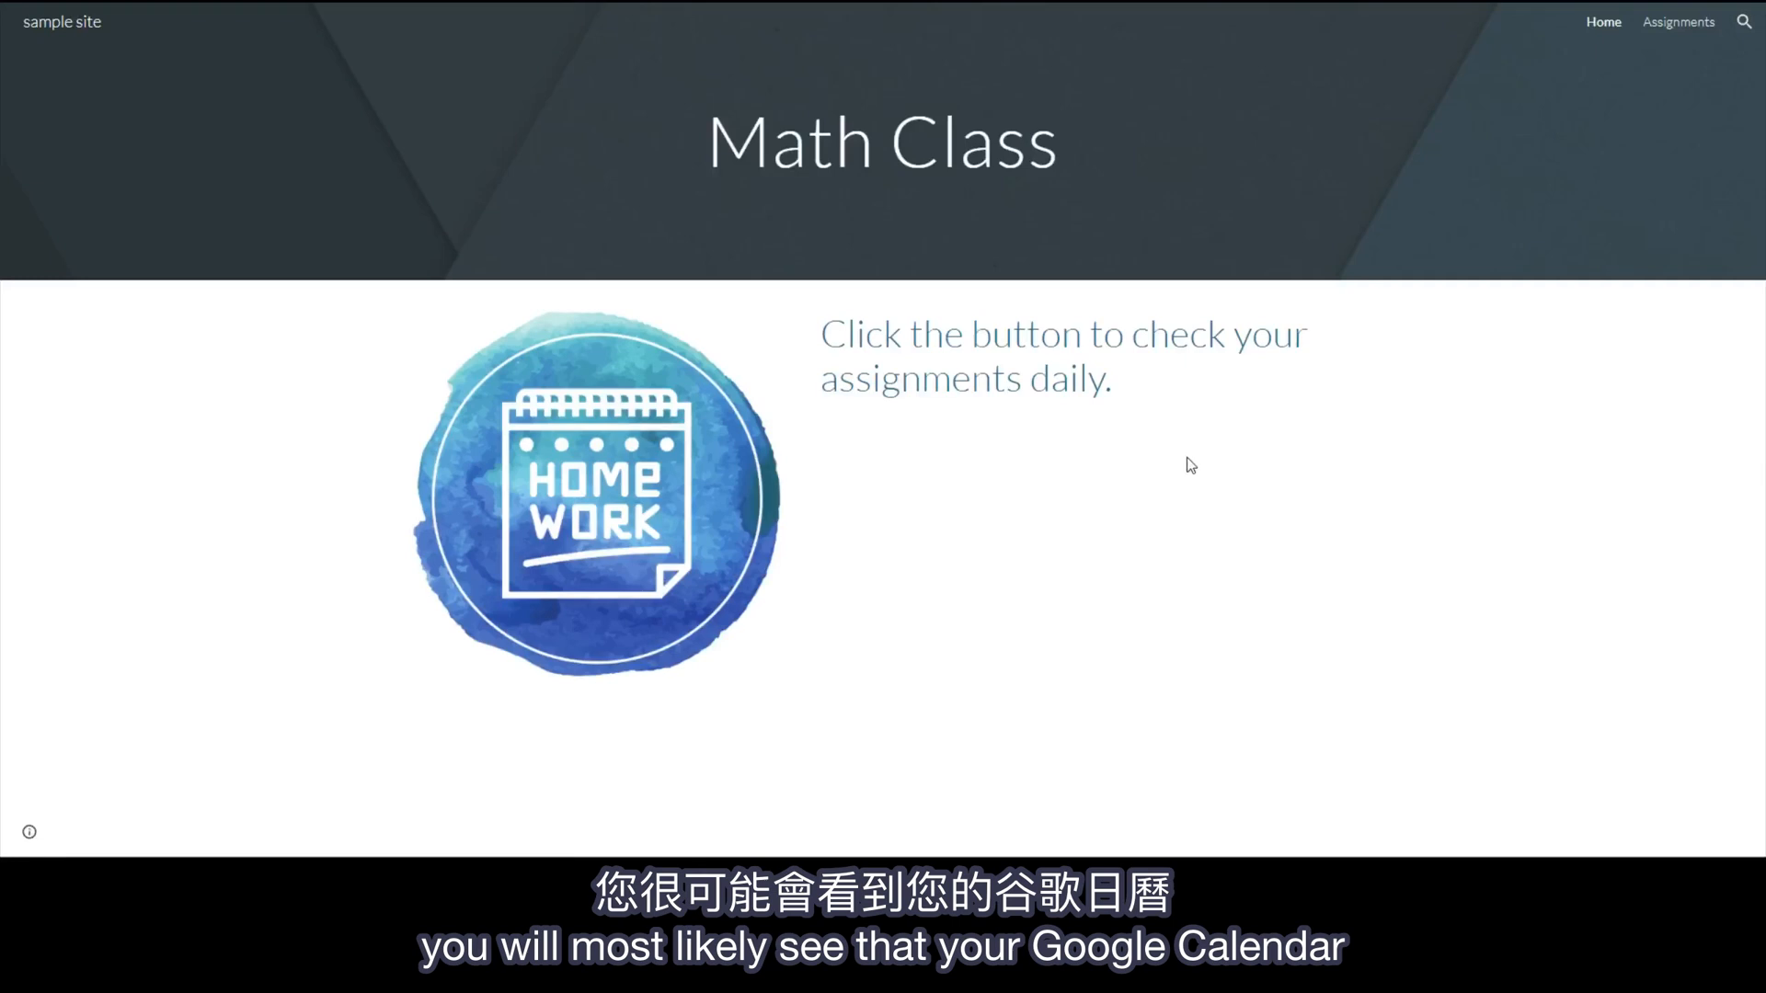
pyautogui.click(662, 507)
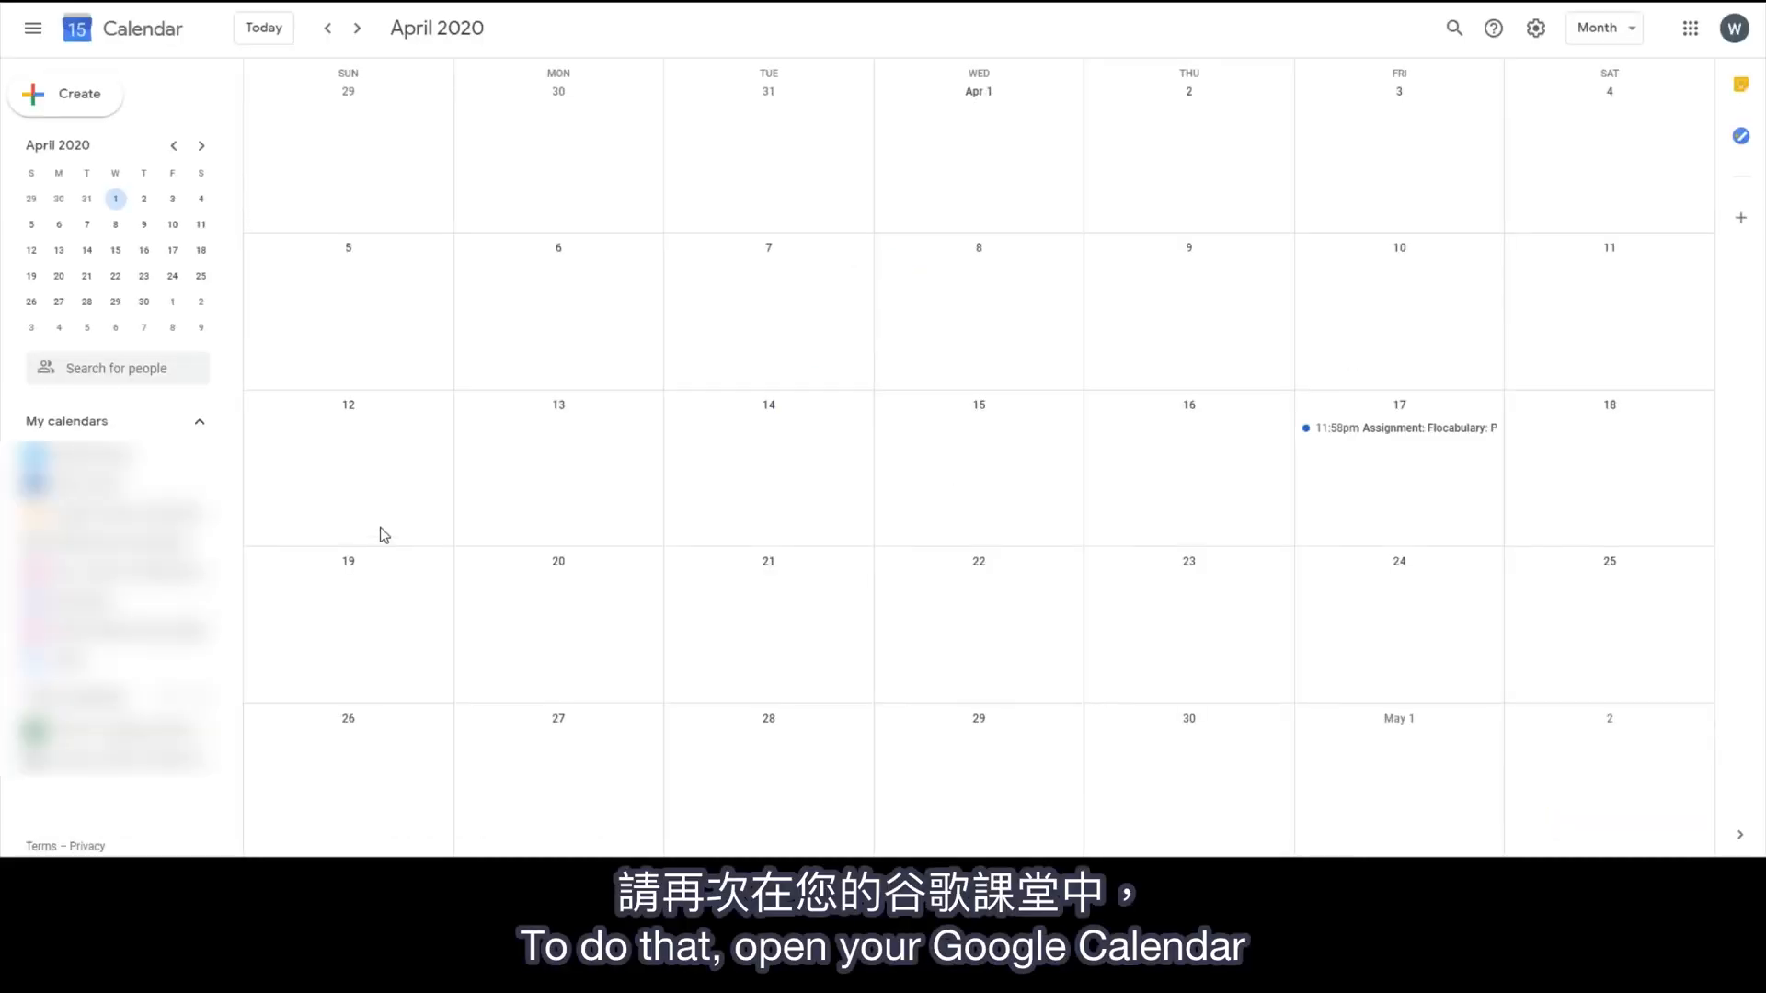
# Step: In Calendar settings, make the Demo Class calendar available to the public and confirm the warning
pyautogui.click(1536, 30)
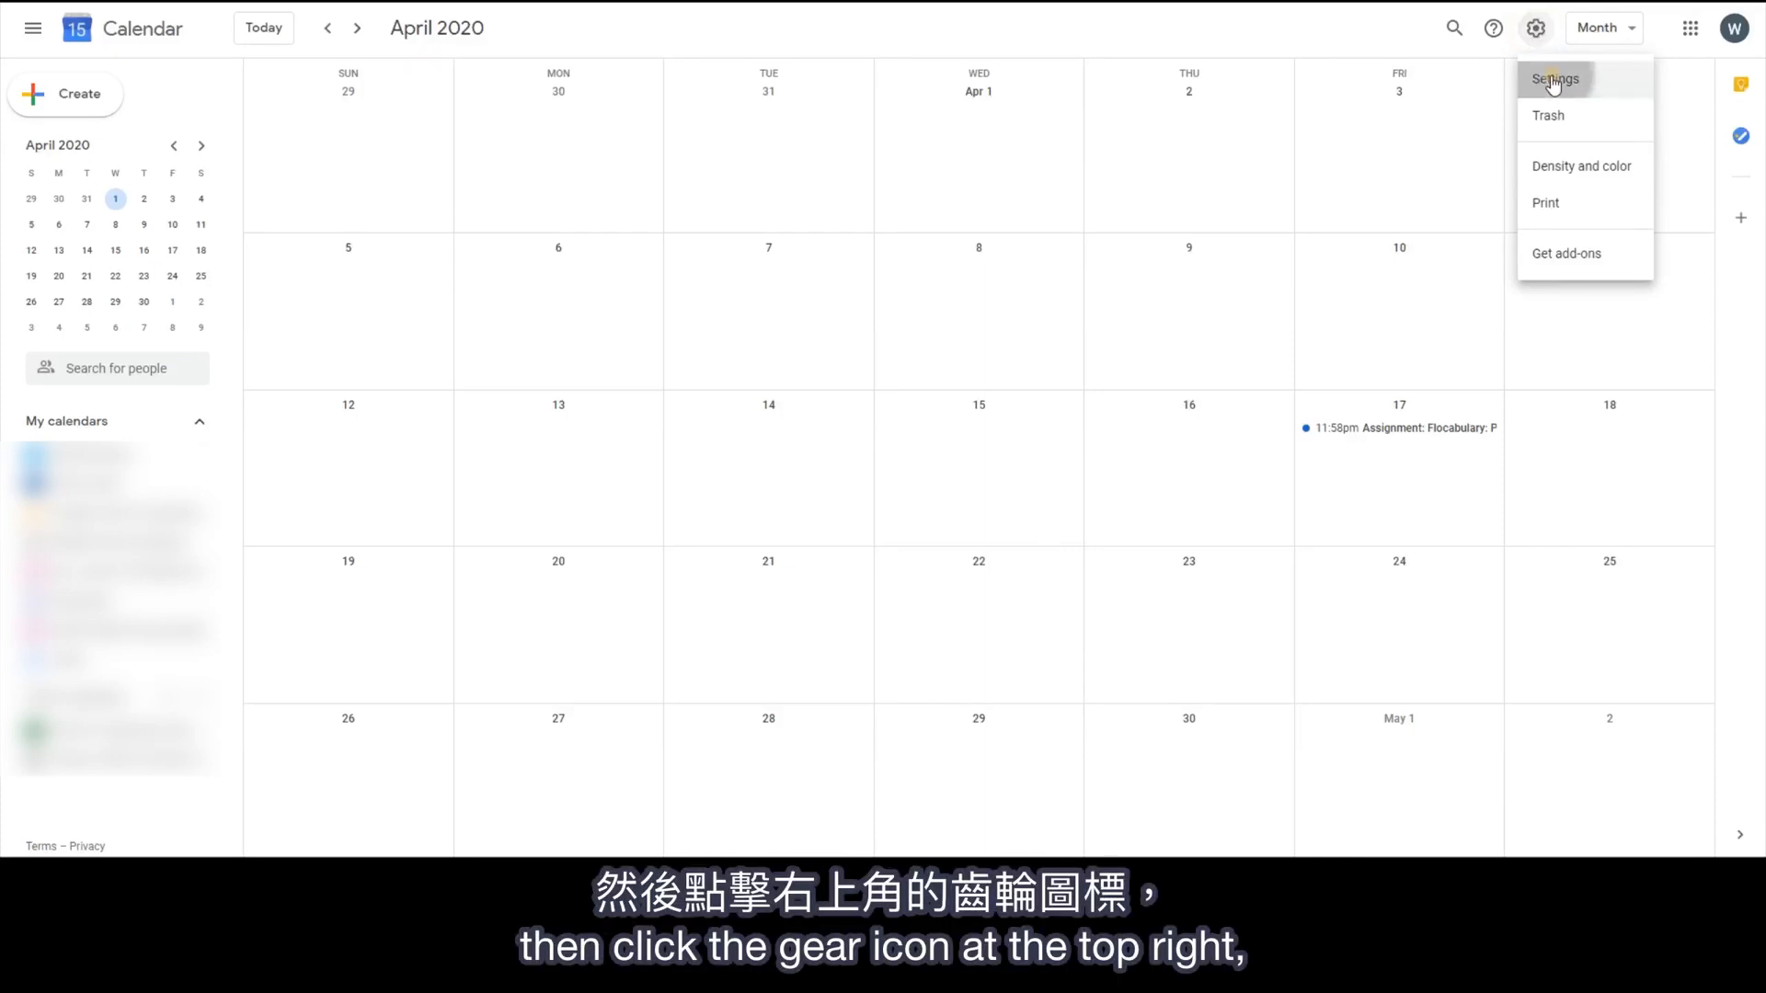
pyautogui.click(1555, 81)
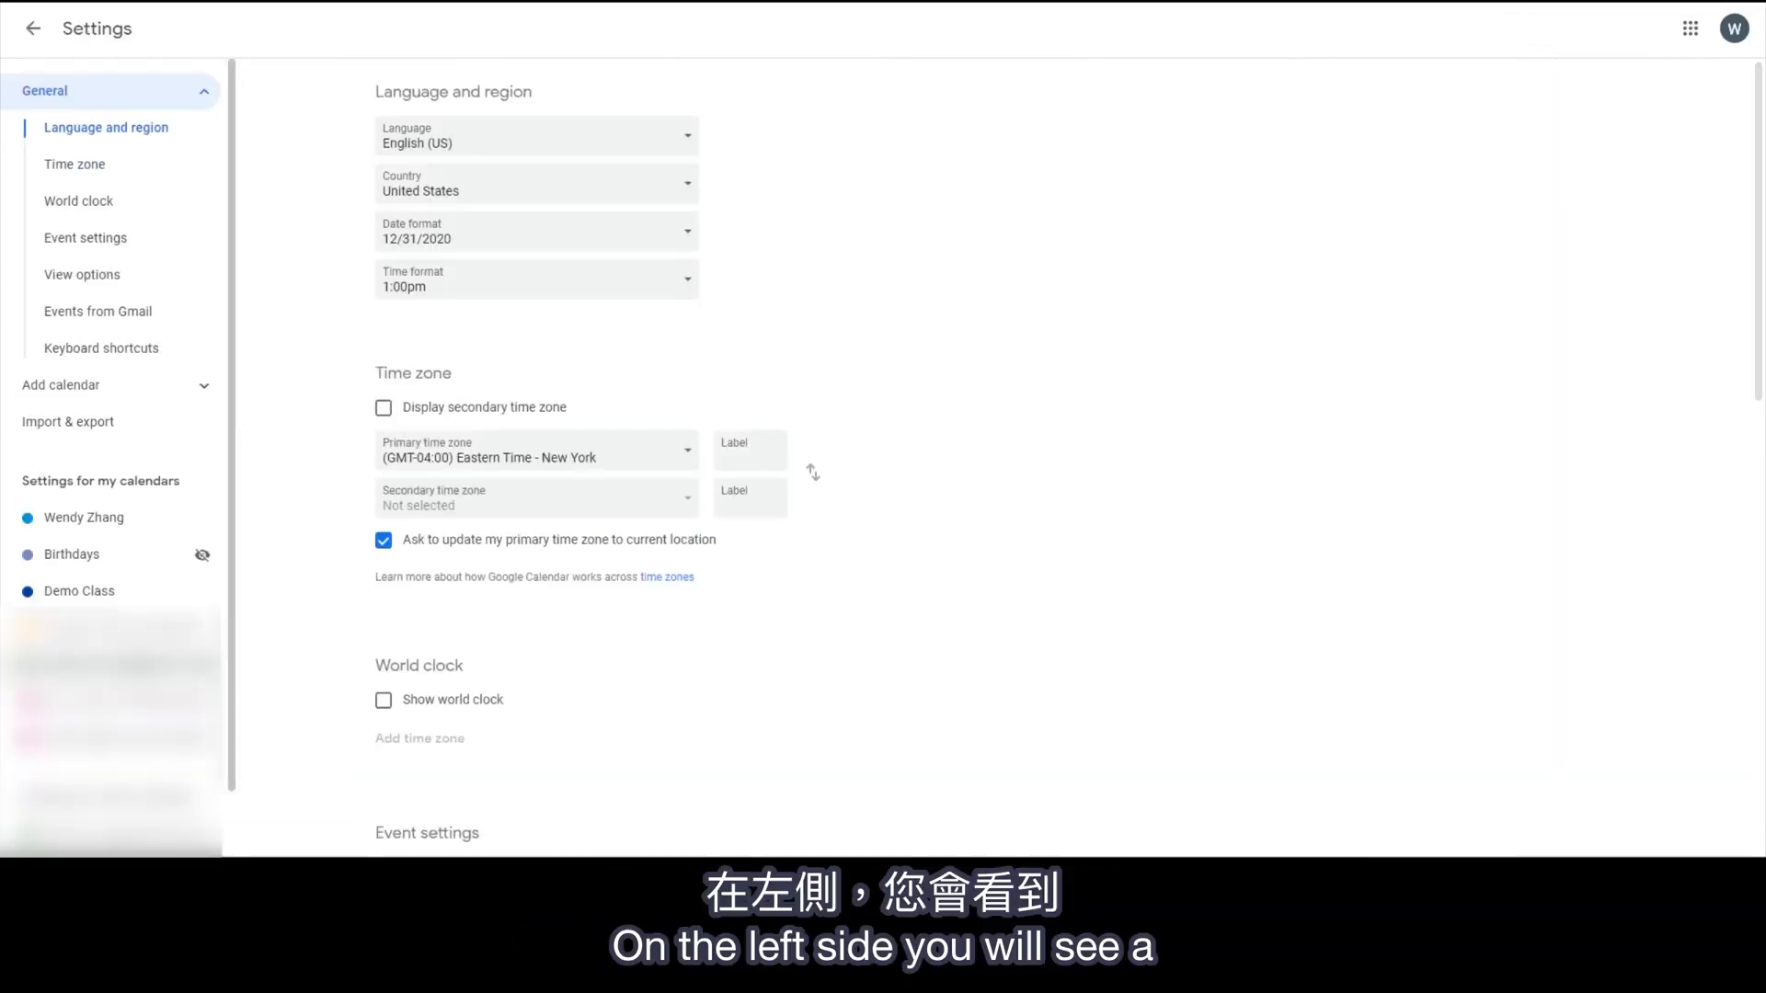
pyautogui.click(142, 600)
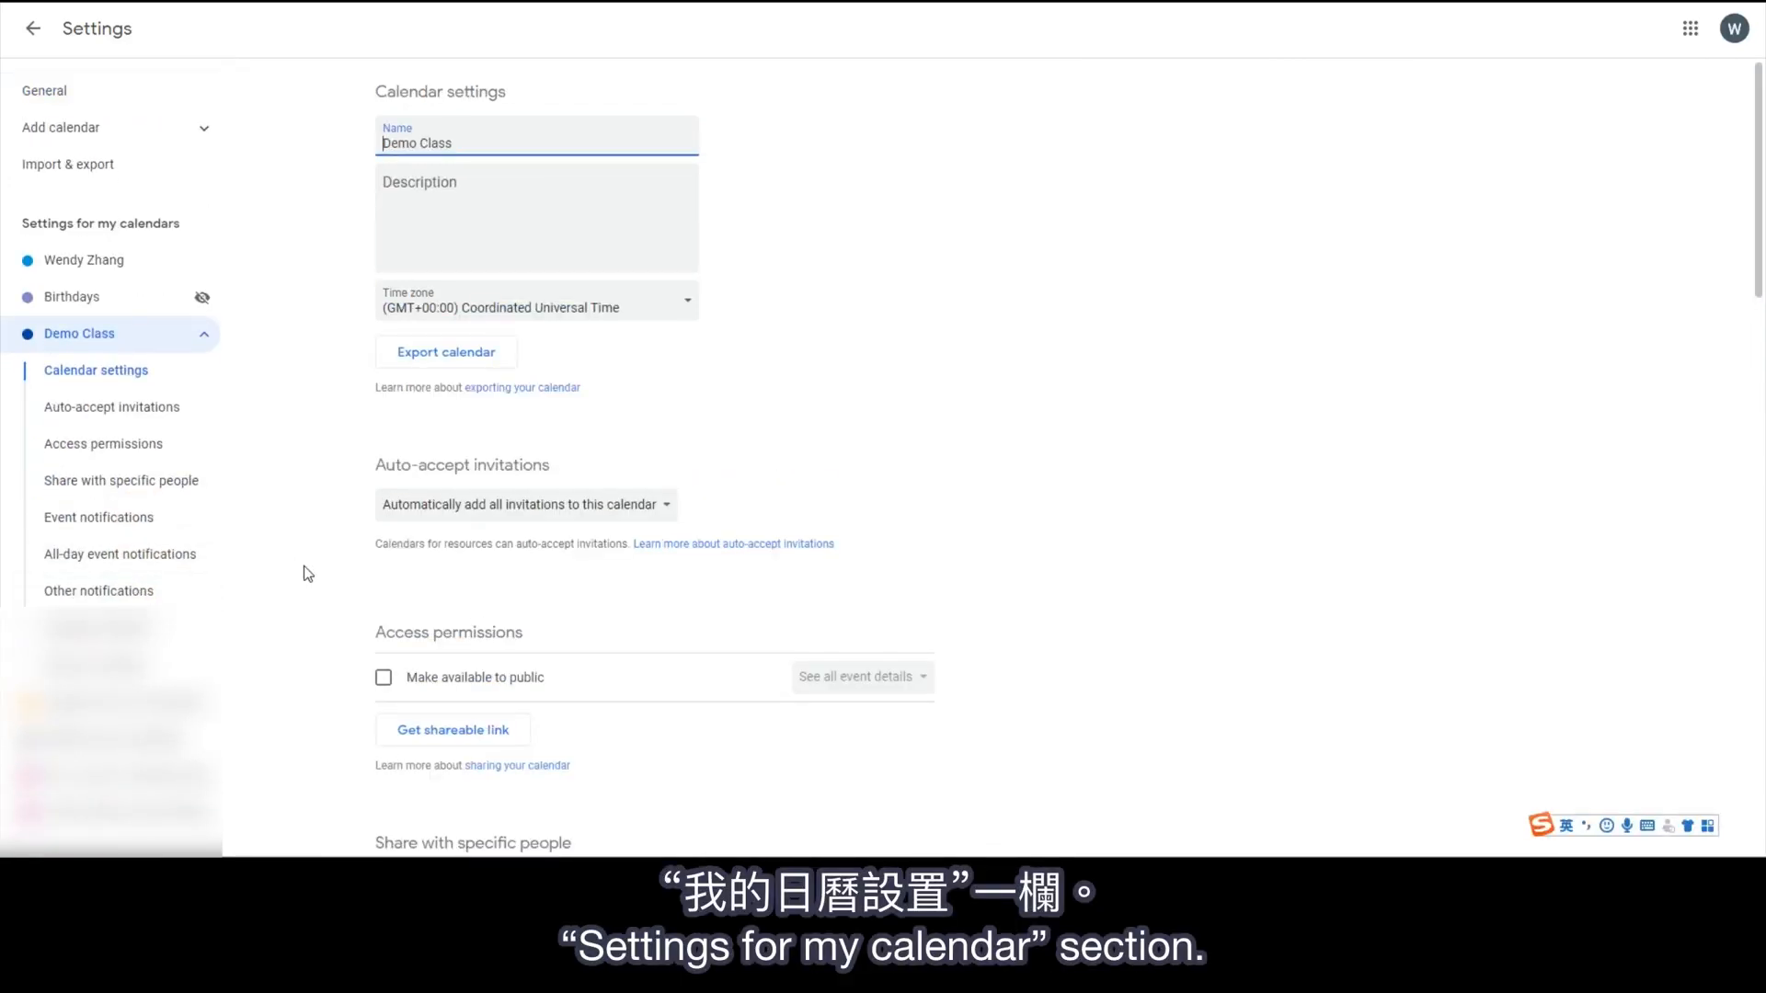
pyautogui.scroll(-1, 306, 572)
pyautogui.scroll(-1, 303, 572)
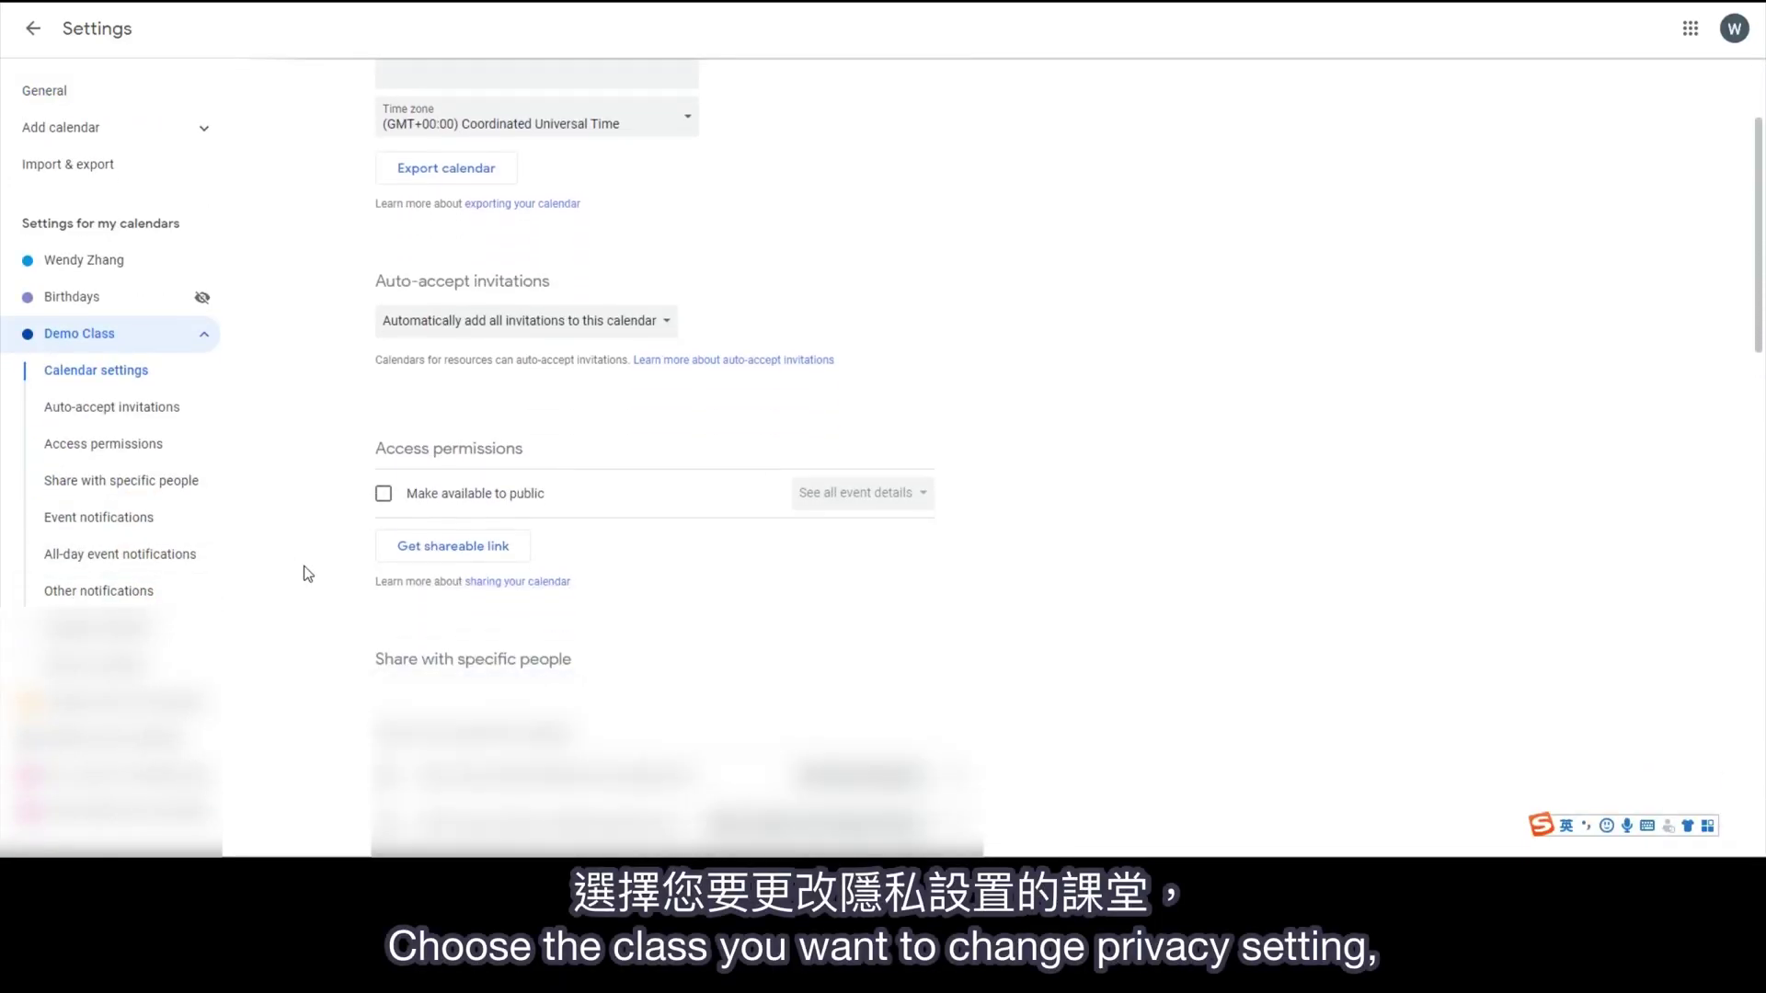
pyautogui.click(384, 495)
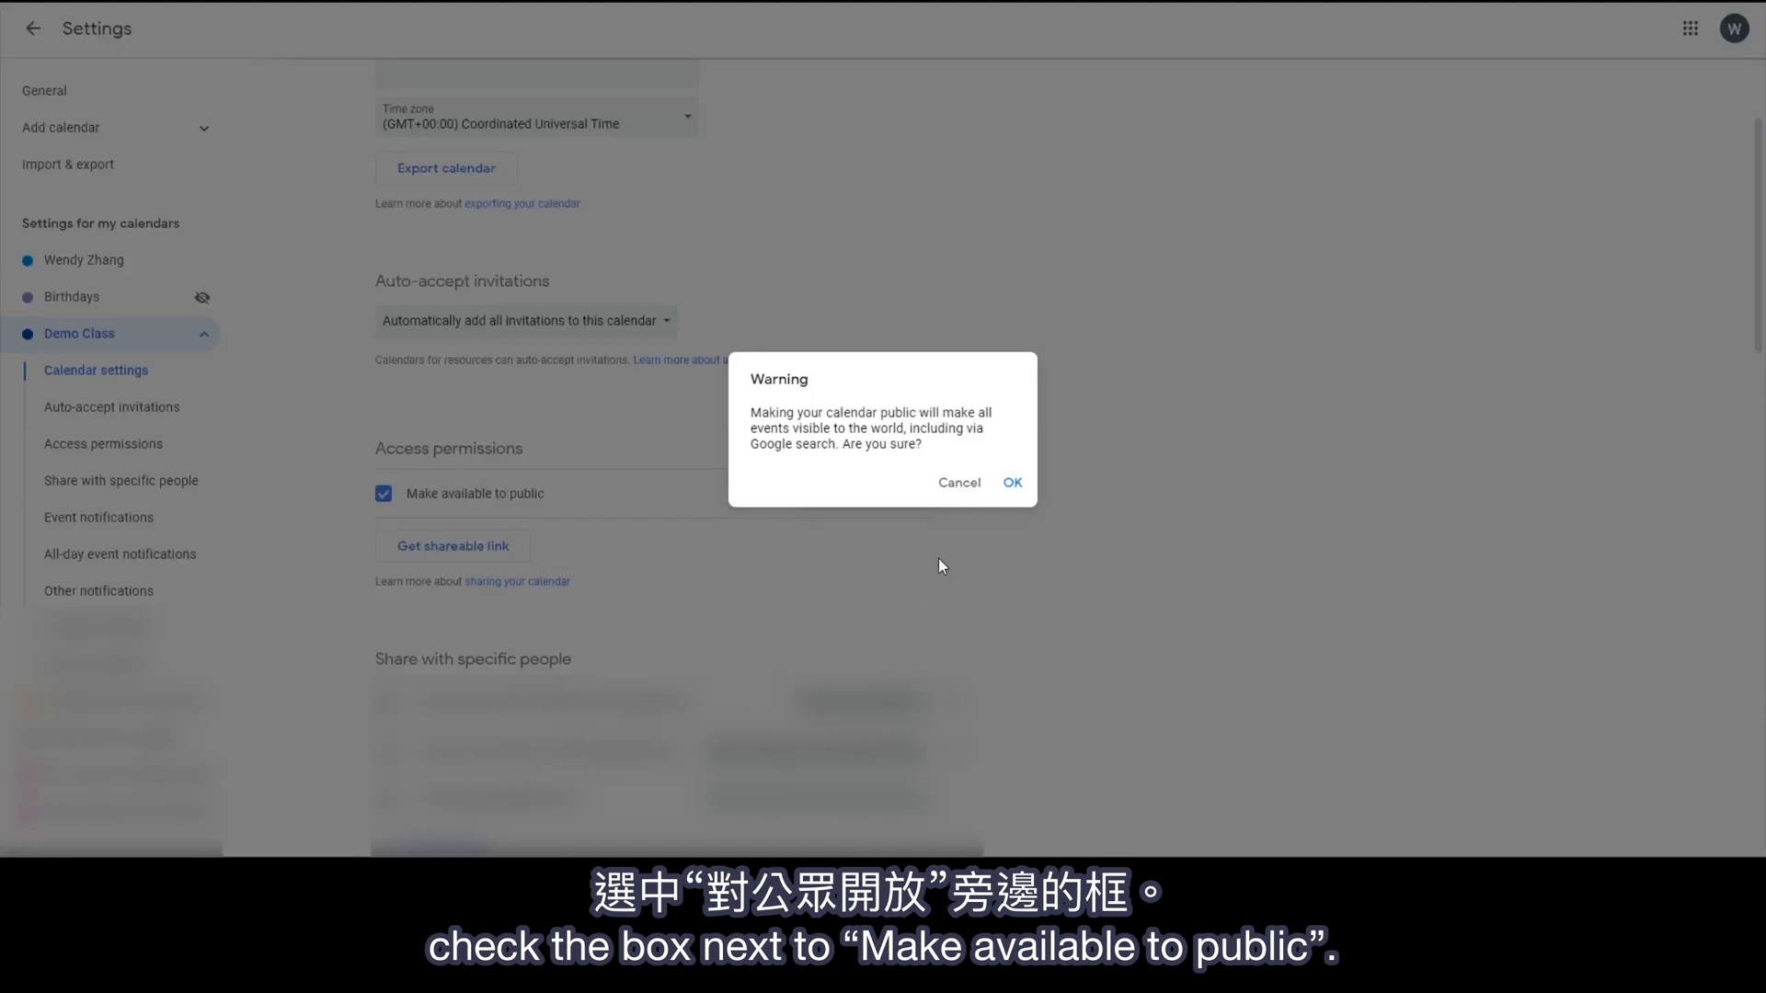
pyautogui.click(1014, 484)
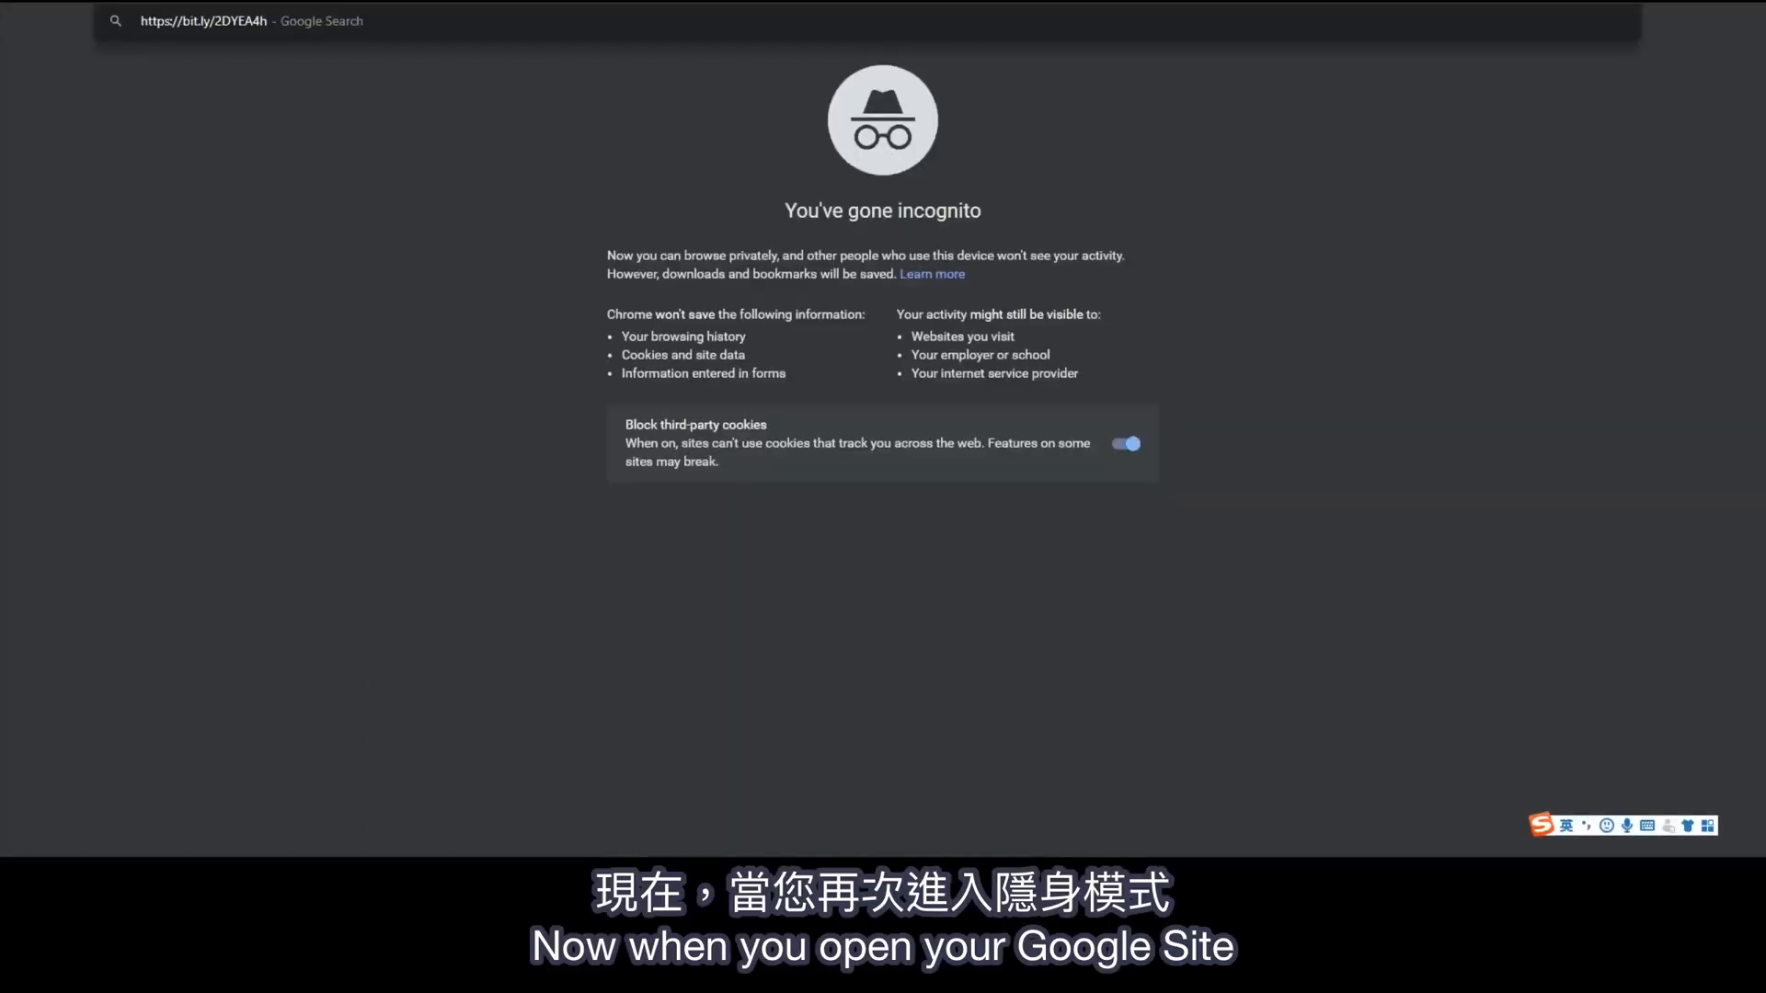
# Step: Load the short link logged out, reach Assignments via HOMEWORK, and show the calendar by month
pyautogui.press('Return')
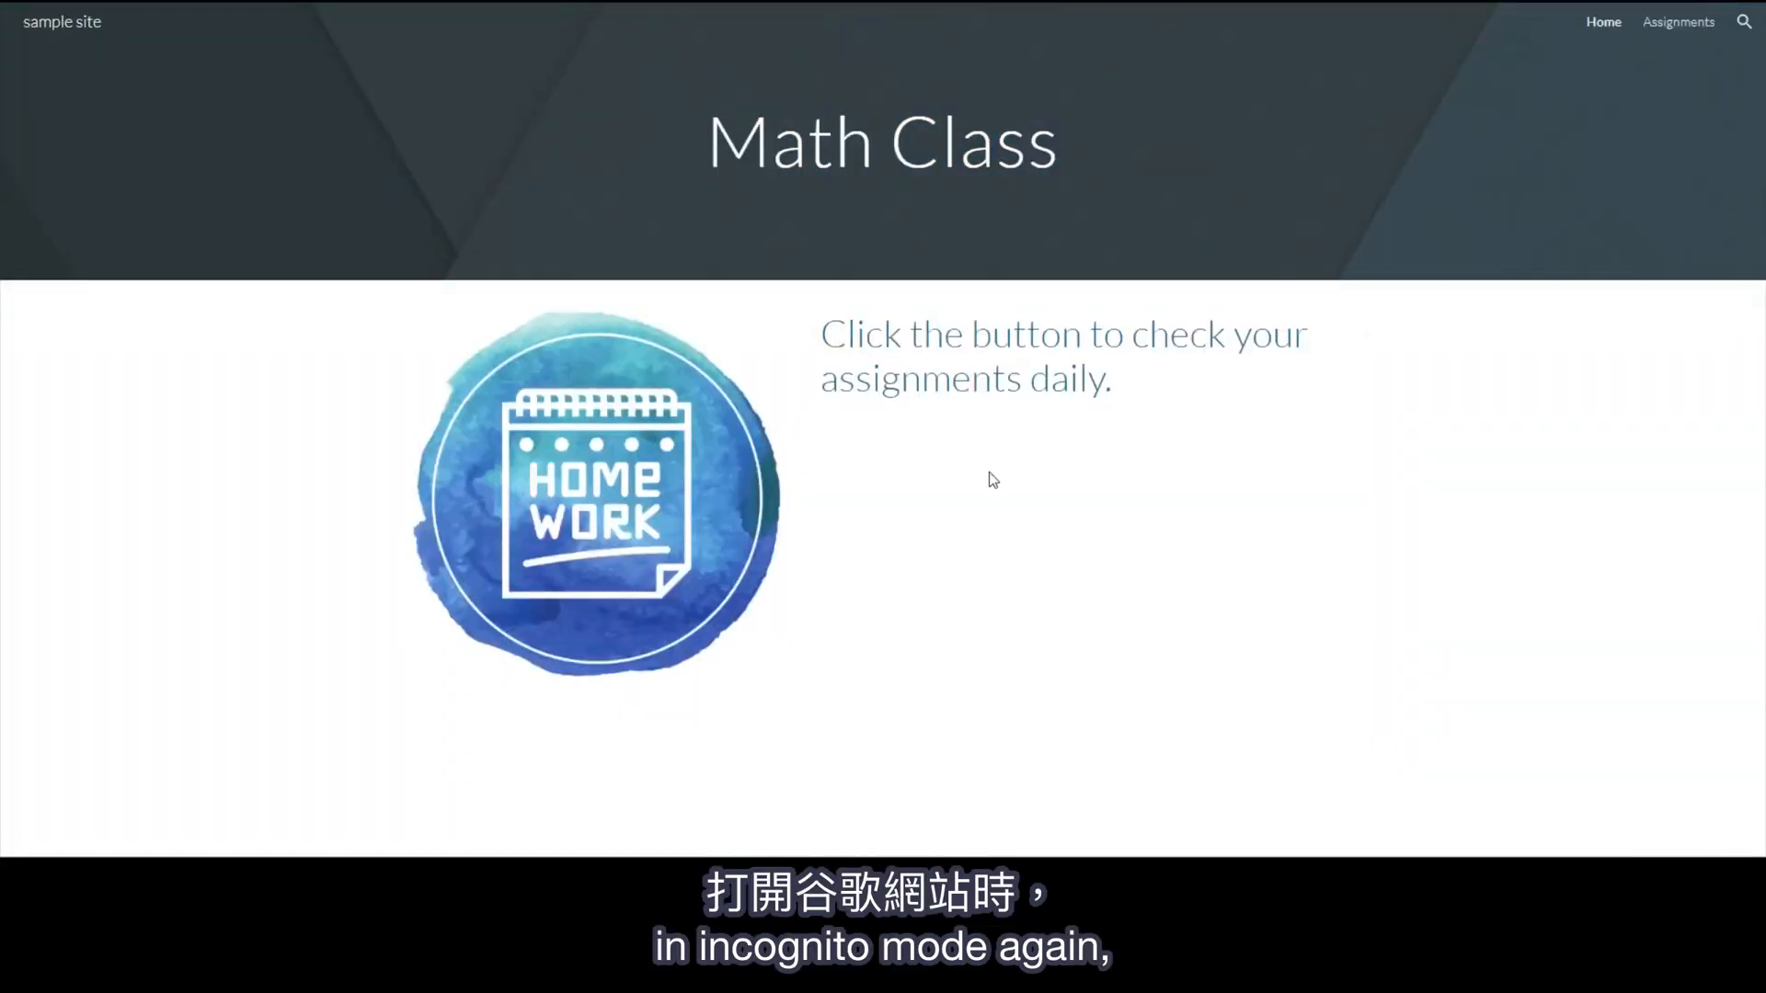
pyautogui.click(692, 517)
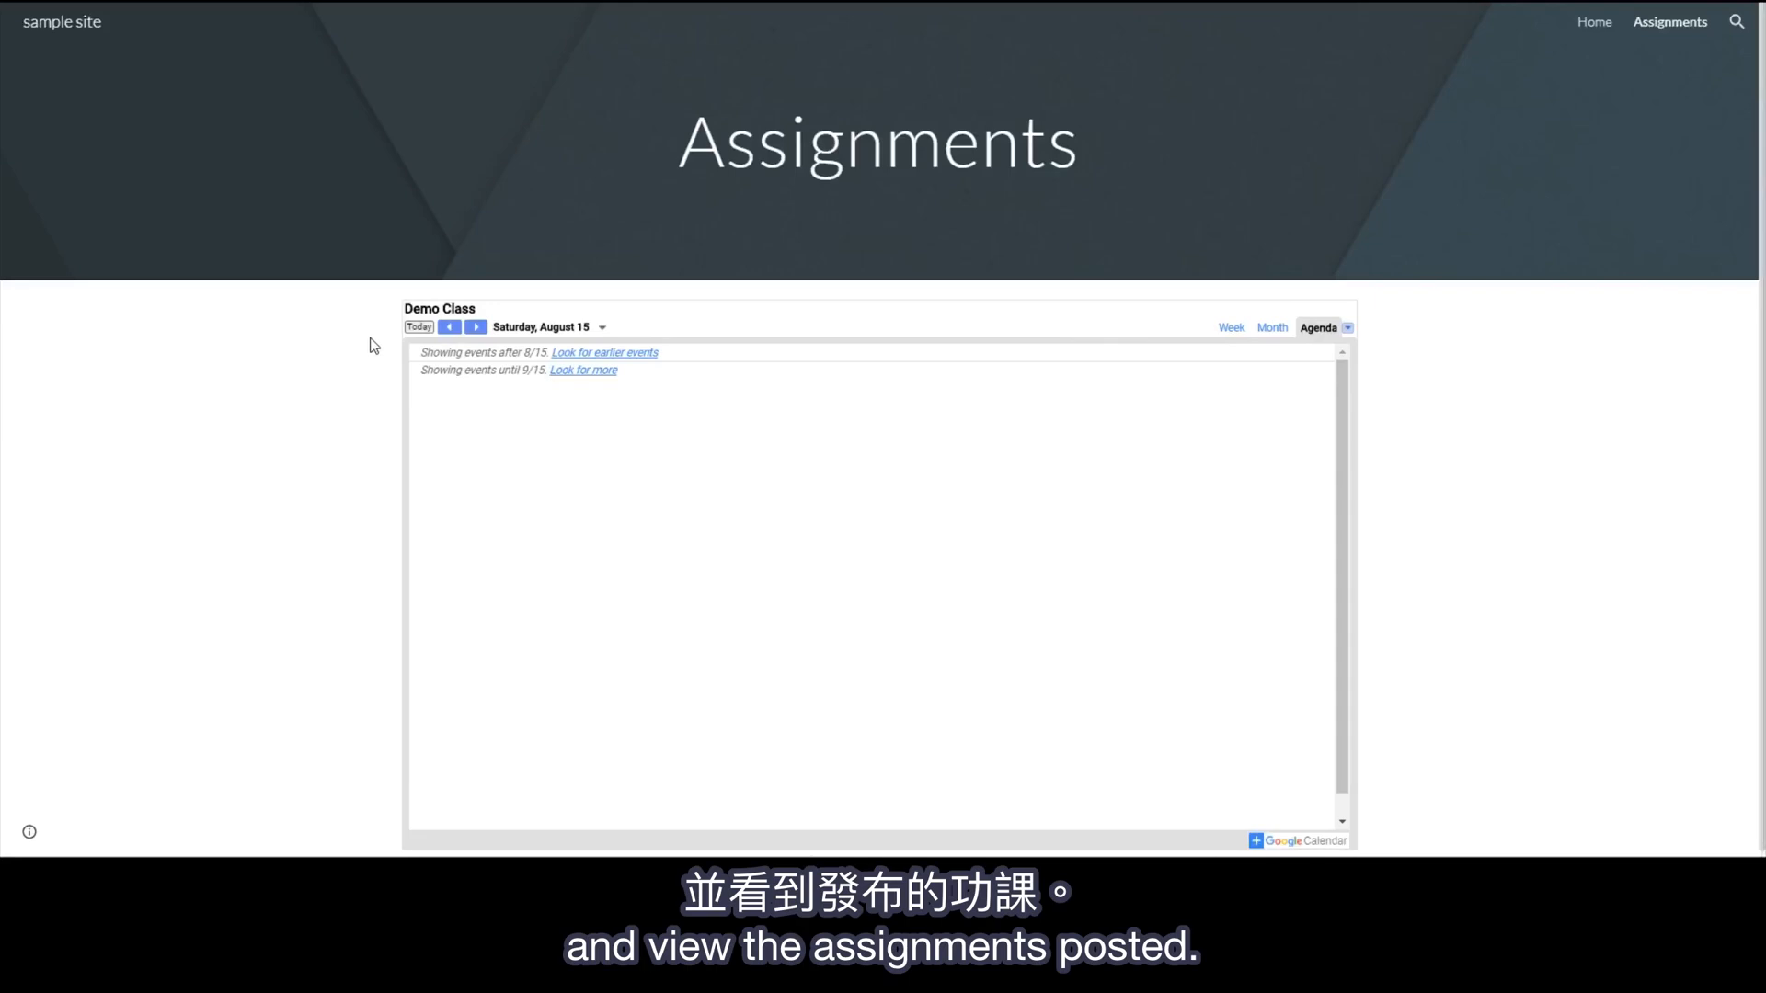
pyautogui.moveTo(879, 572)
pyautogui.click(1269, 329)
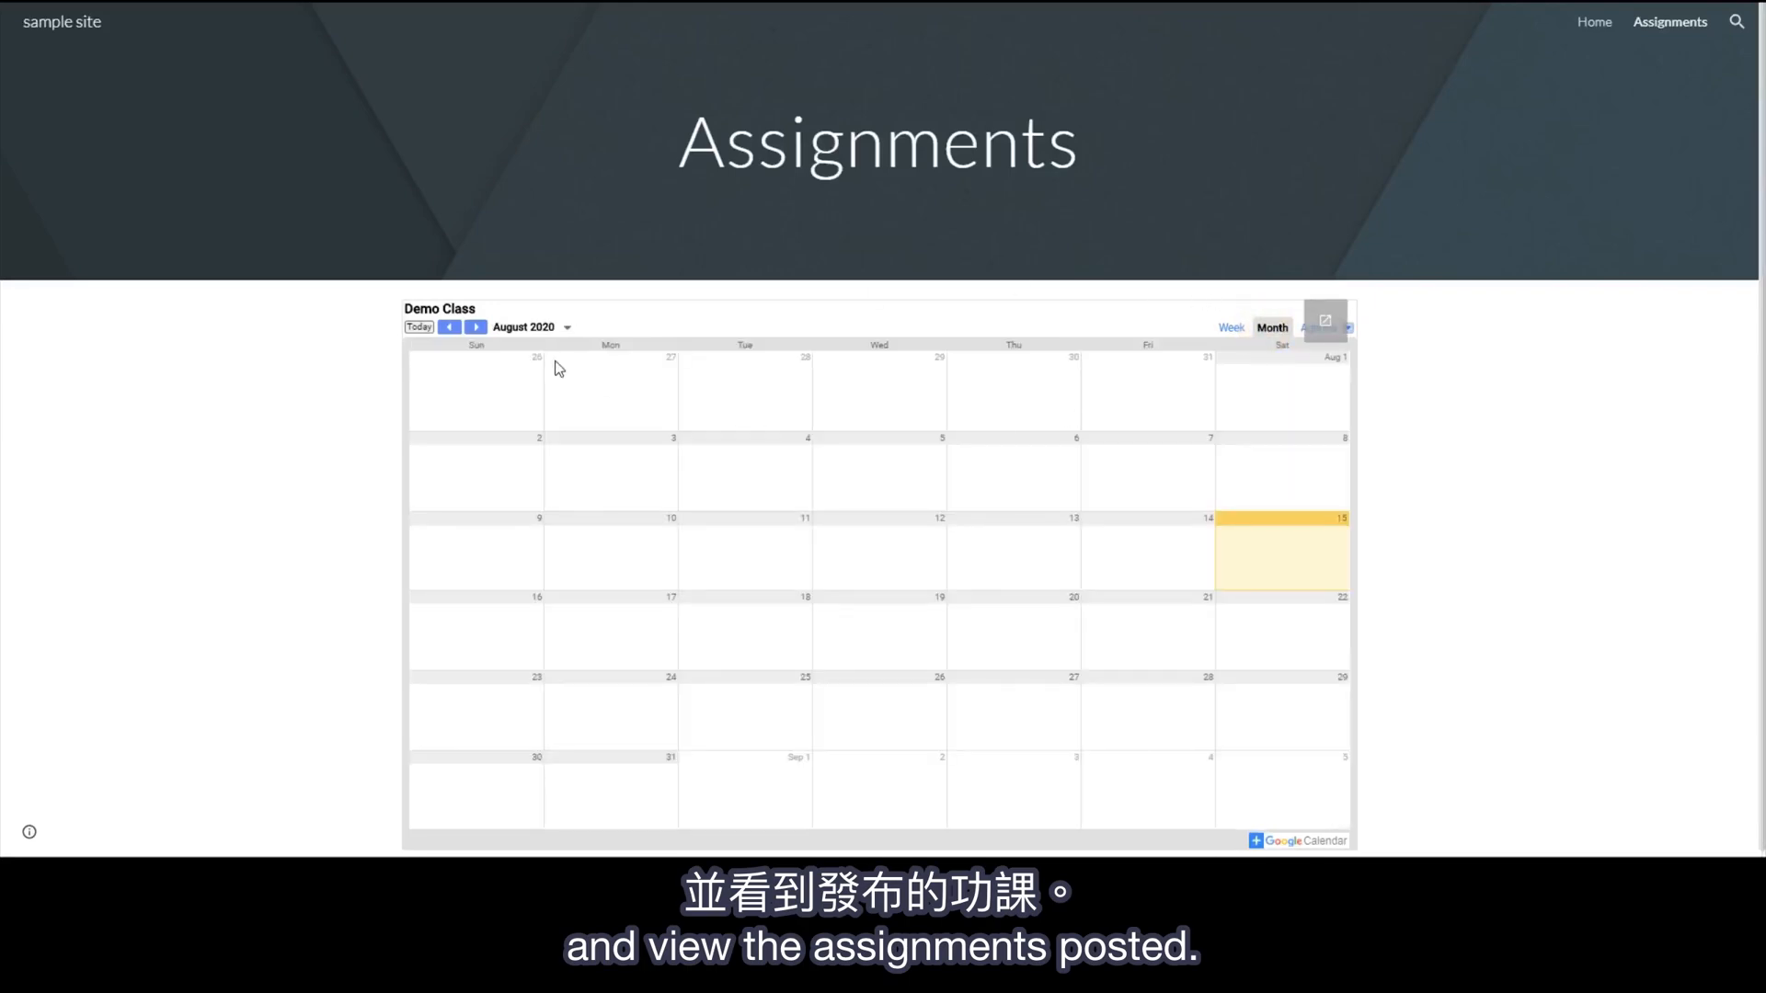
# Step: Go back to April and view the April 17 Flocabulary assignment details
pyautogui.click(448, 328)
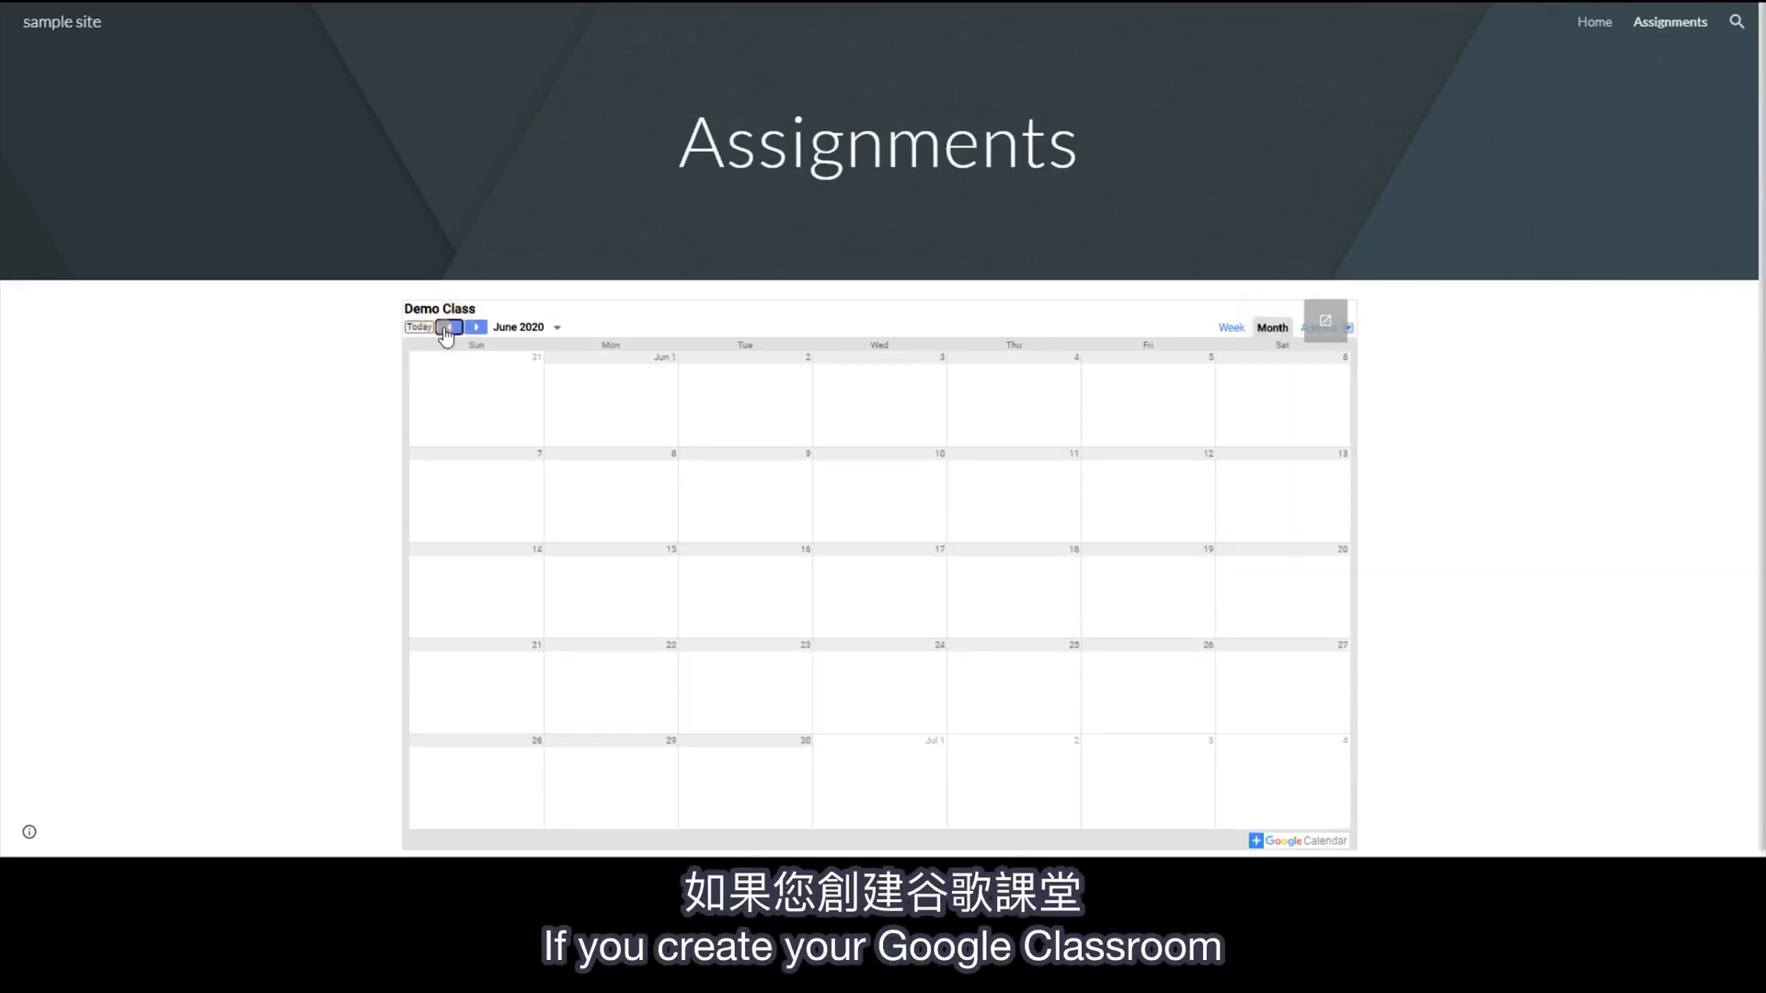
pyautogui.click(449, 328)
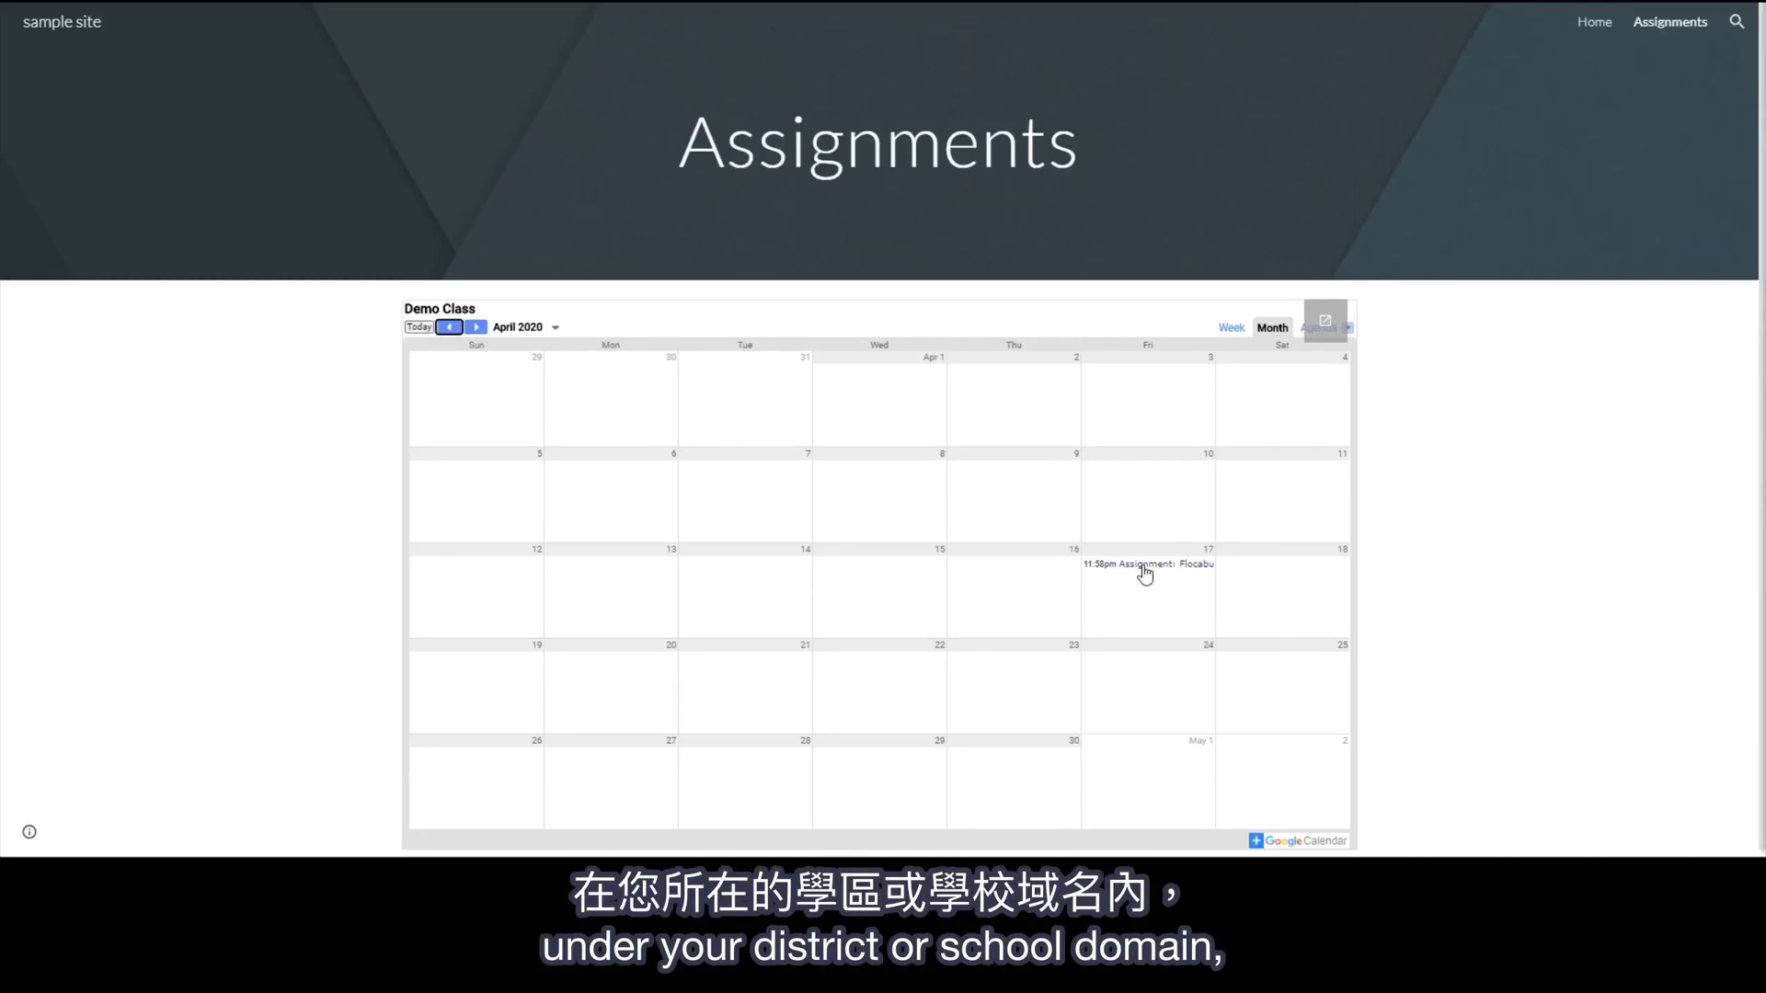
pyautogui.click(1145, 566)
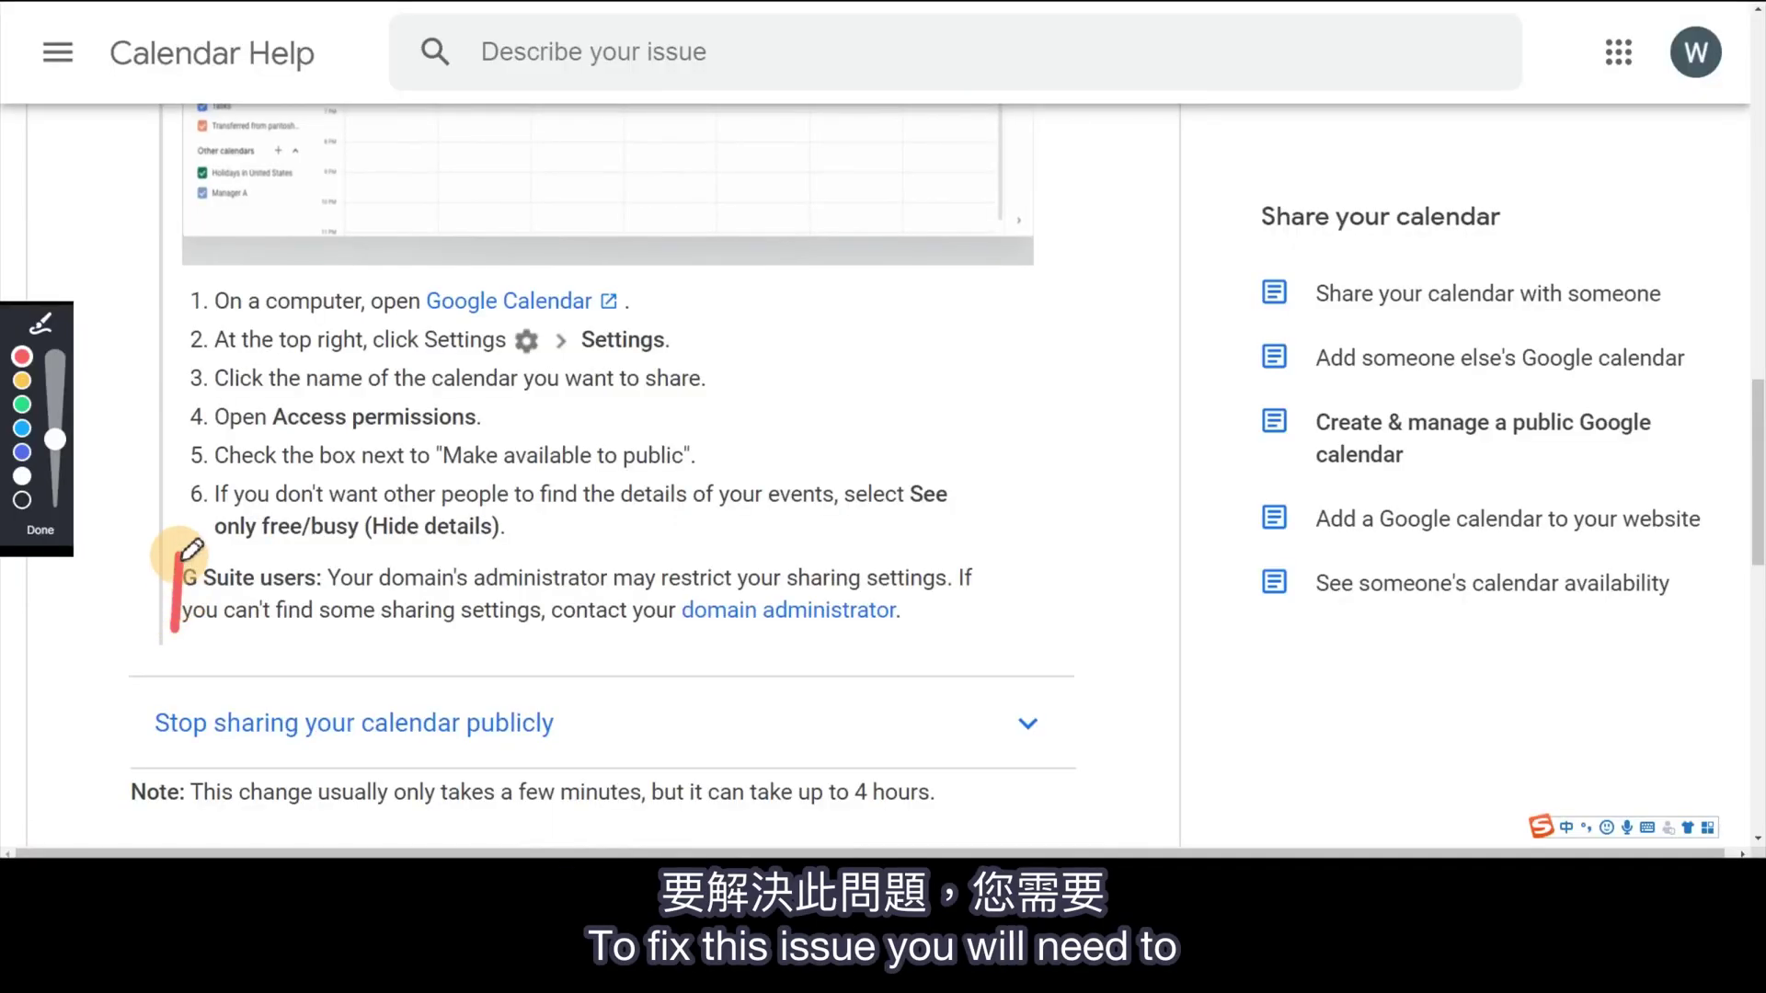
pyautogui.moveTo(175, 629); pyautogui.dragTo(366, 558)
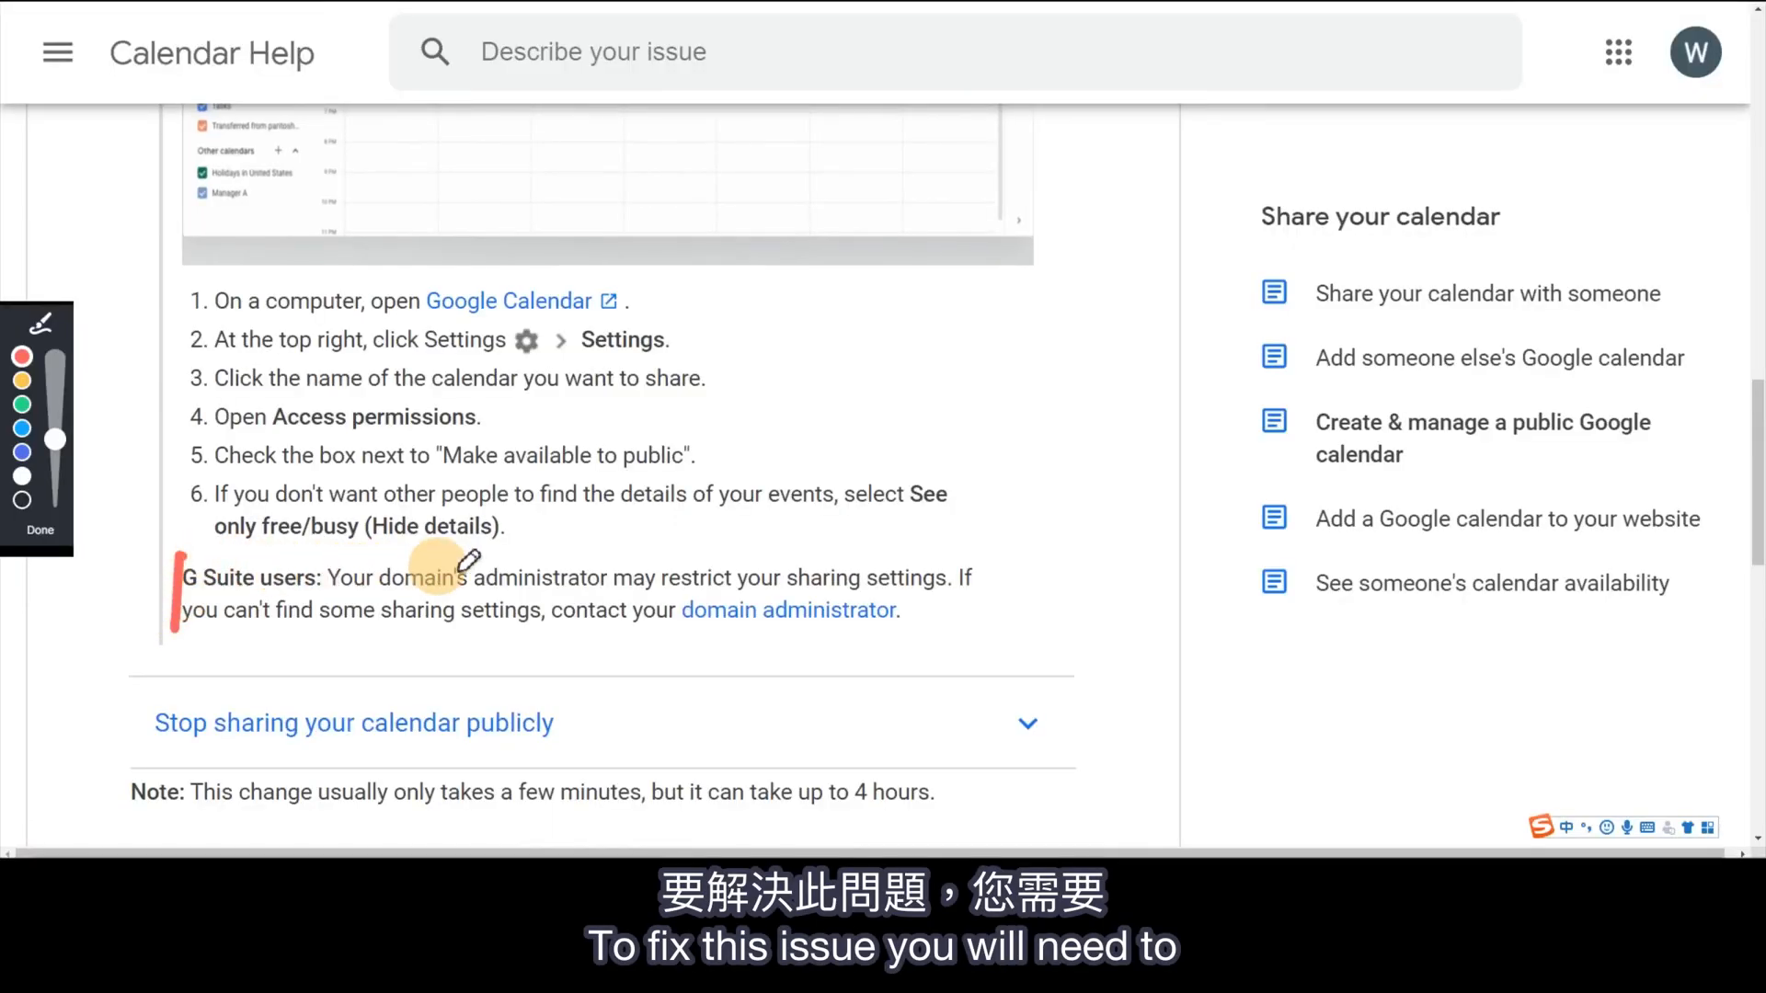
pyautogui.moveTo(749, 552)
pyautogui.mouseDown()
pyautogui.moveTo(1017, 540)
pyautogui.moveTo(997, 622)
pyautogui.moveTo(177, 629)
pyautogui.mouseUp()
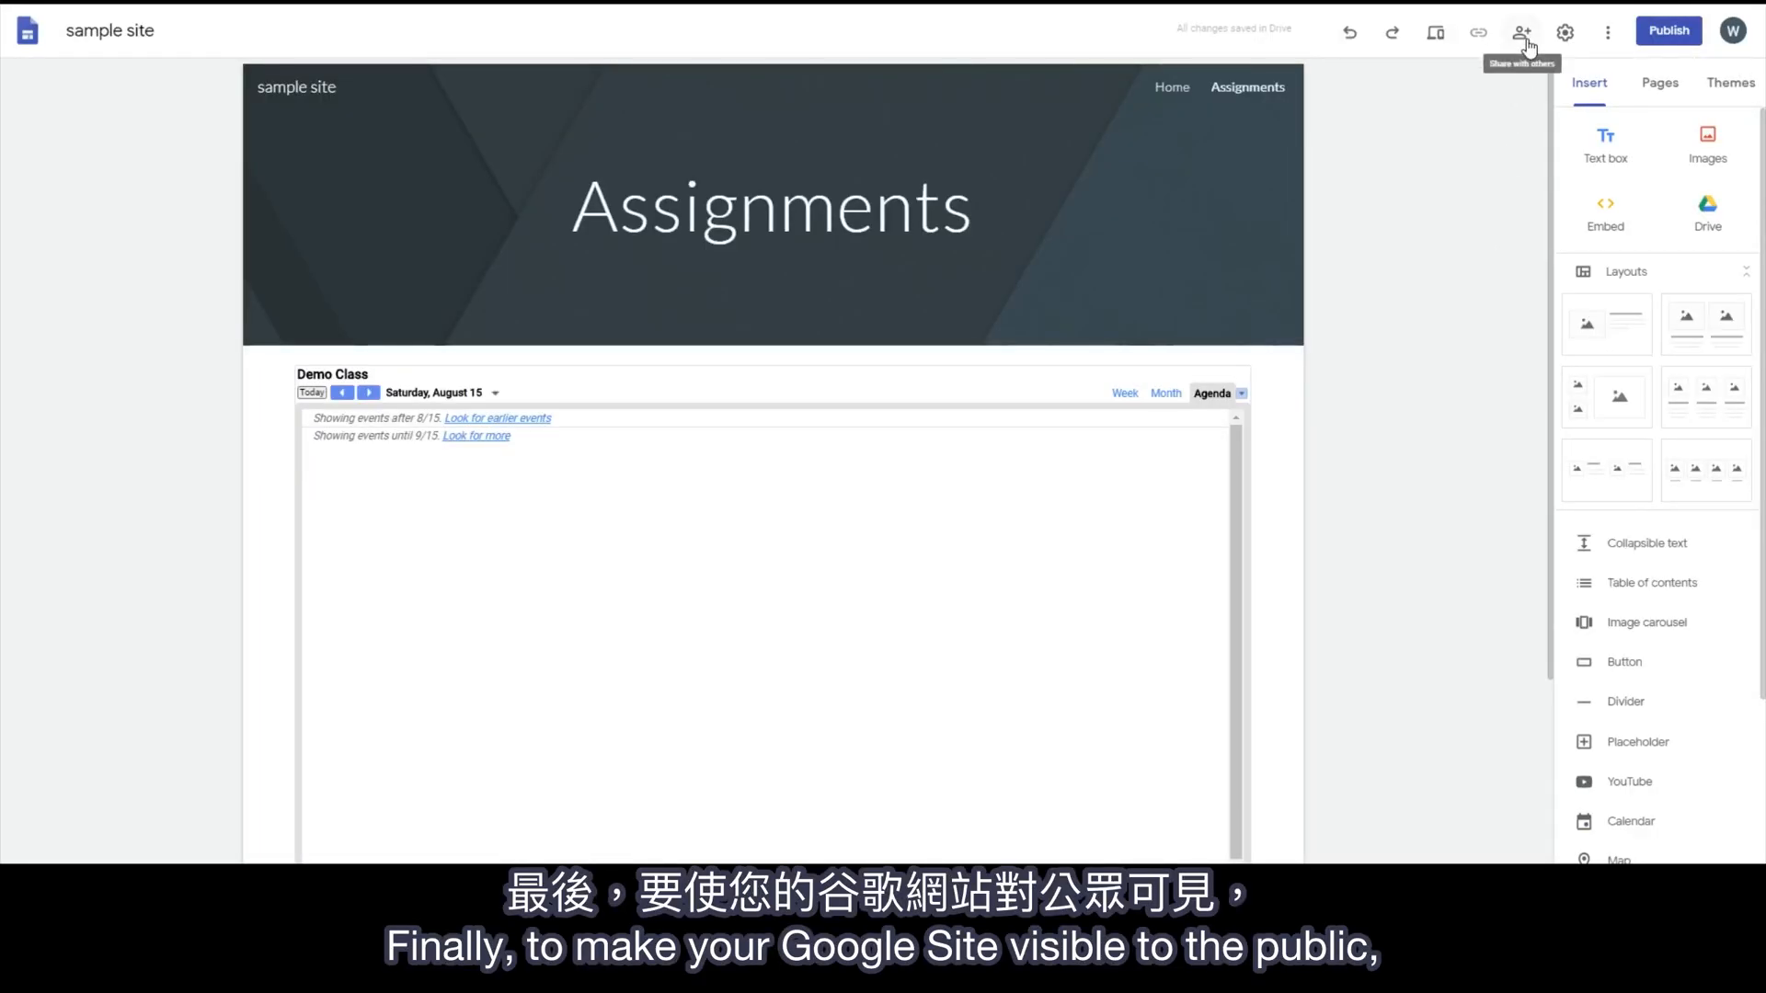
# Step: Start publishing with web address mszsamplesites and manage who can view the site
pyautogui.click(1667, 41)
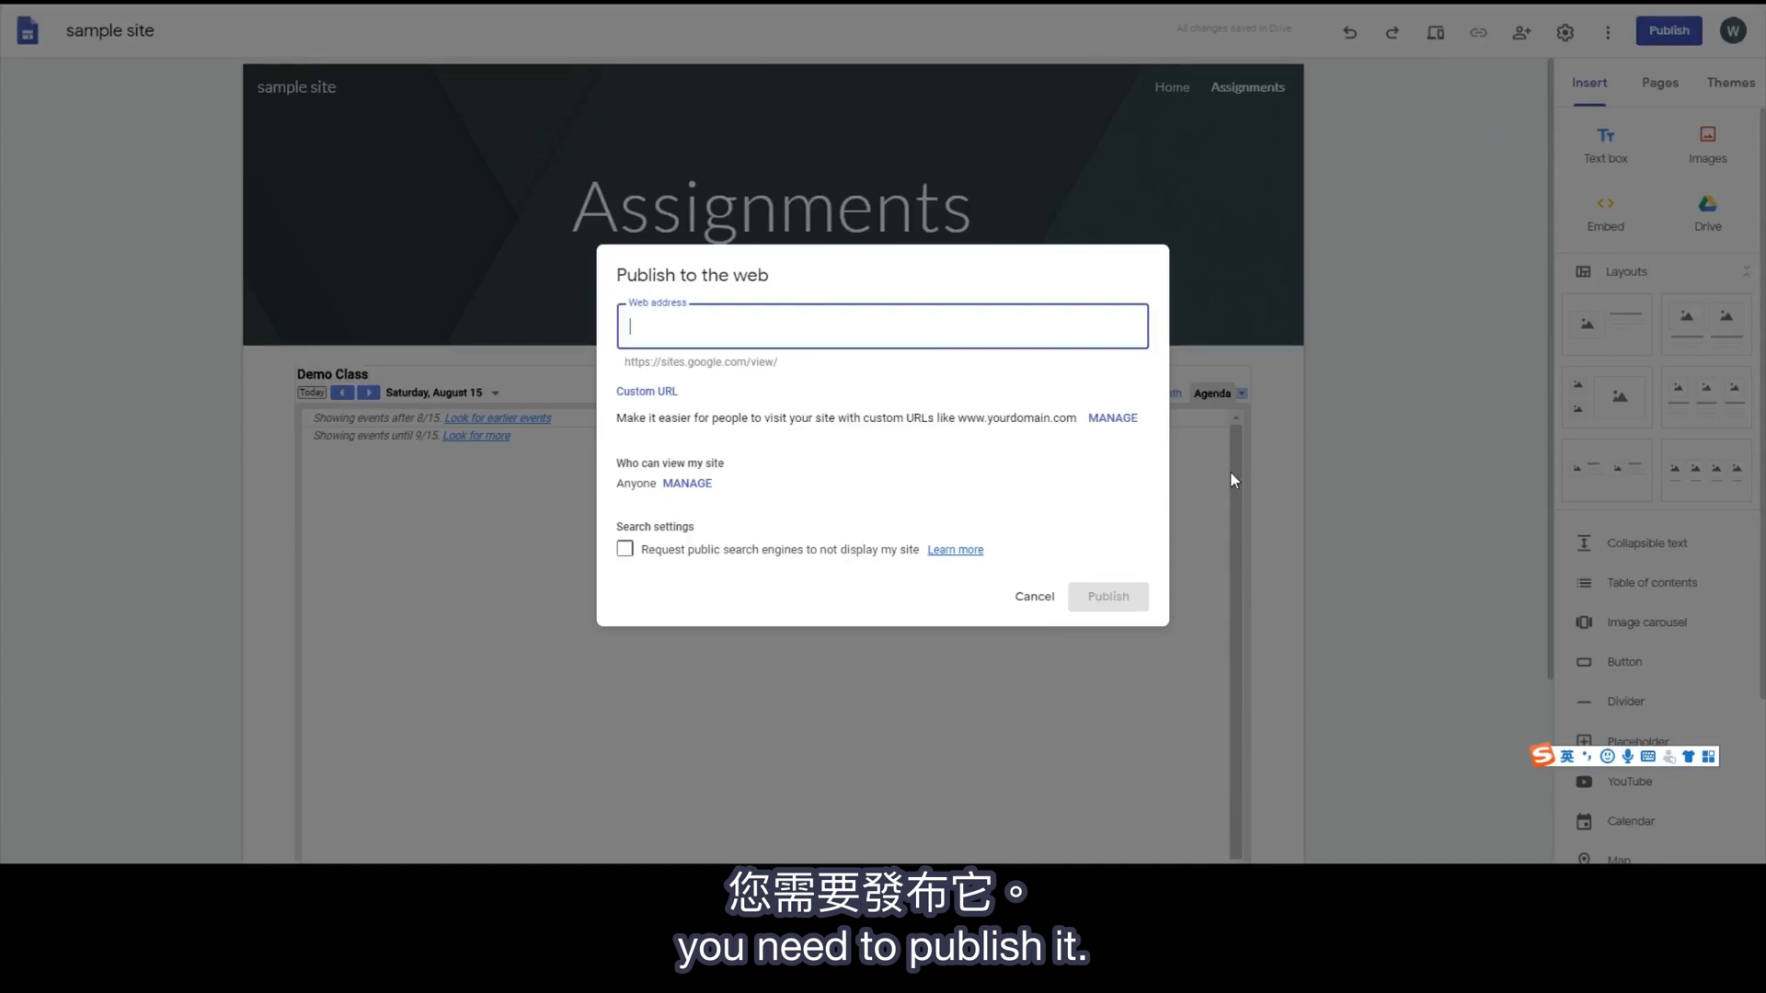
pyautogui.write('ms')
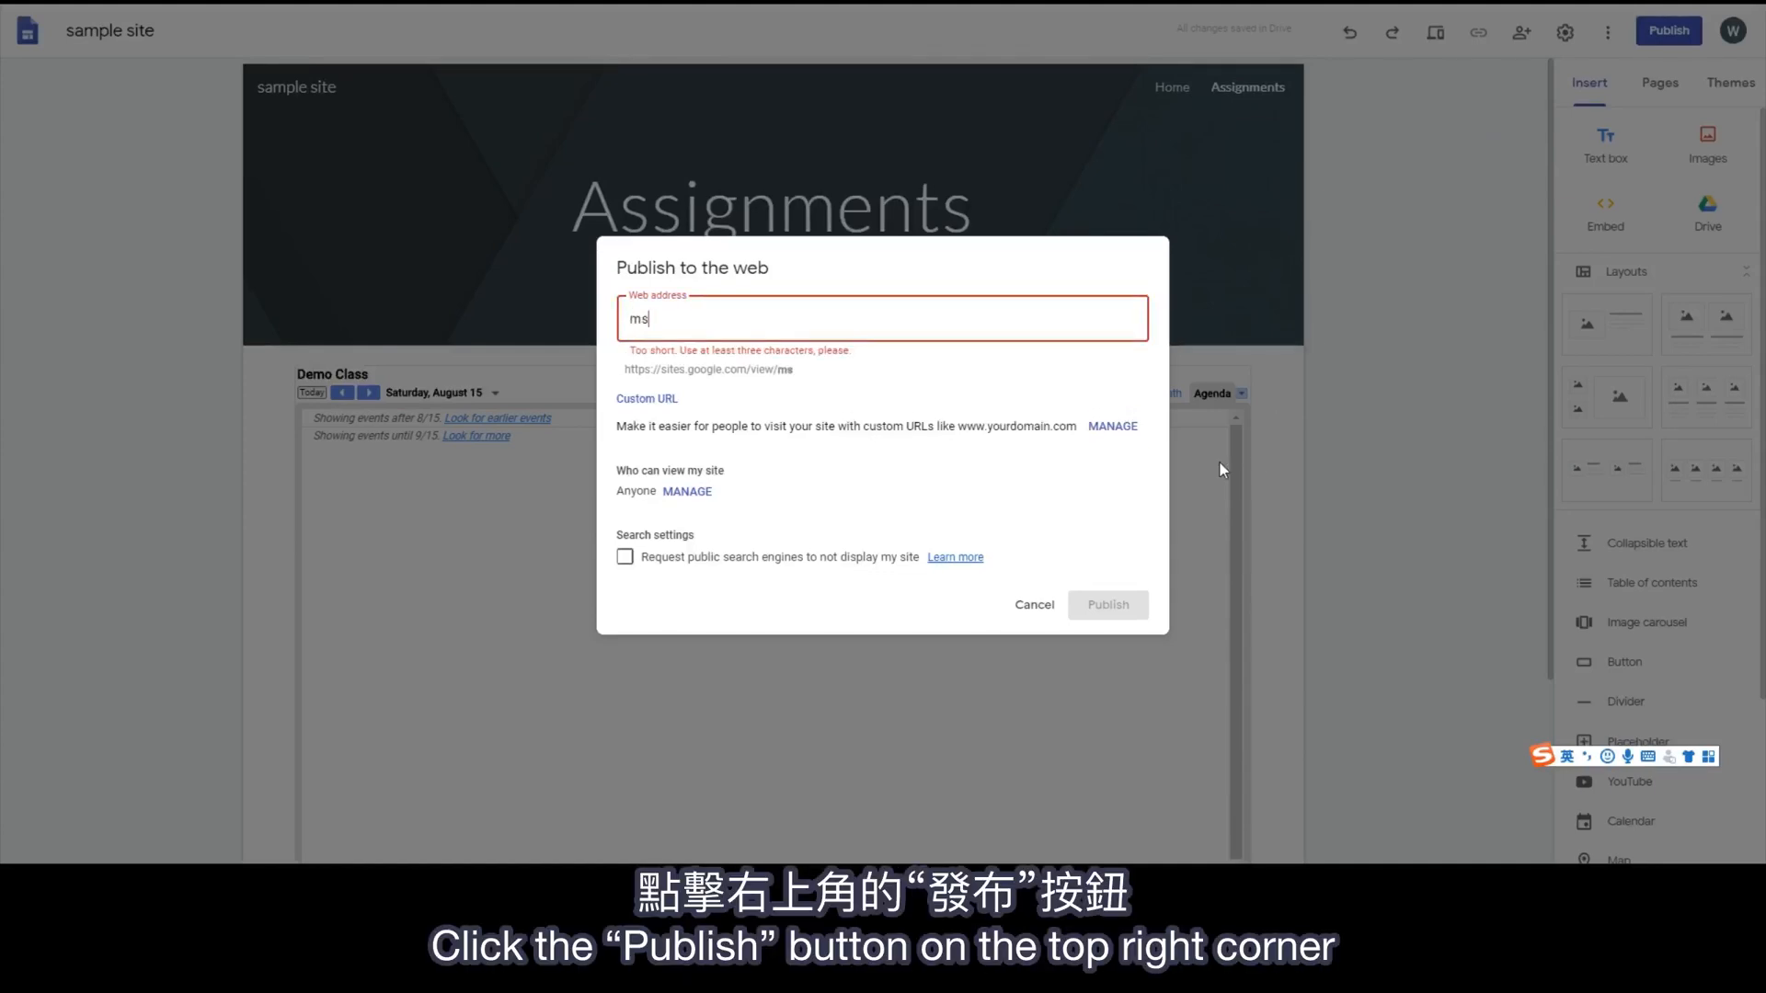
pyautogui.write('zsamples')
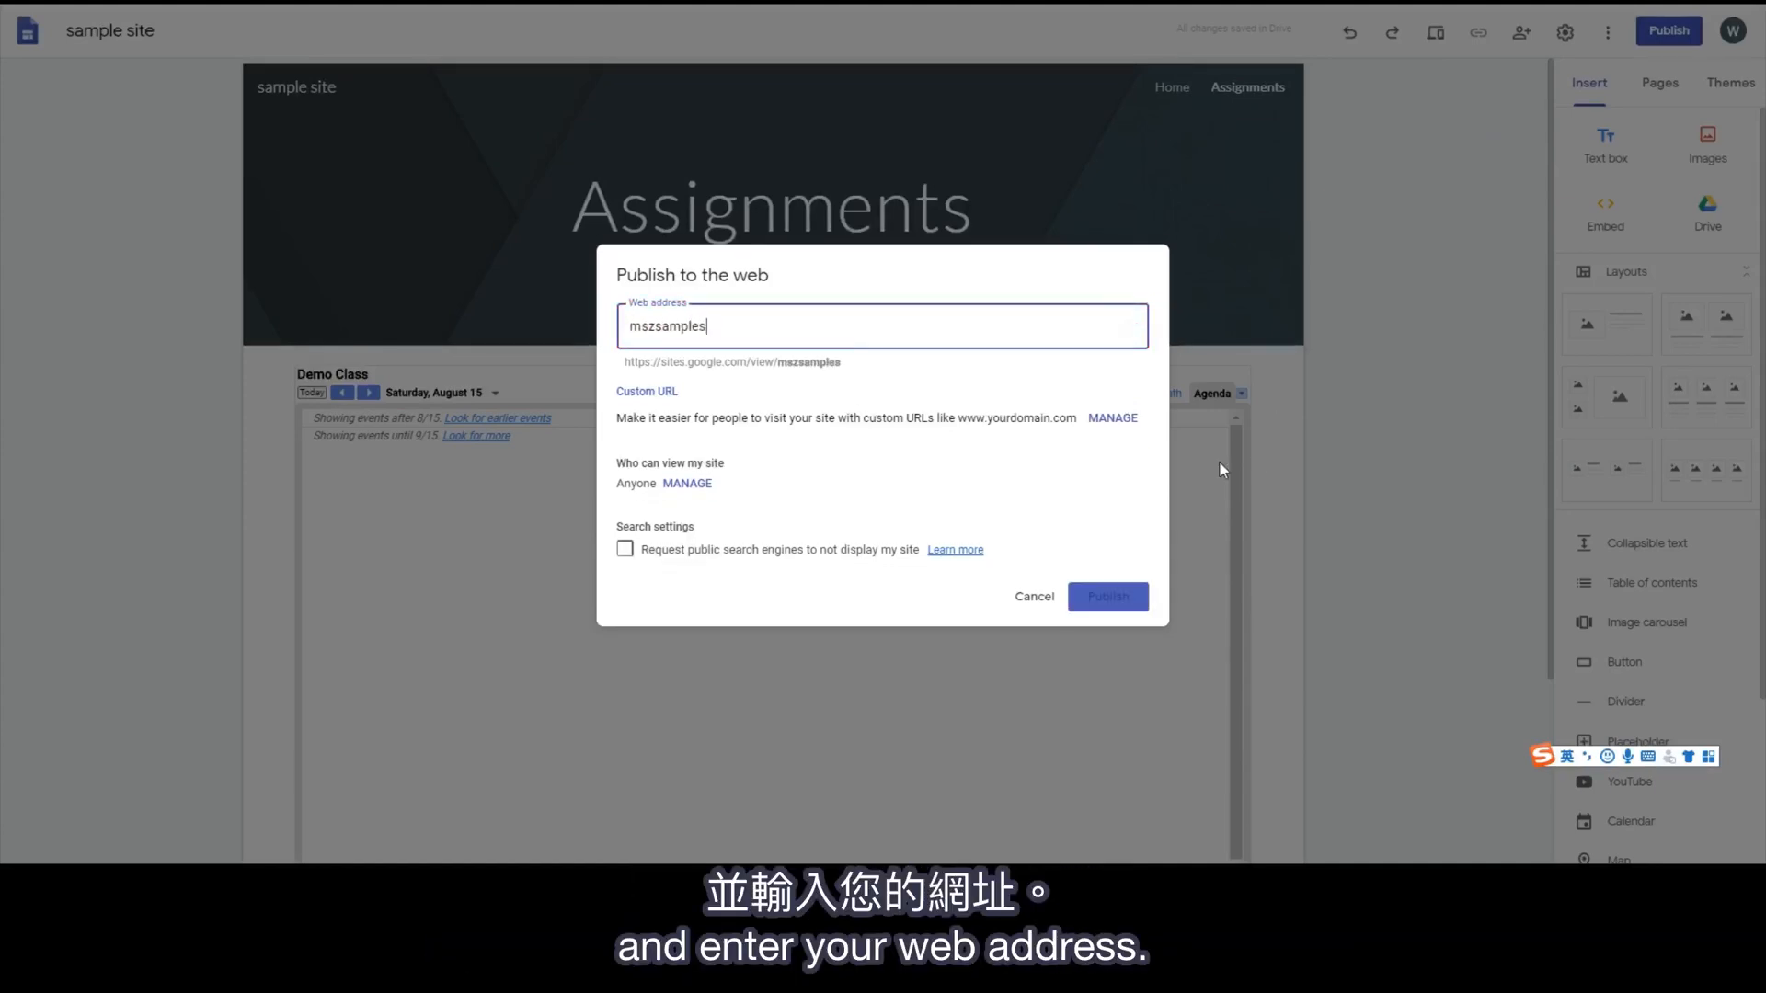
pyautogui.write('ites')
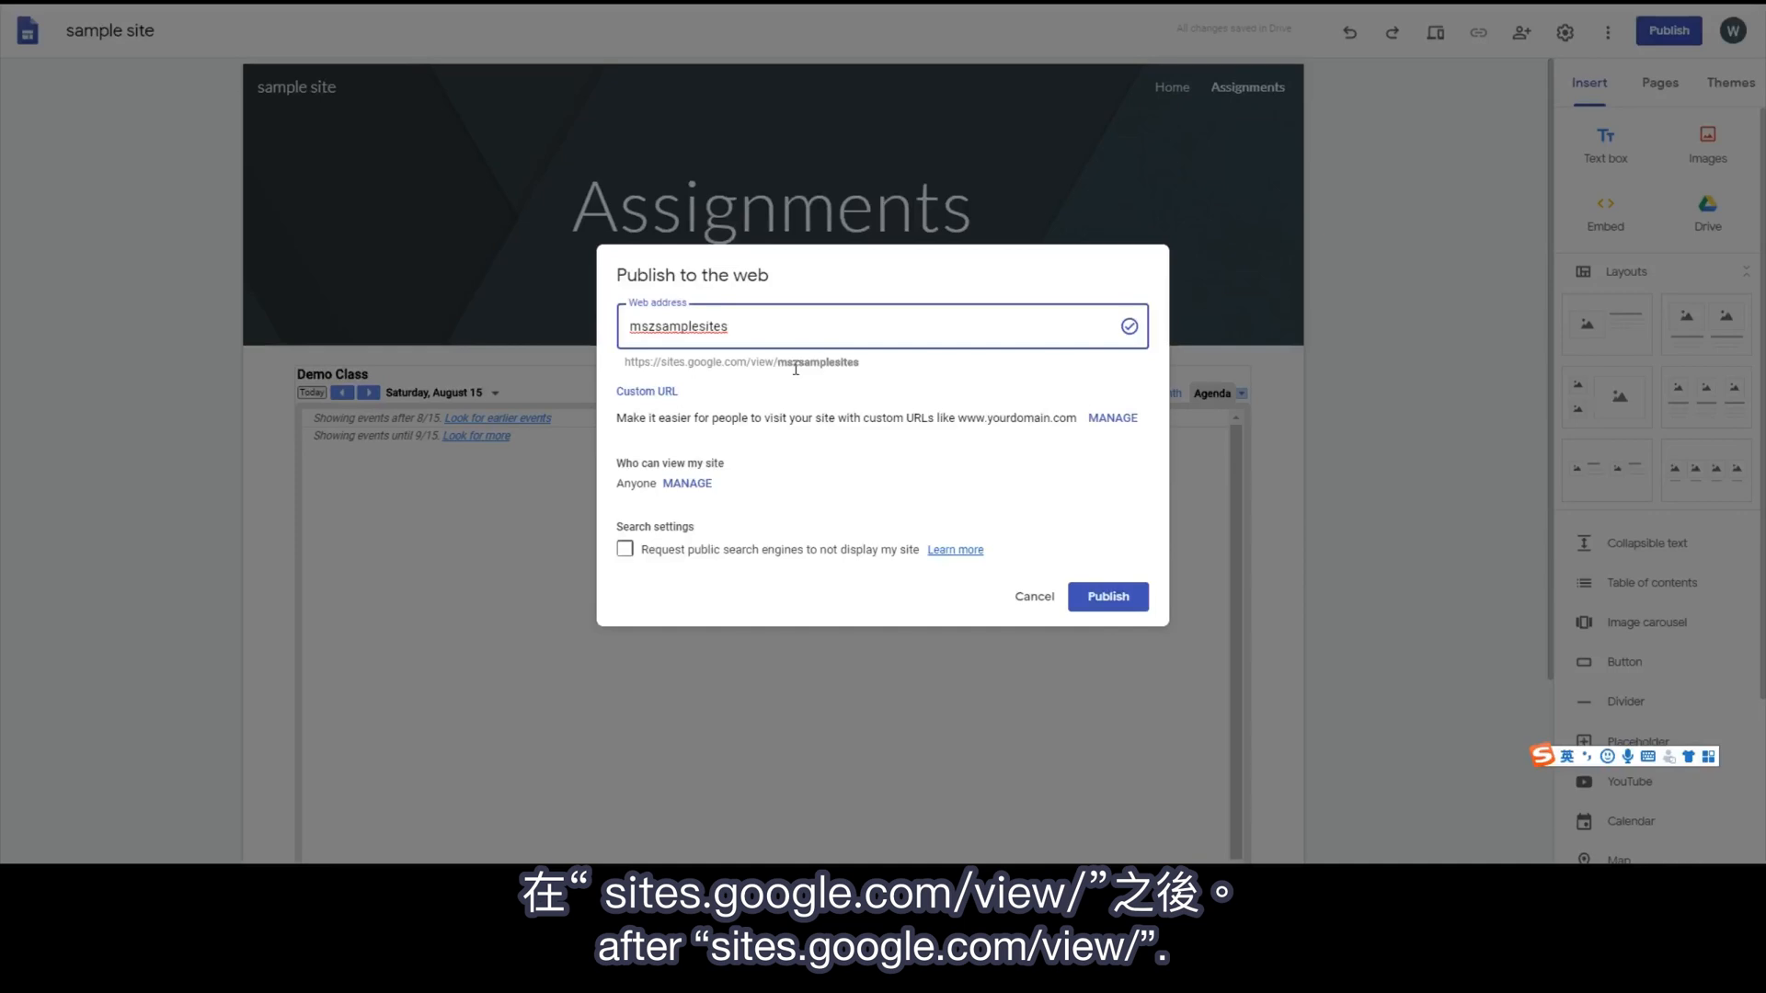
pyautogui.click(687, 485)
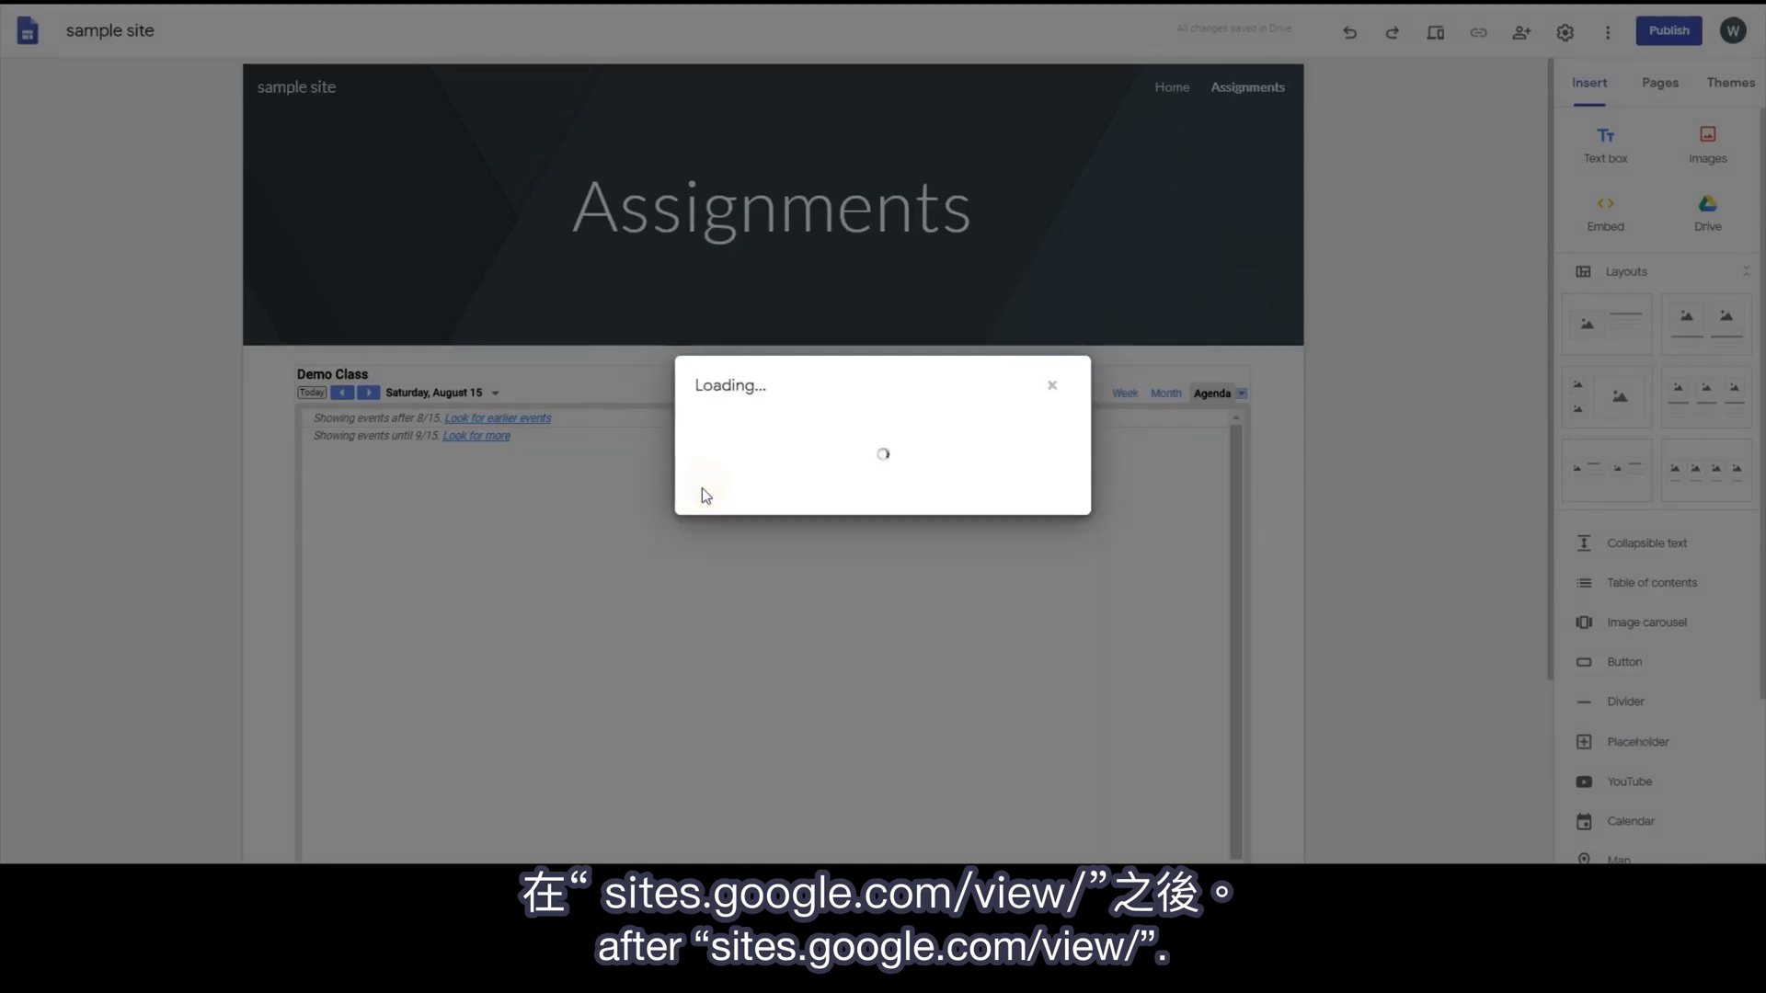
# Step: Set the published site's link visibility to Public and publish it to the web
pyautogui.click(714, 564)
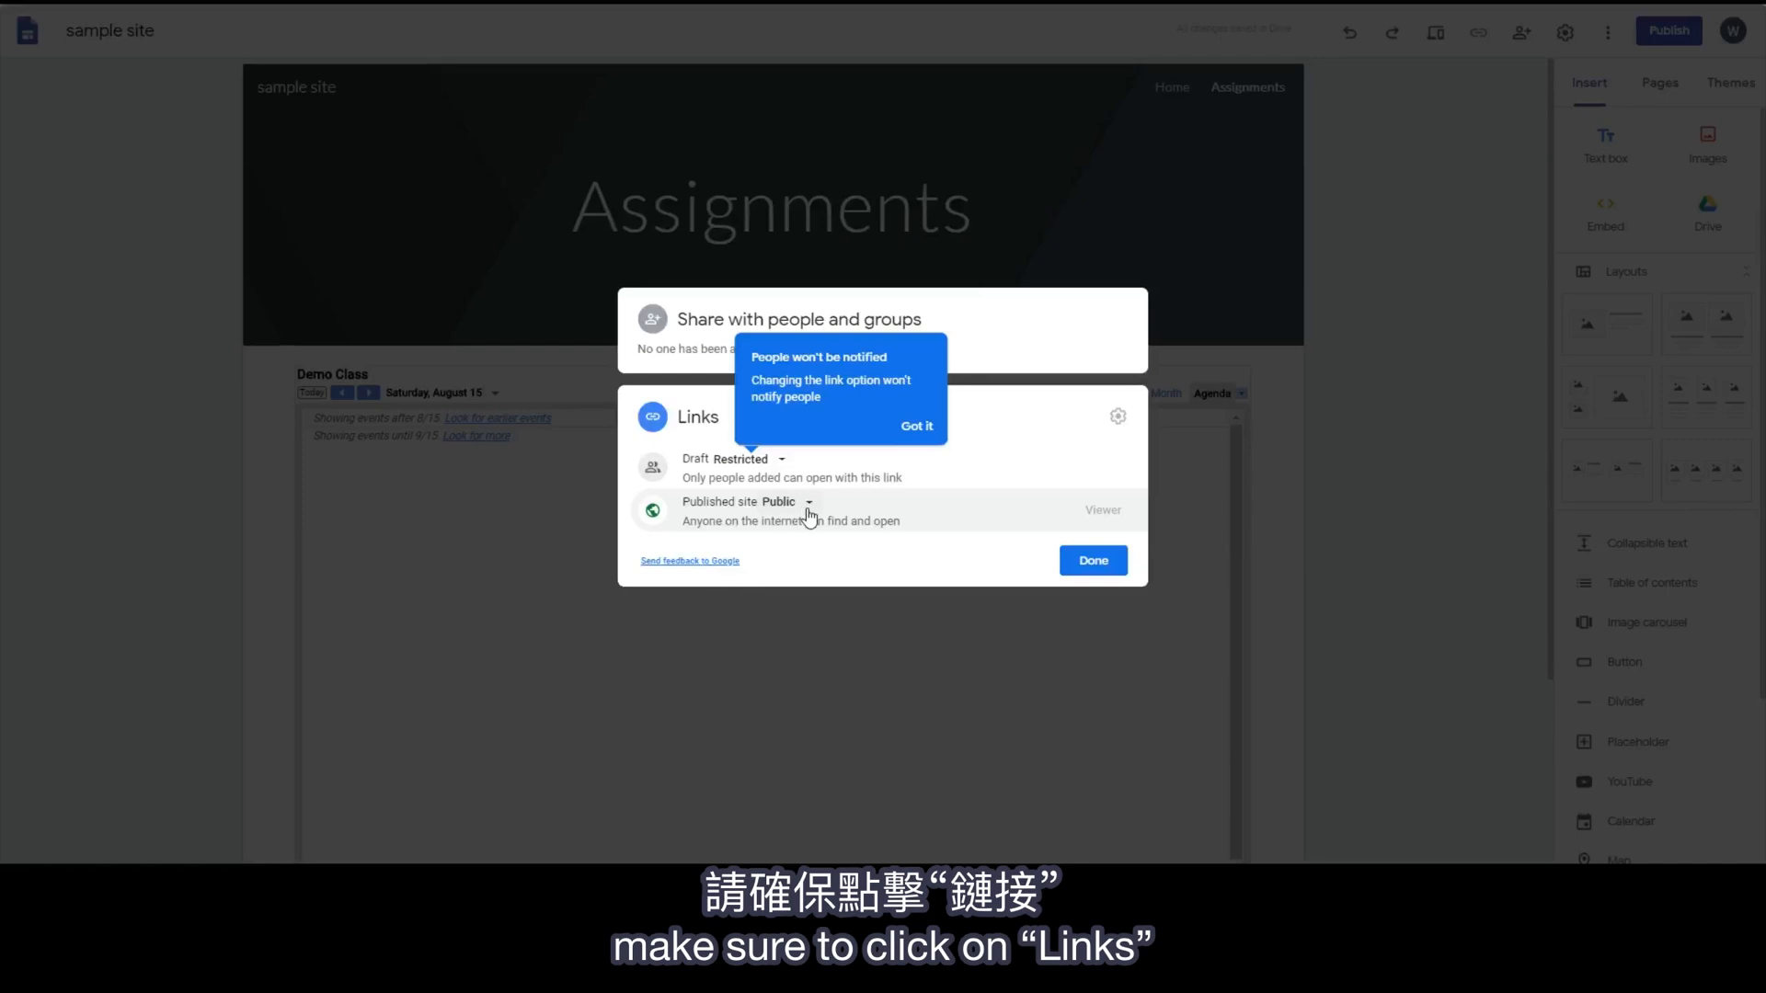
pyautogui.click(810, 506)
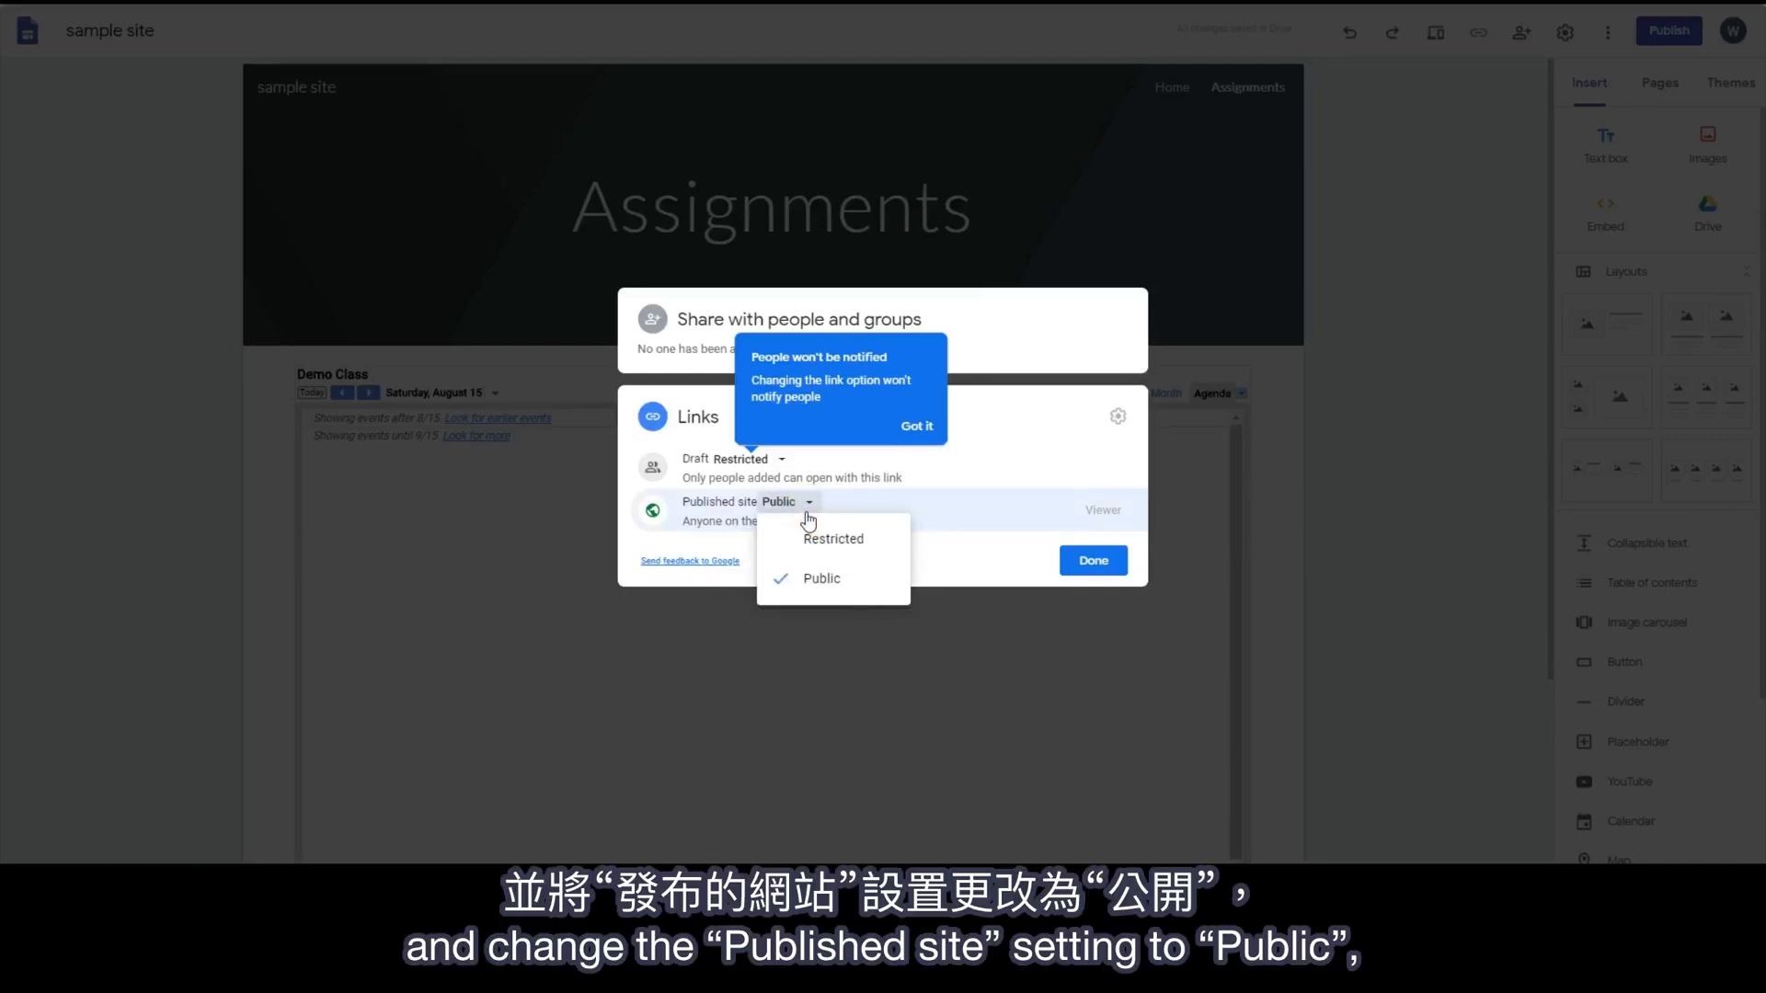
pyautogui.click(817, 585)
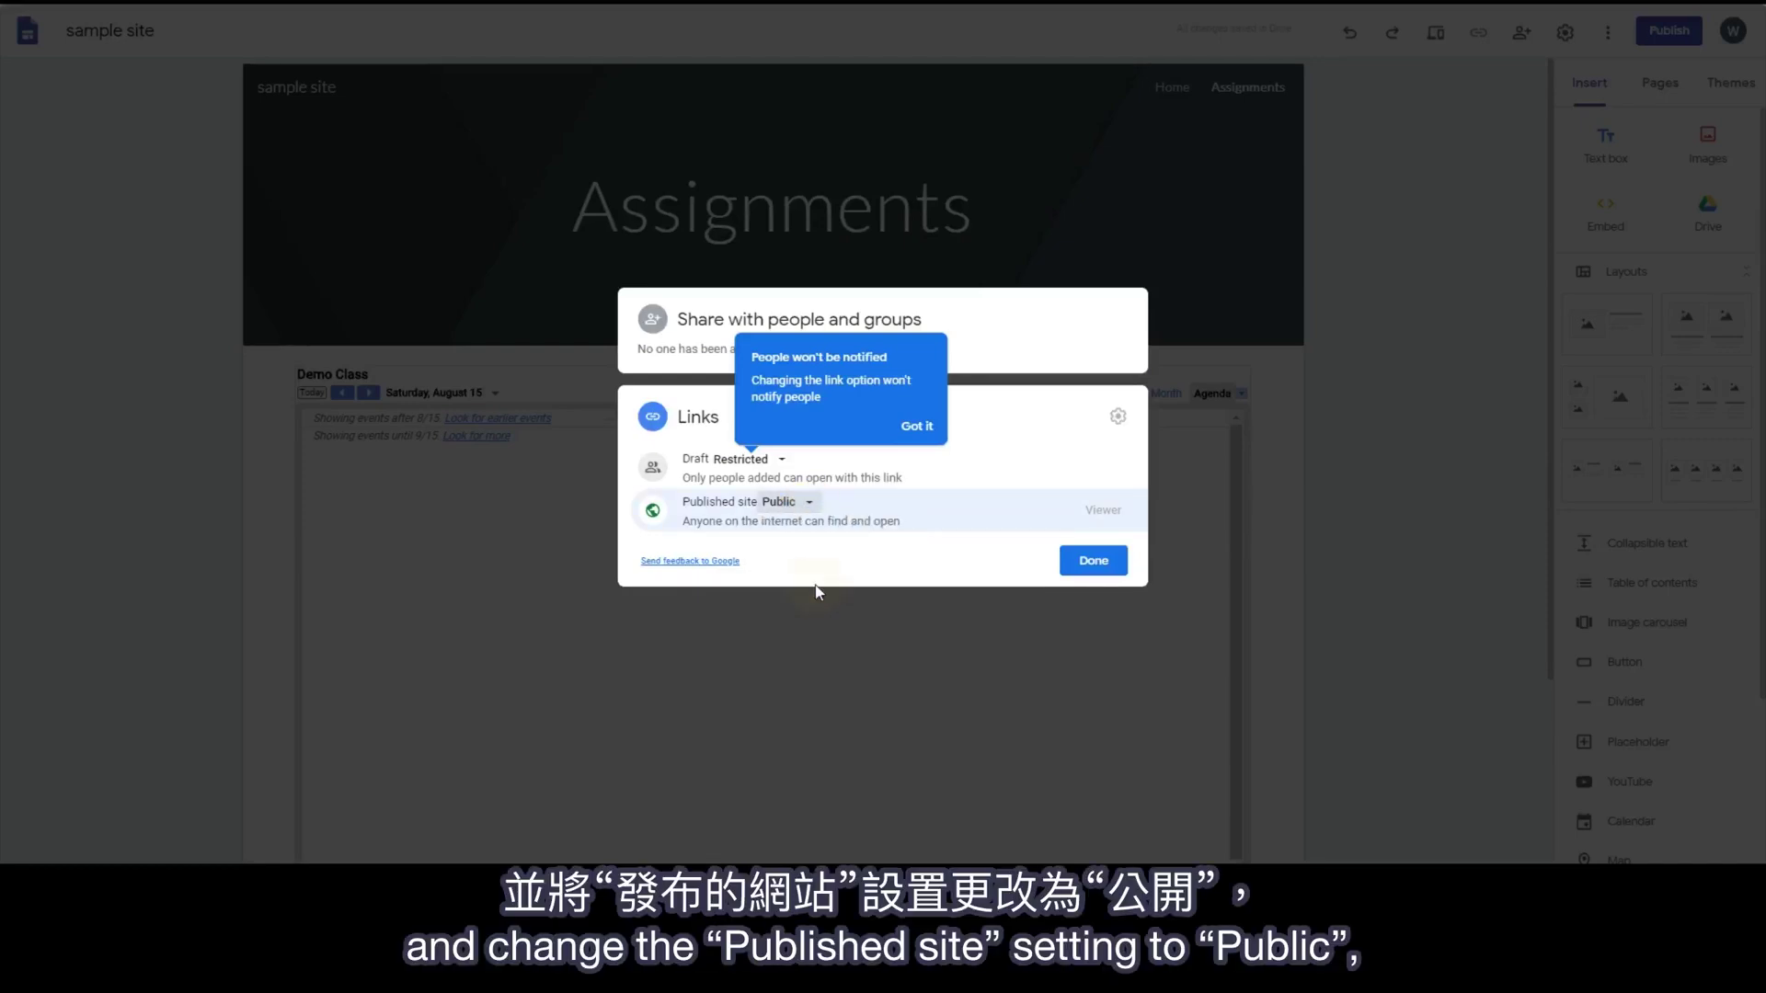
pyautogui.click(1093, 562)
pyautogui.click(1089, 600)
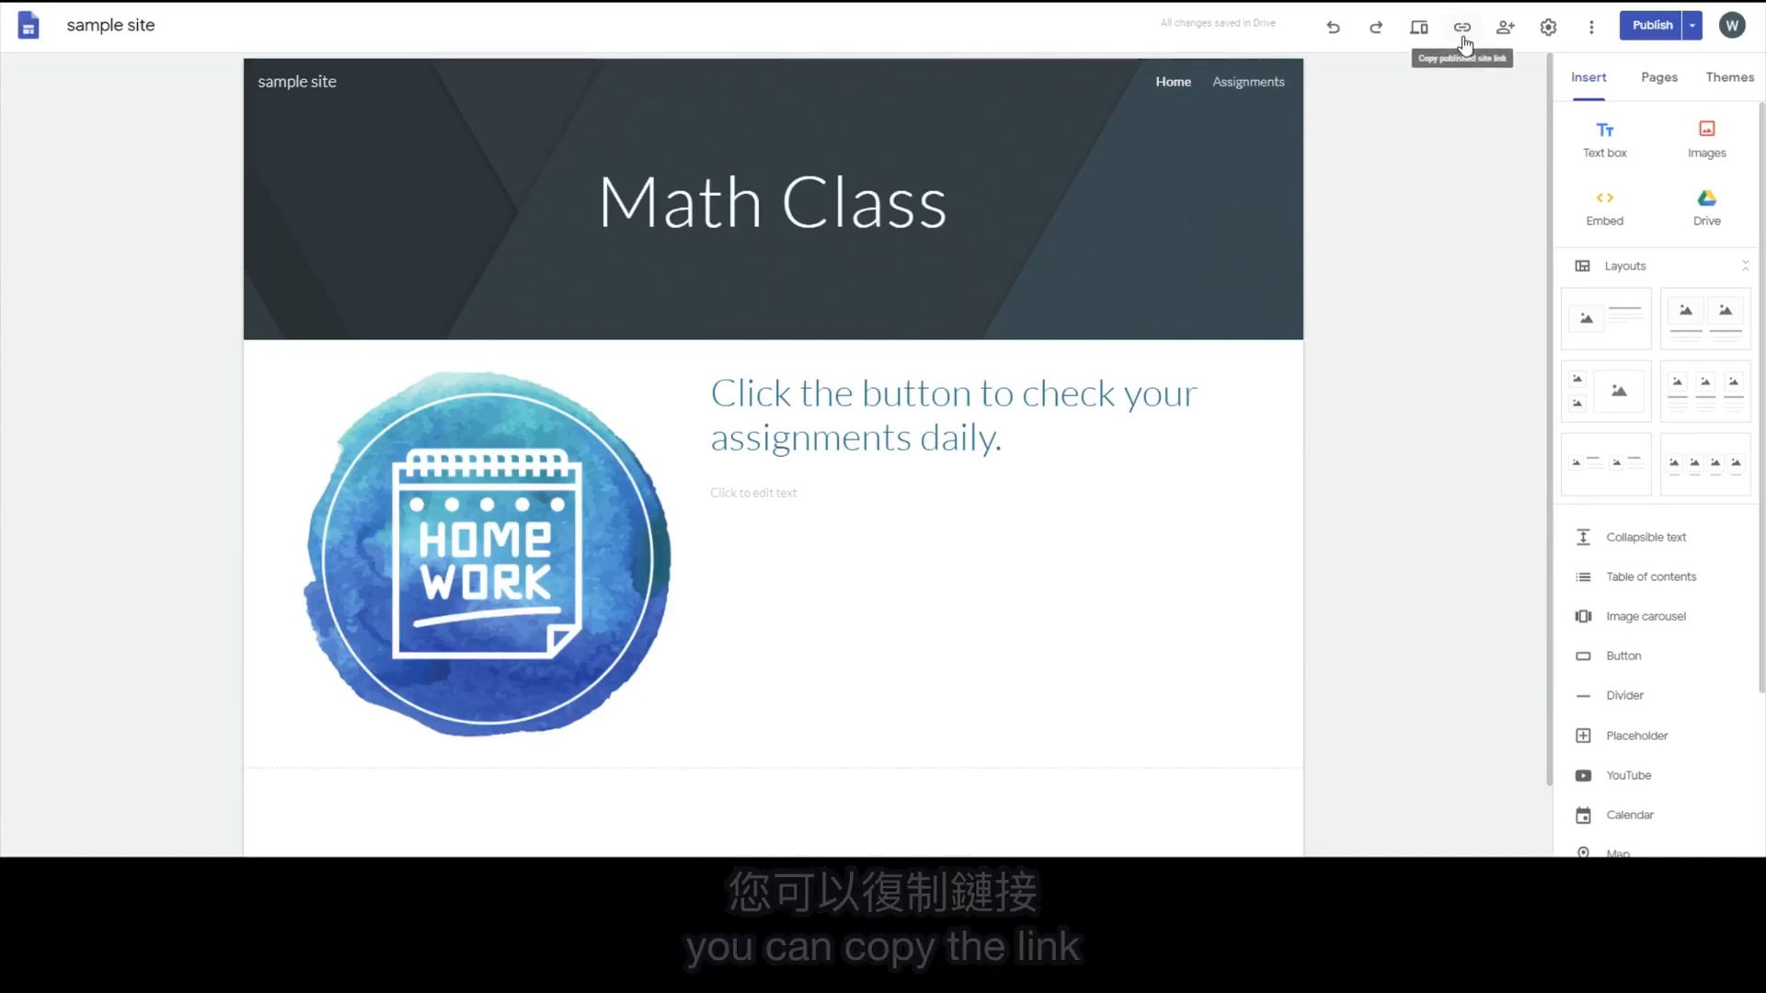
# Step: Copy the published site's link to the clipboard and bring up Share with others
pyautogui.click(1463, 27)
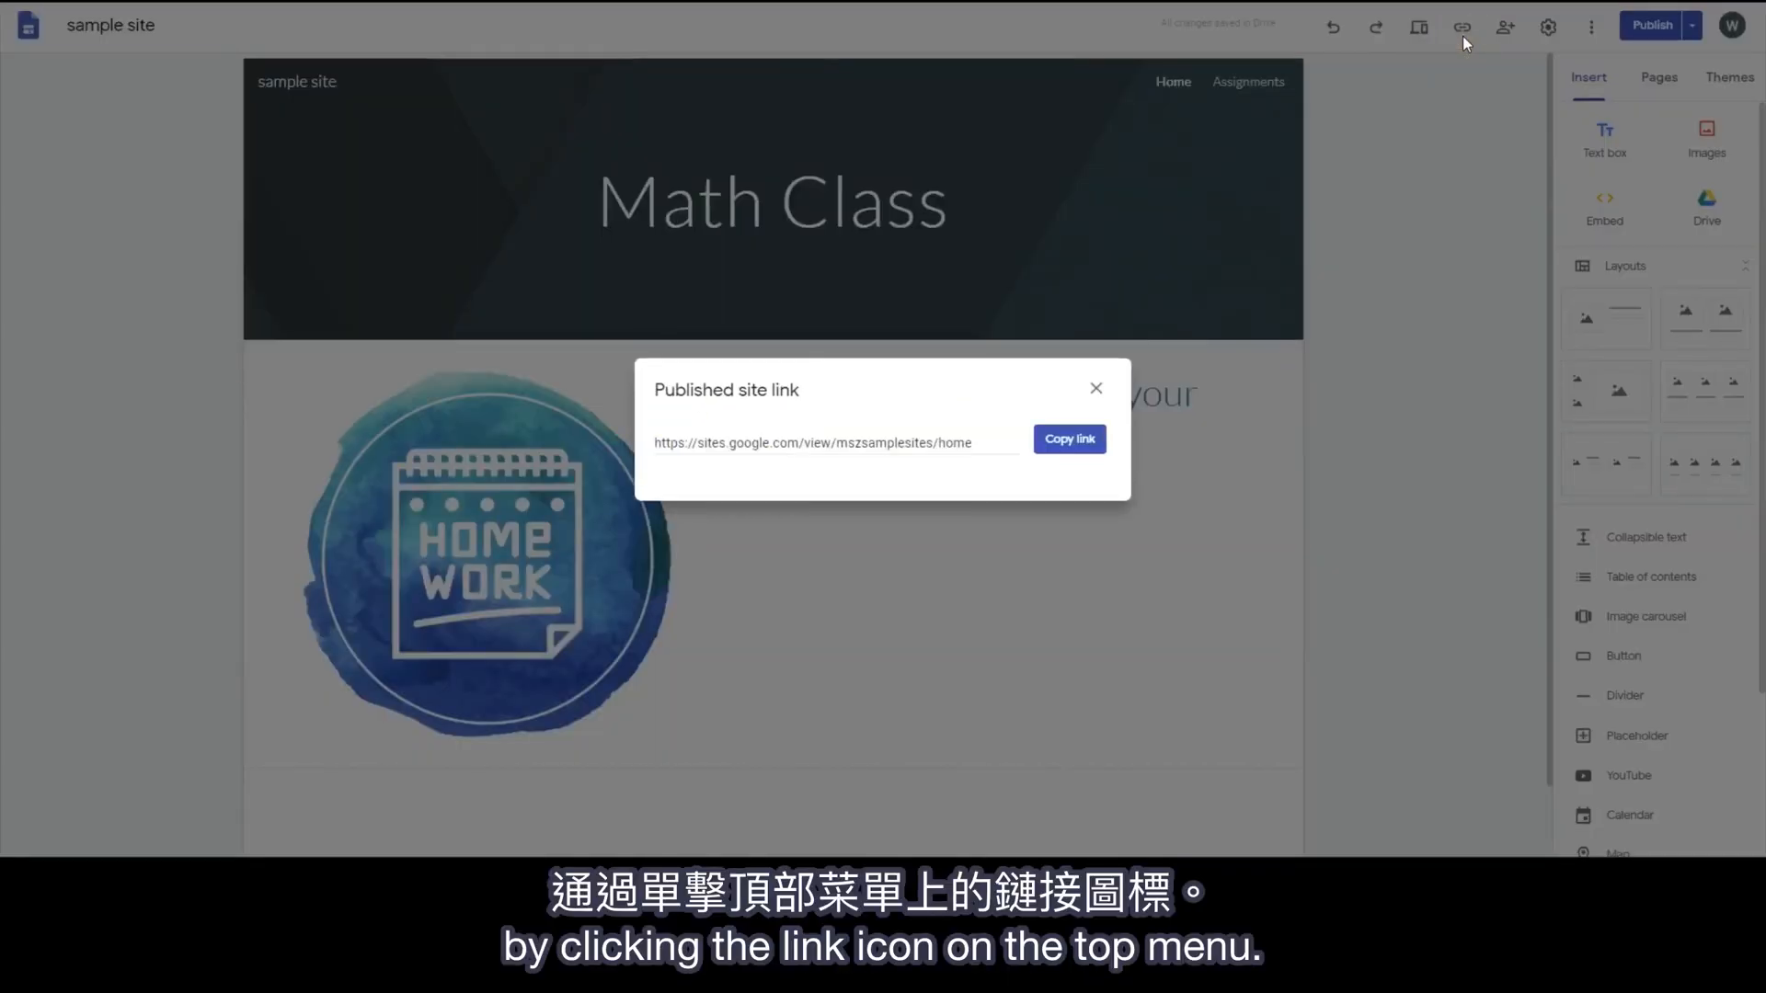
pyautogui.click(1084, 445)
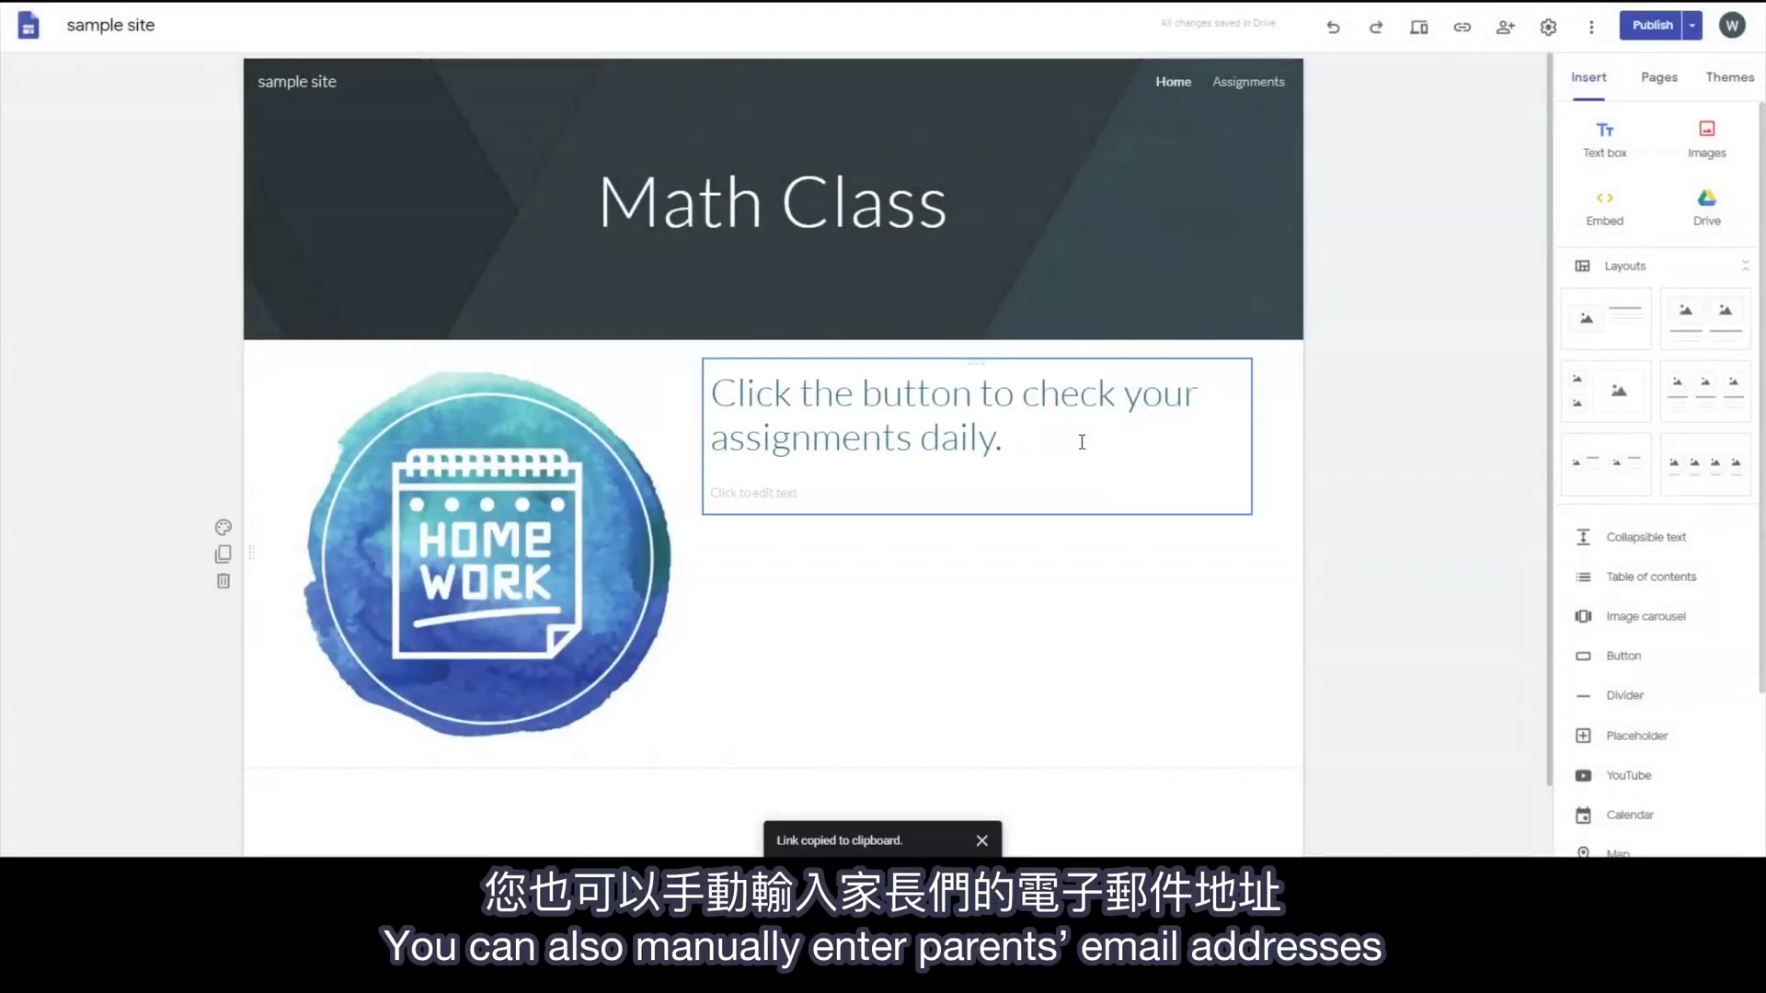
pyautogui.click(1507, 28)
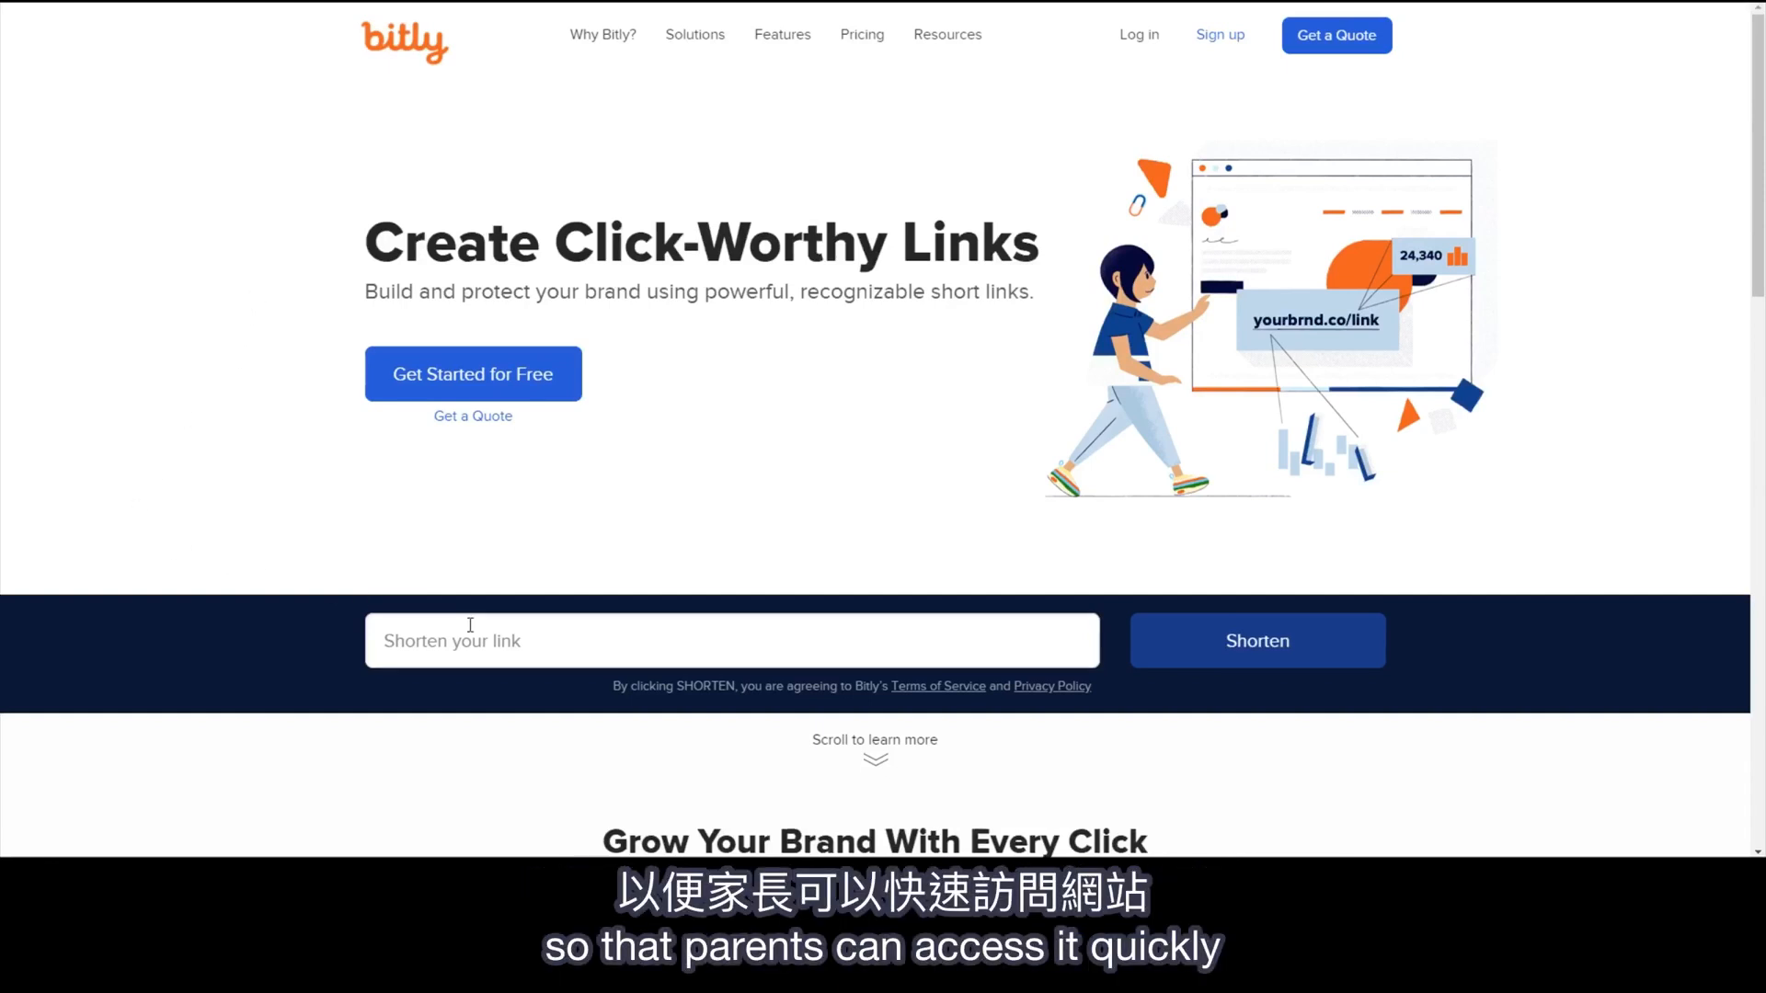
# Step: Paste the site URL into Bitly, shorten it to bit.ly/2DYEA4h, and copy the short link
pyautogui.click(564, 642)
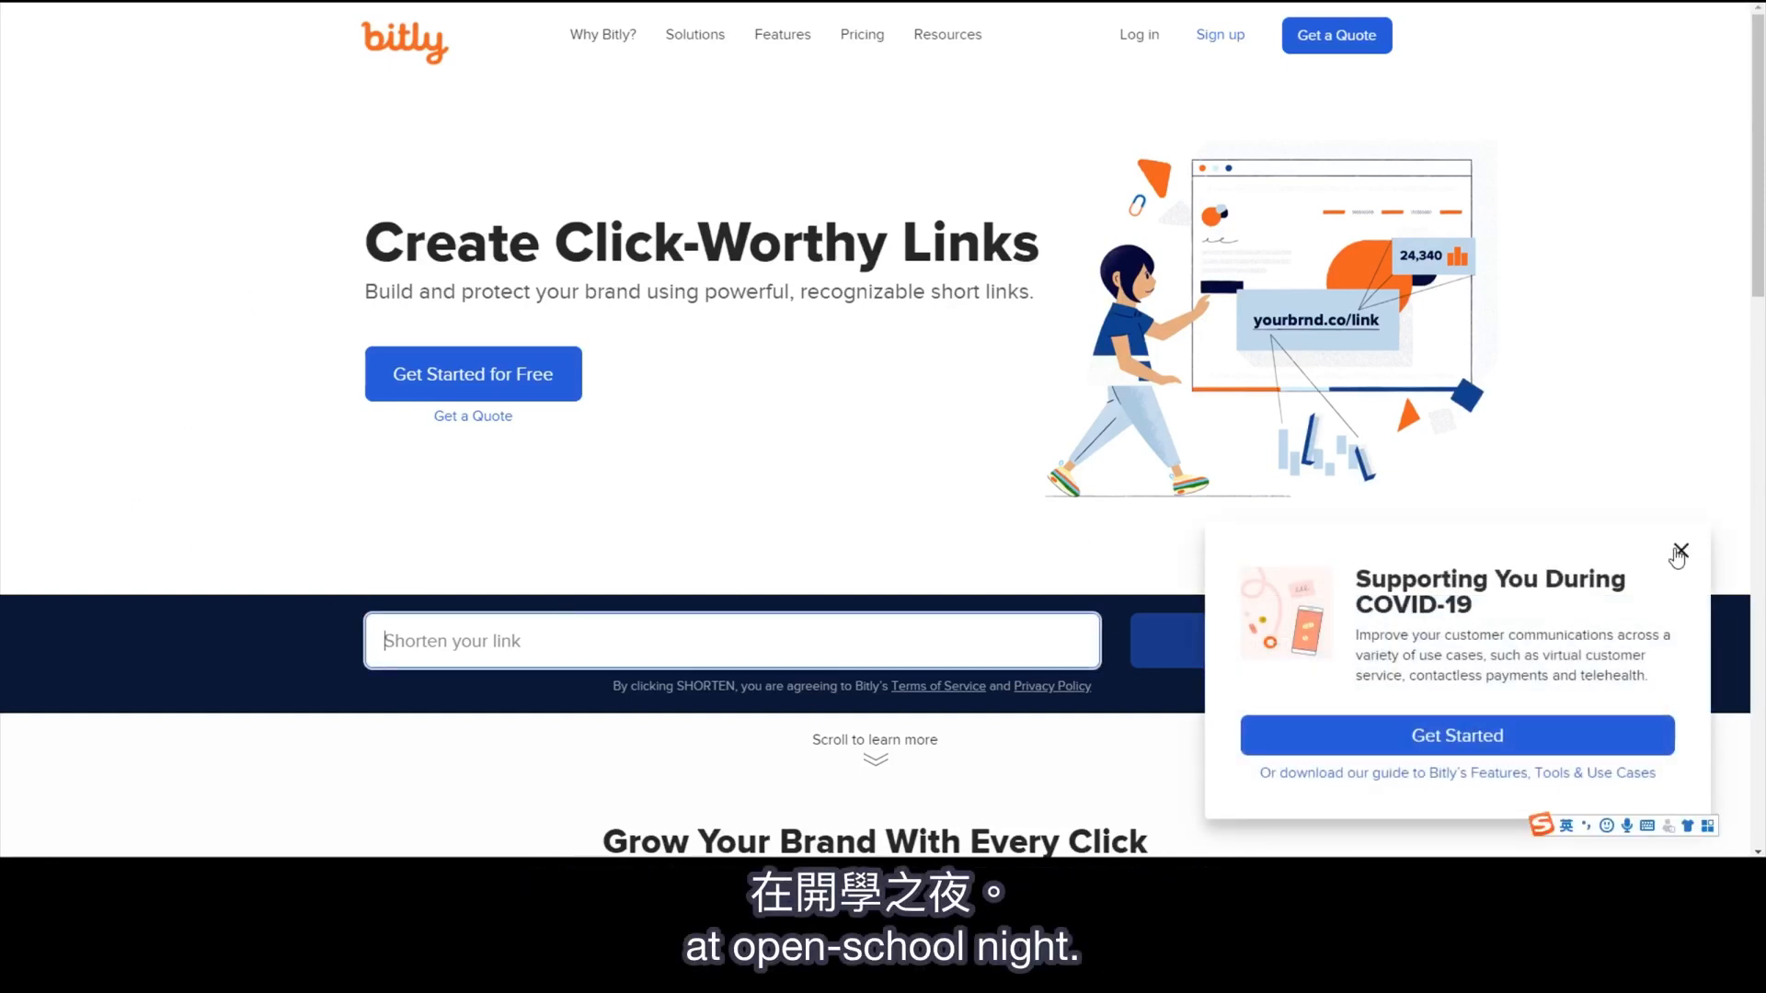
pyautogui.click(1680, 552)
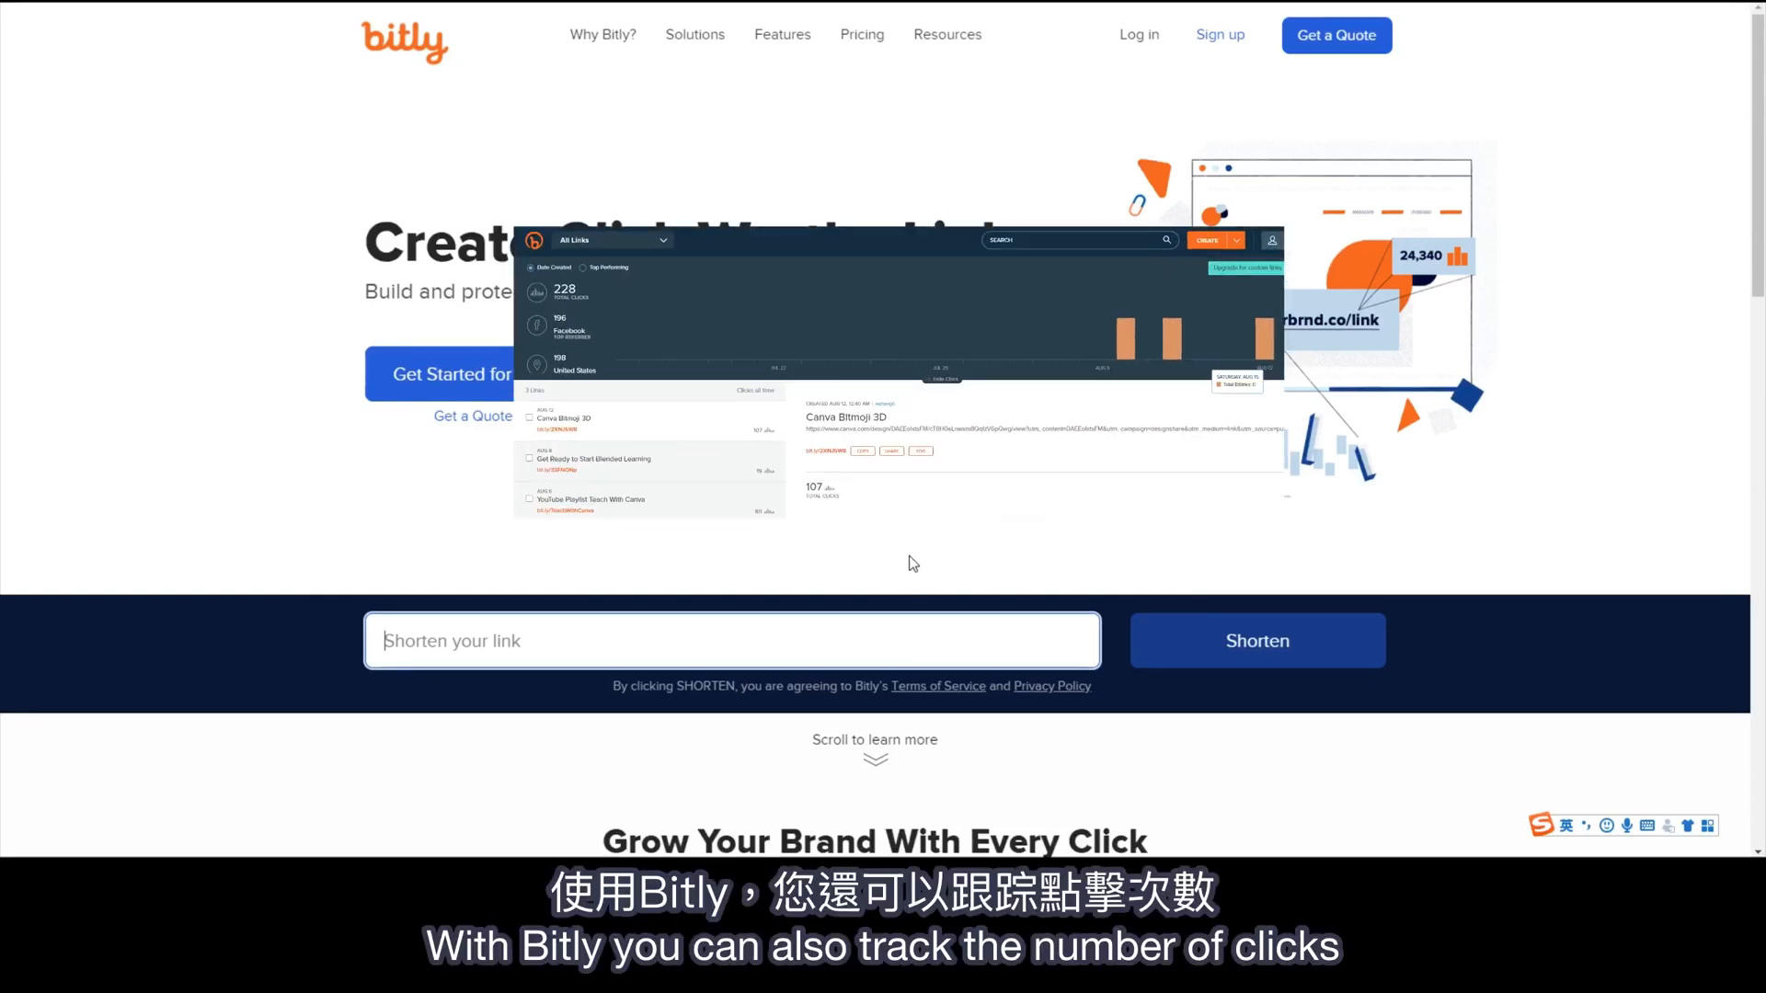
pyautogui.hotkey('ctrl', 'v')
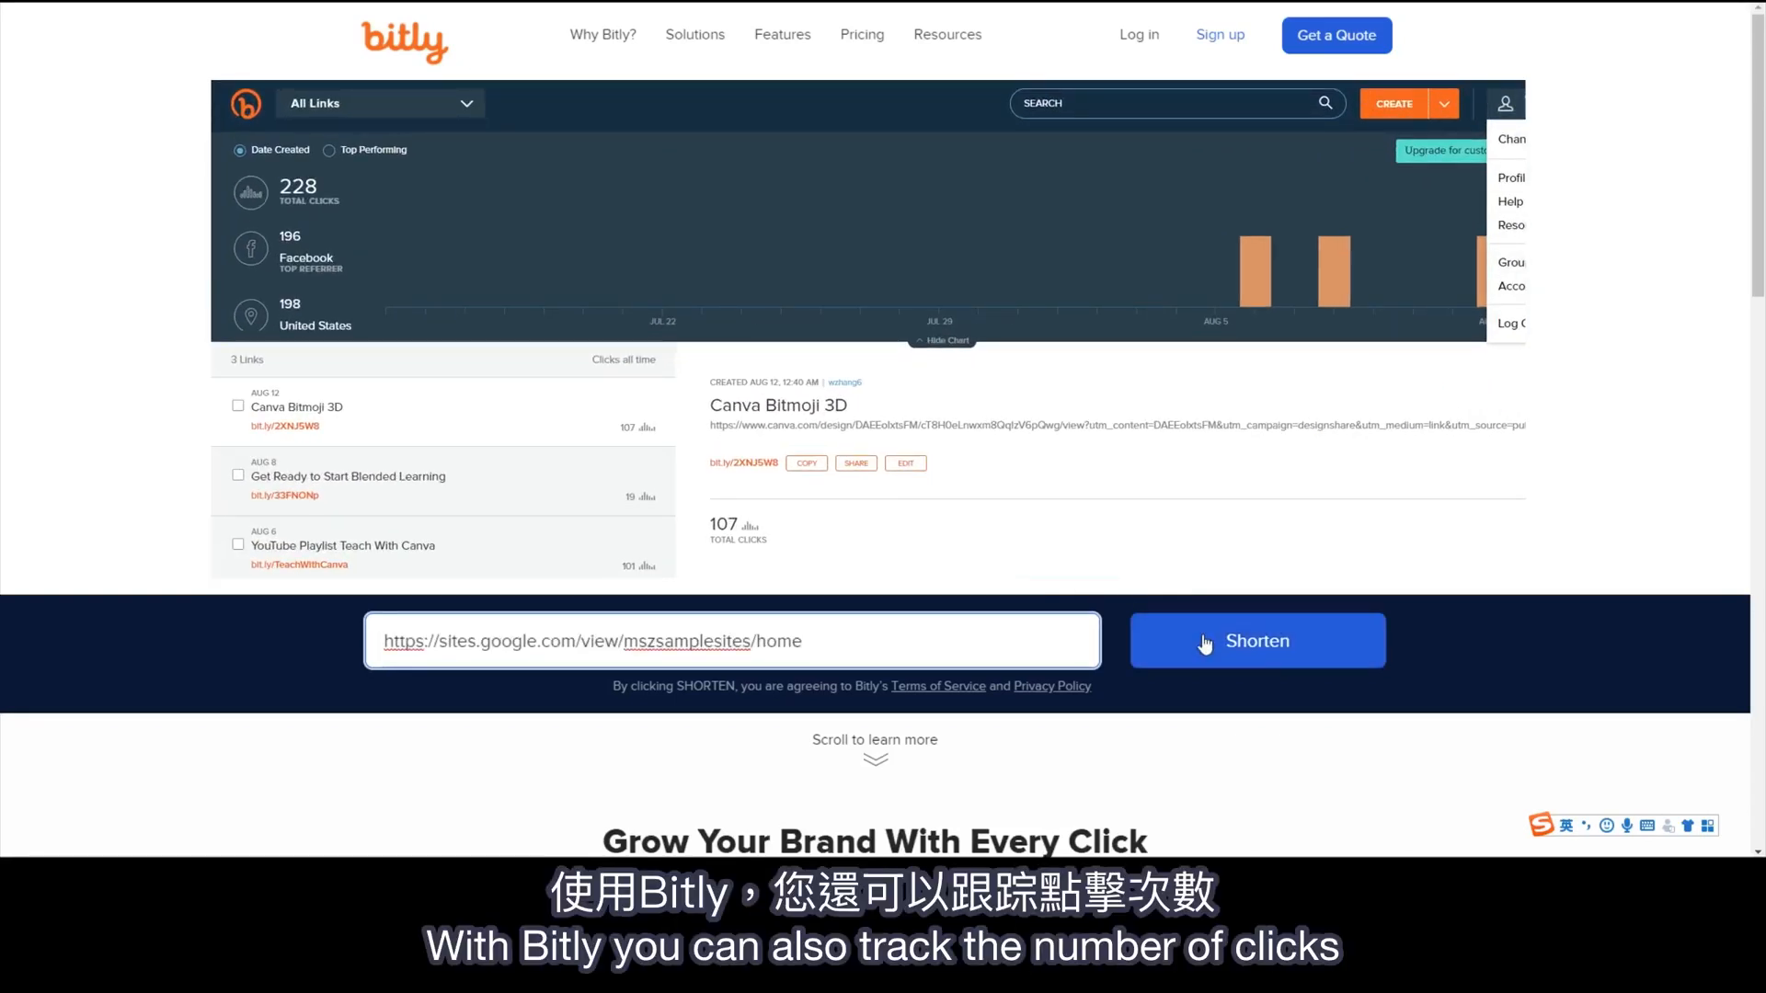
pyautogui.click(1211, 645)
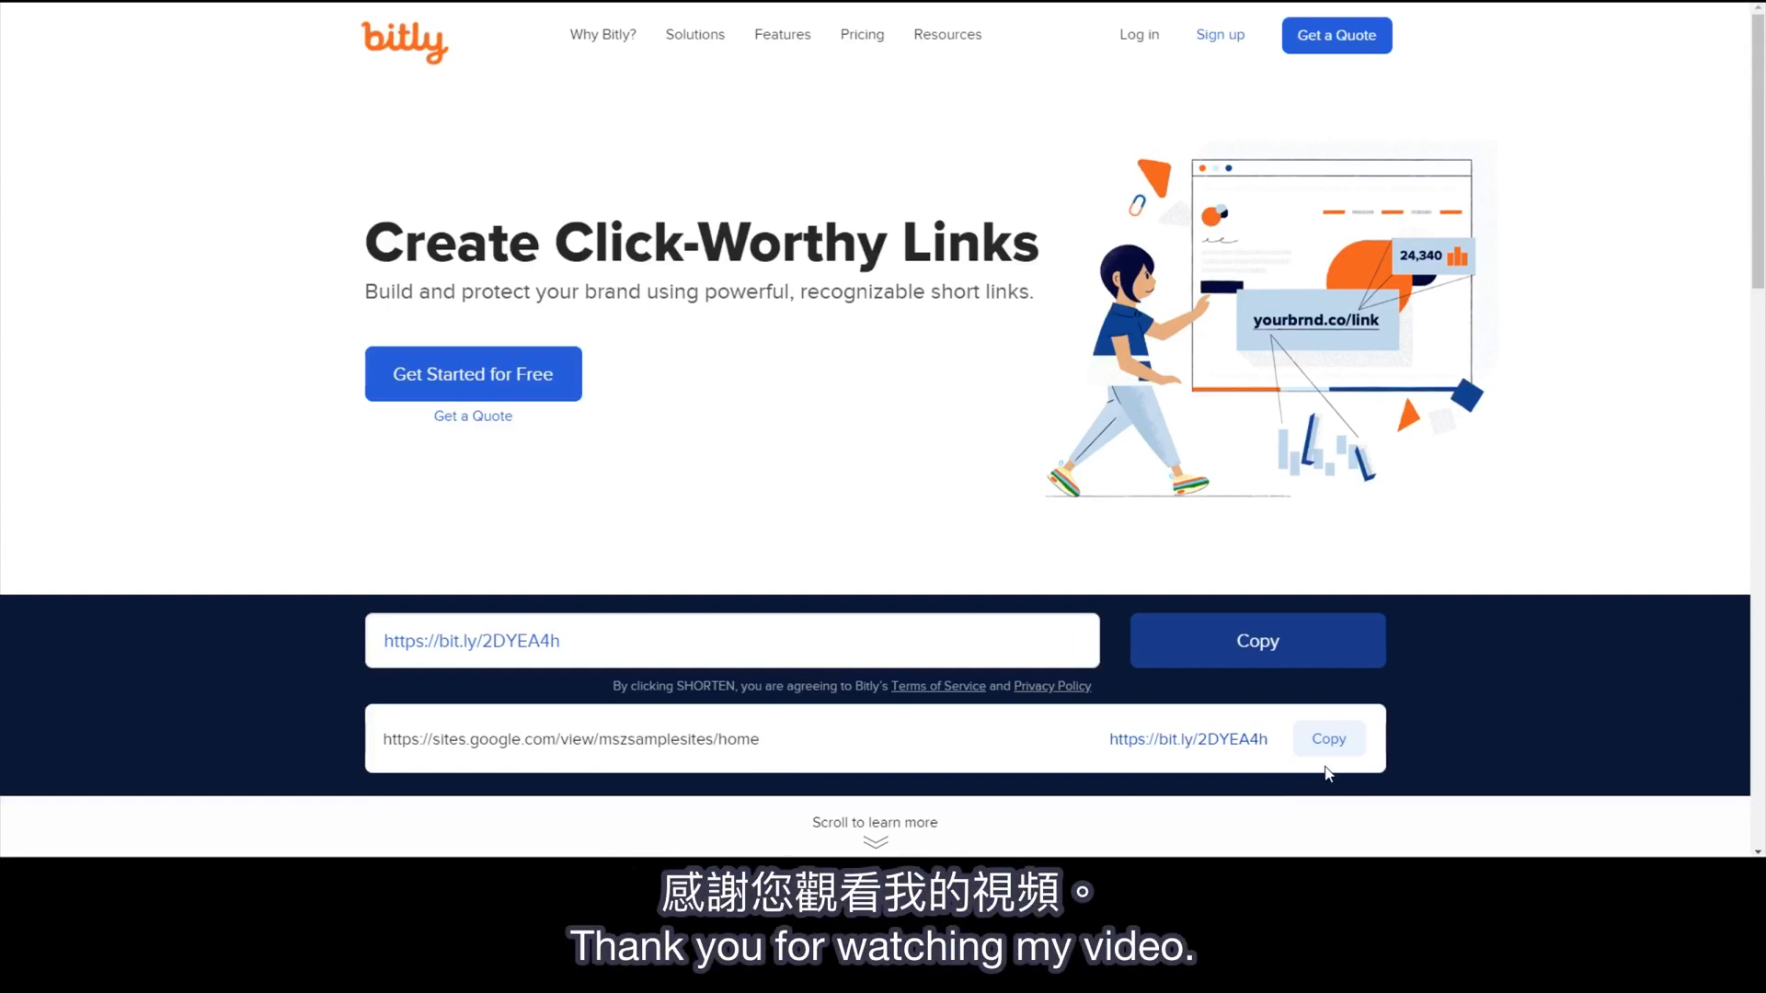
pyautogui.click(1328, 749)
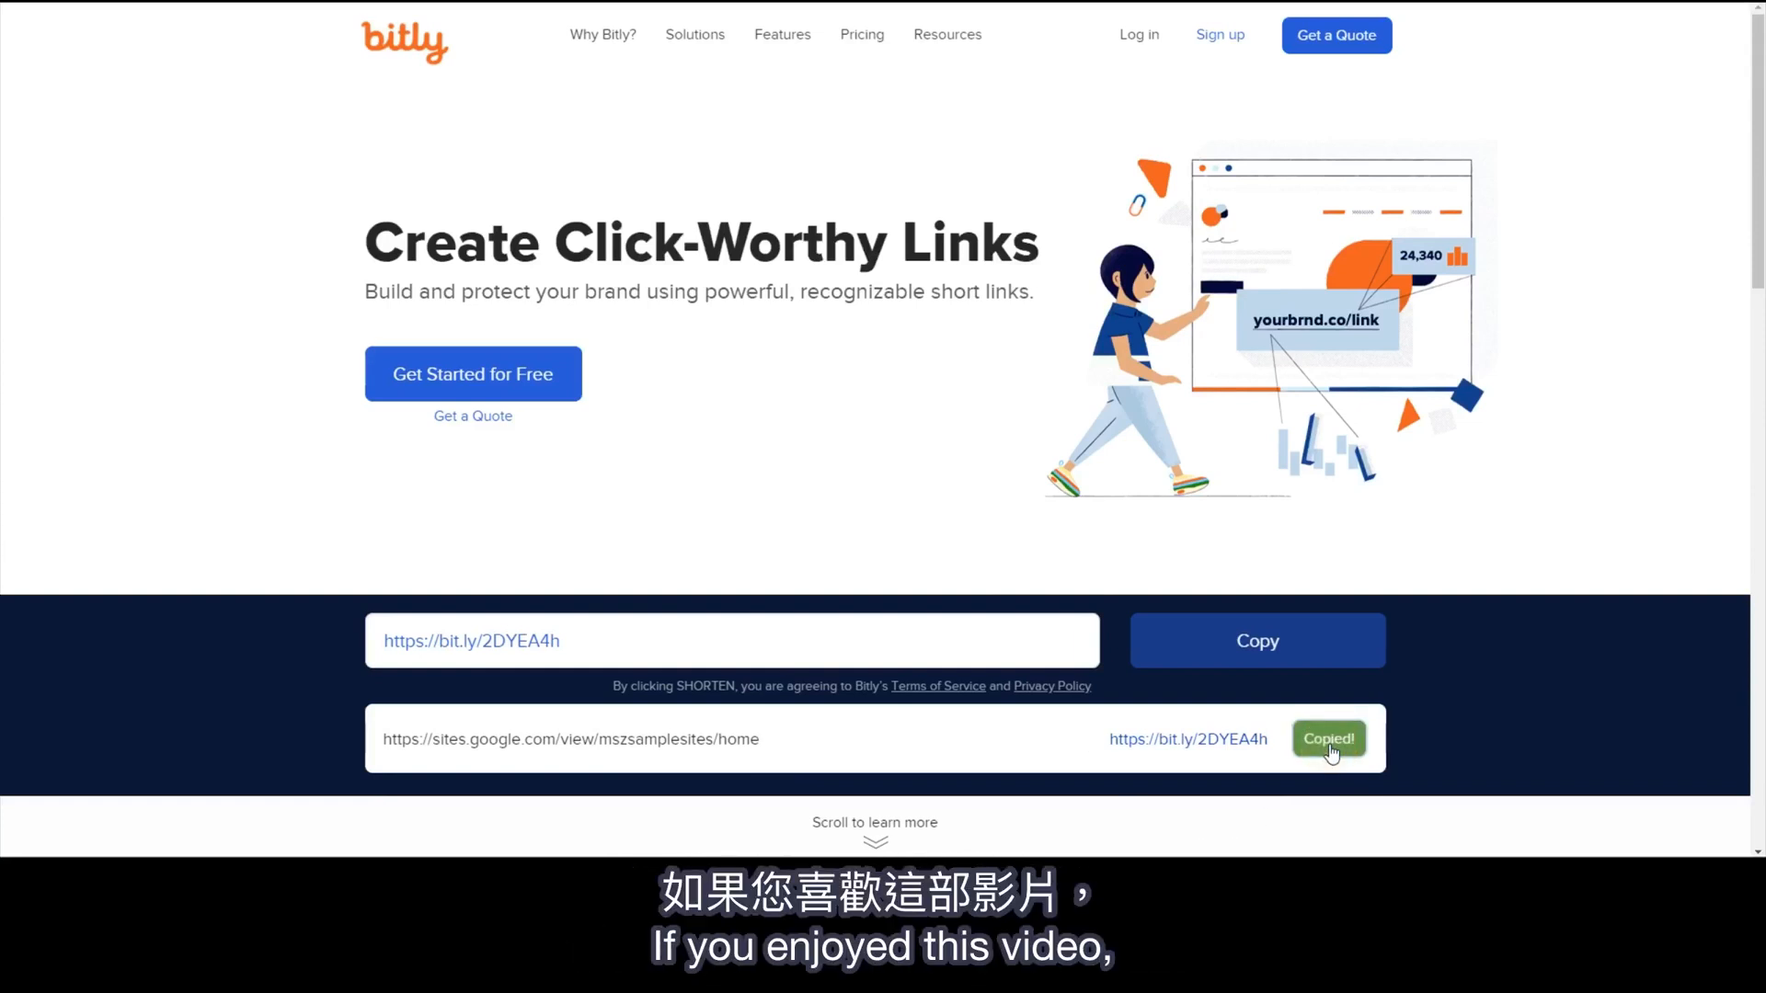